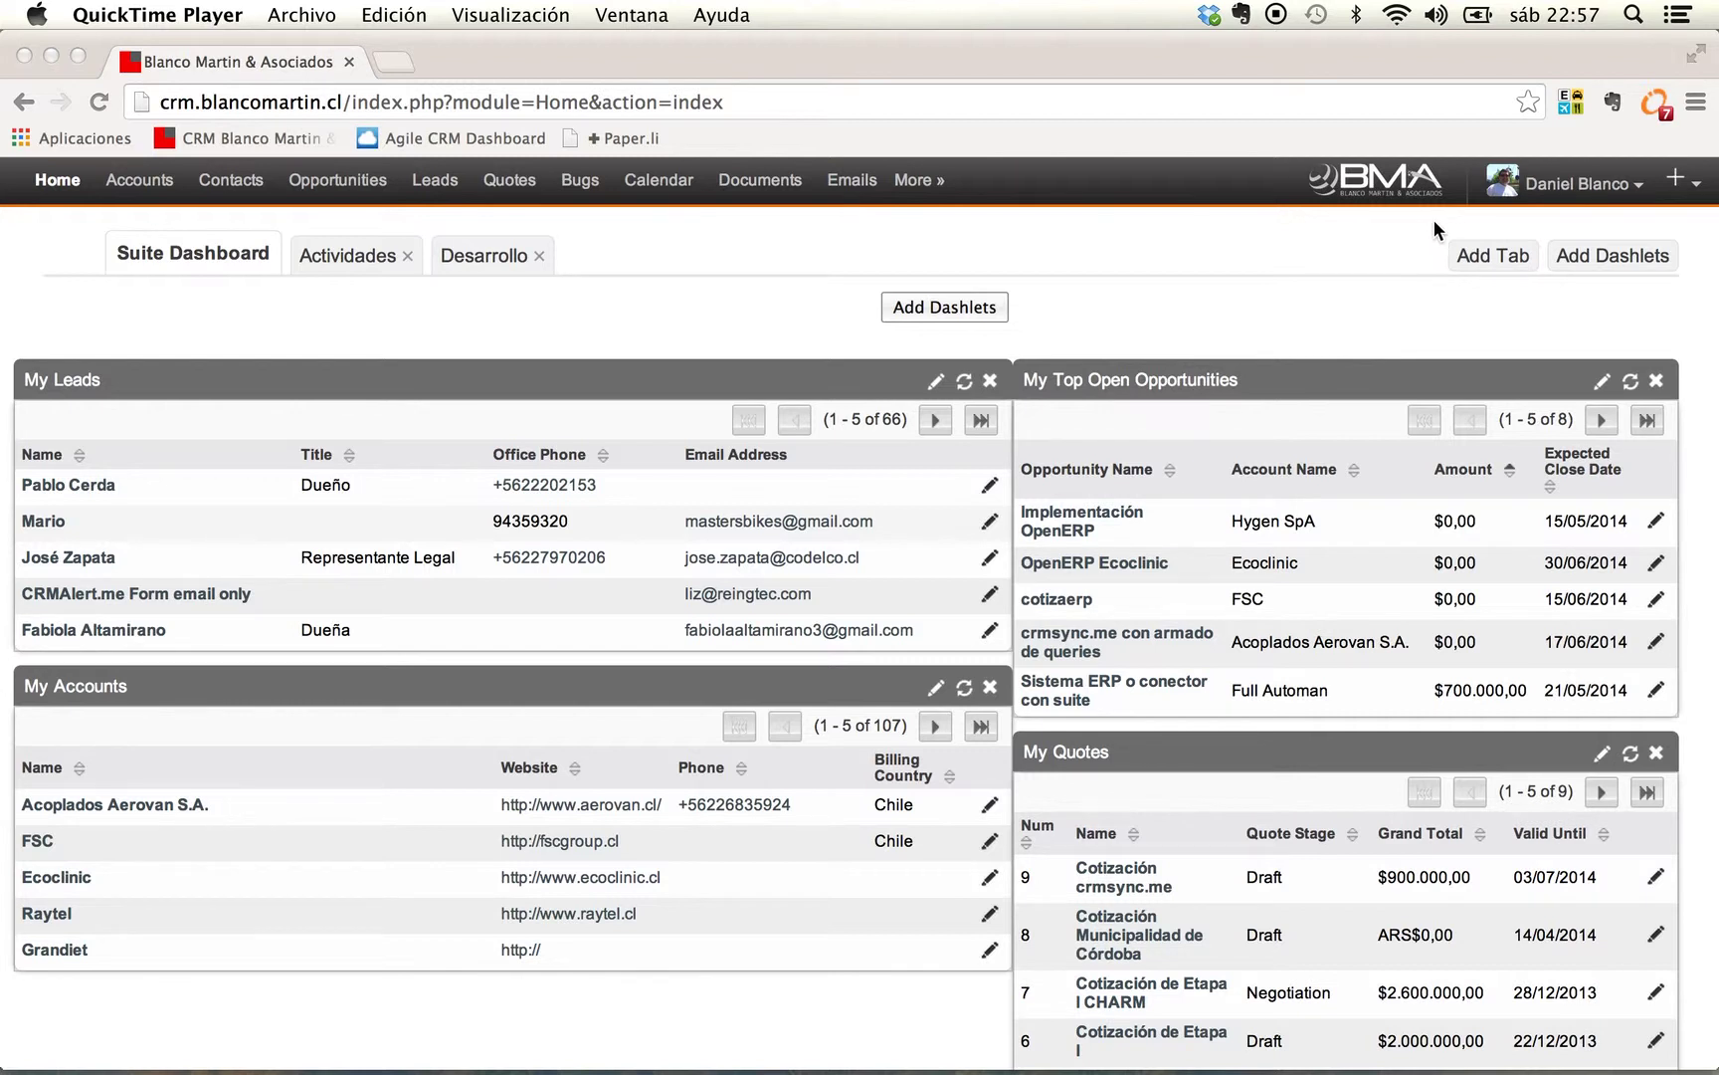
Step: Go to the Administration page from the user menu and scroll to Developer Tools
left_click(1575, 189)
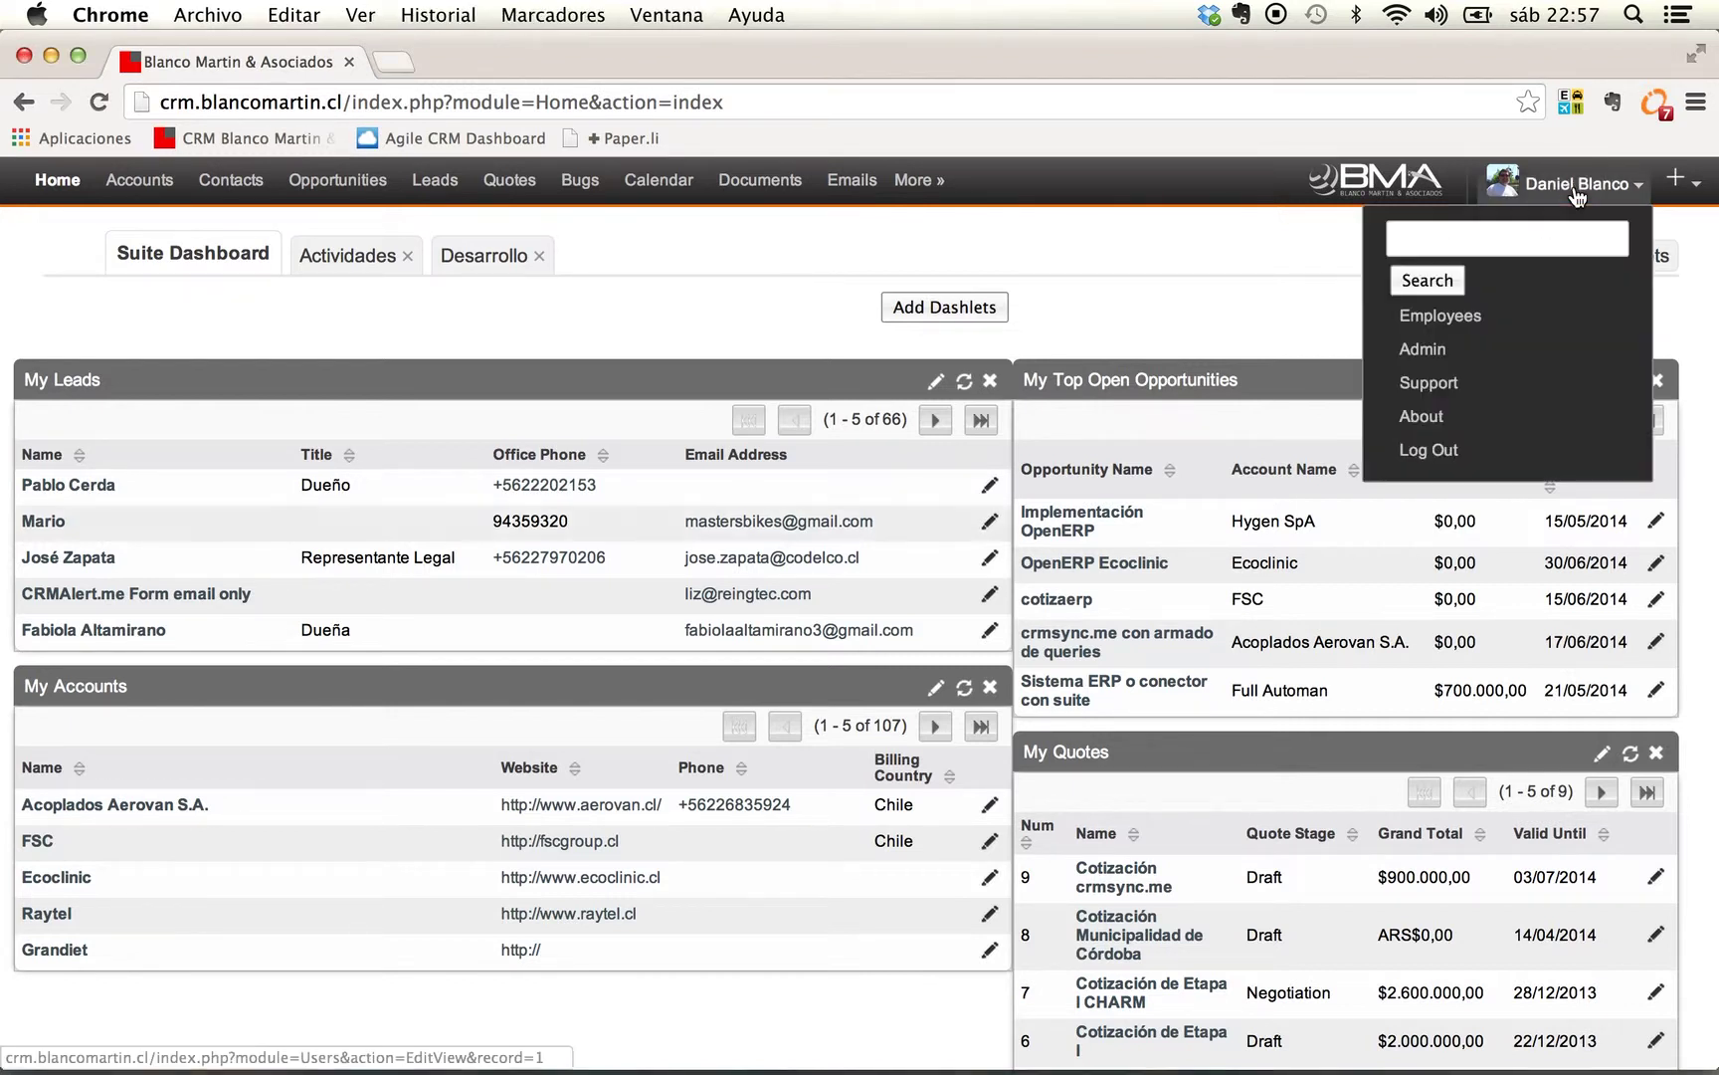
left_click(1438, 352)
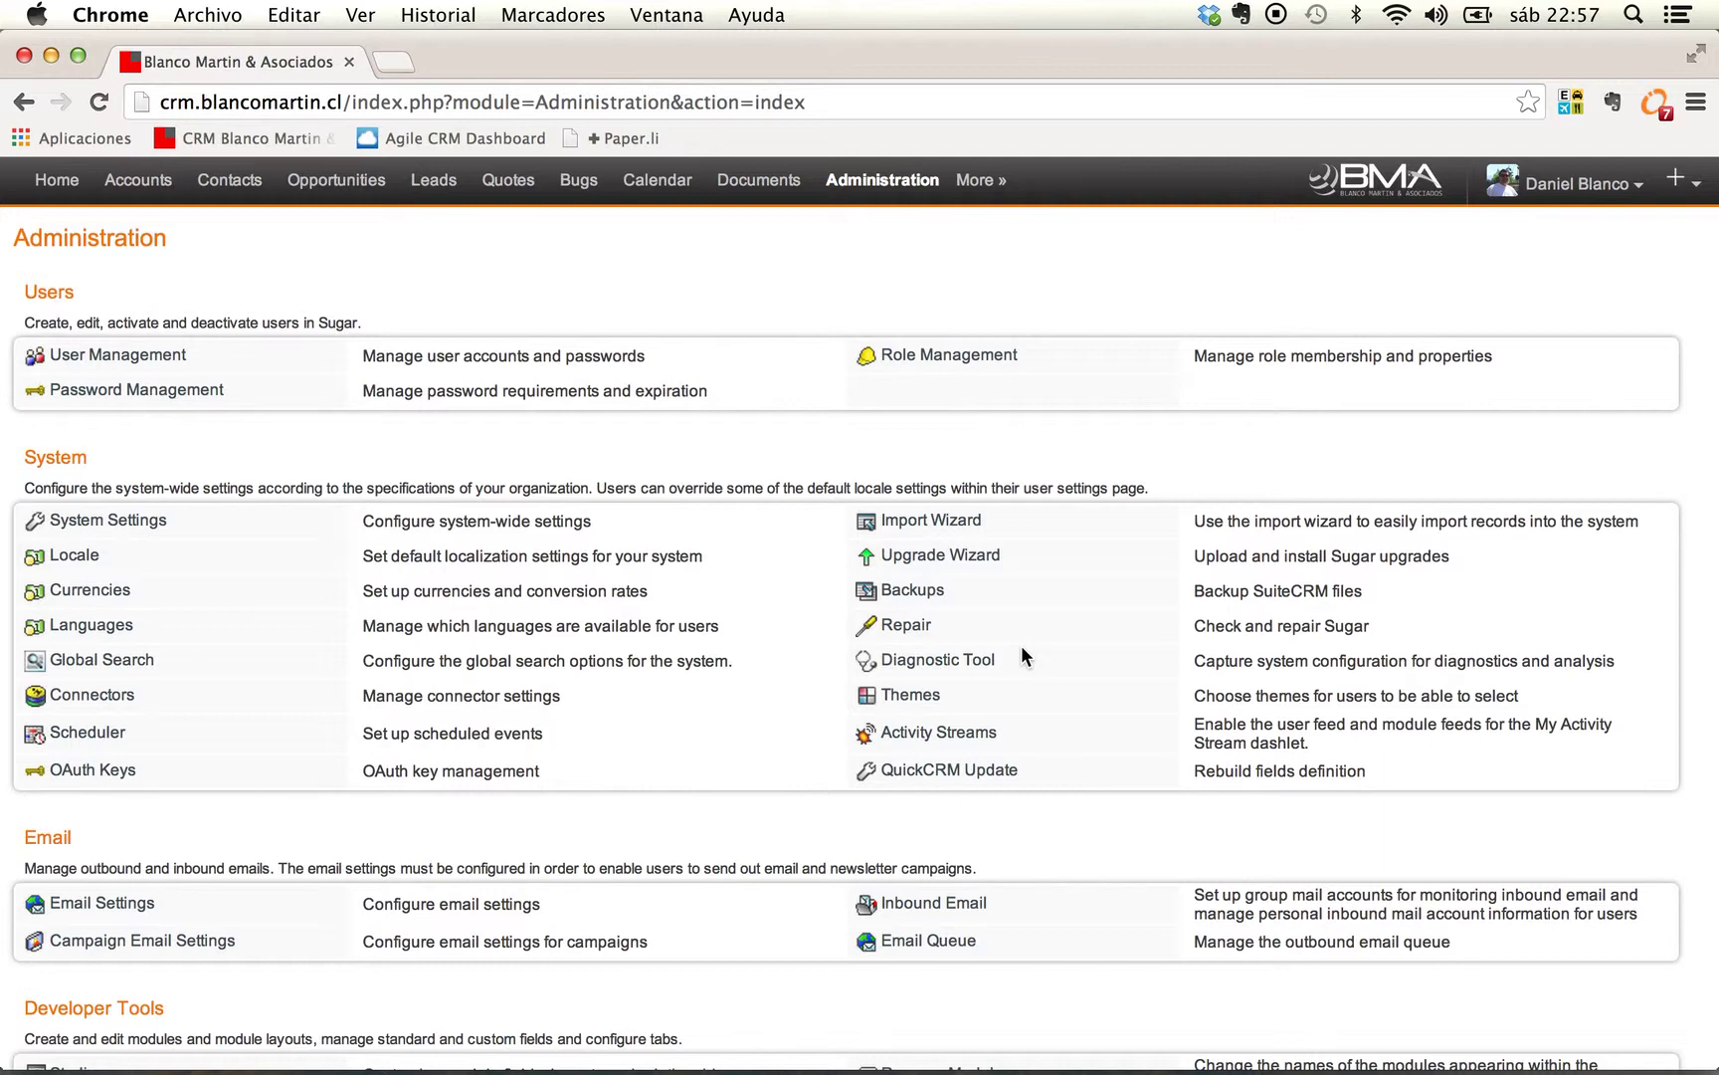
scroll(1021, 656, "down", 5)
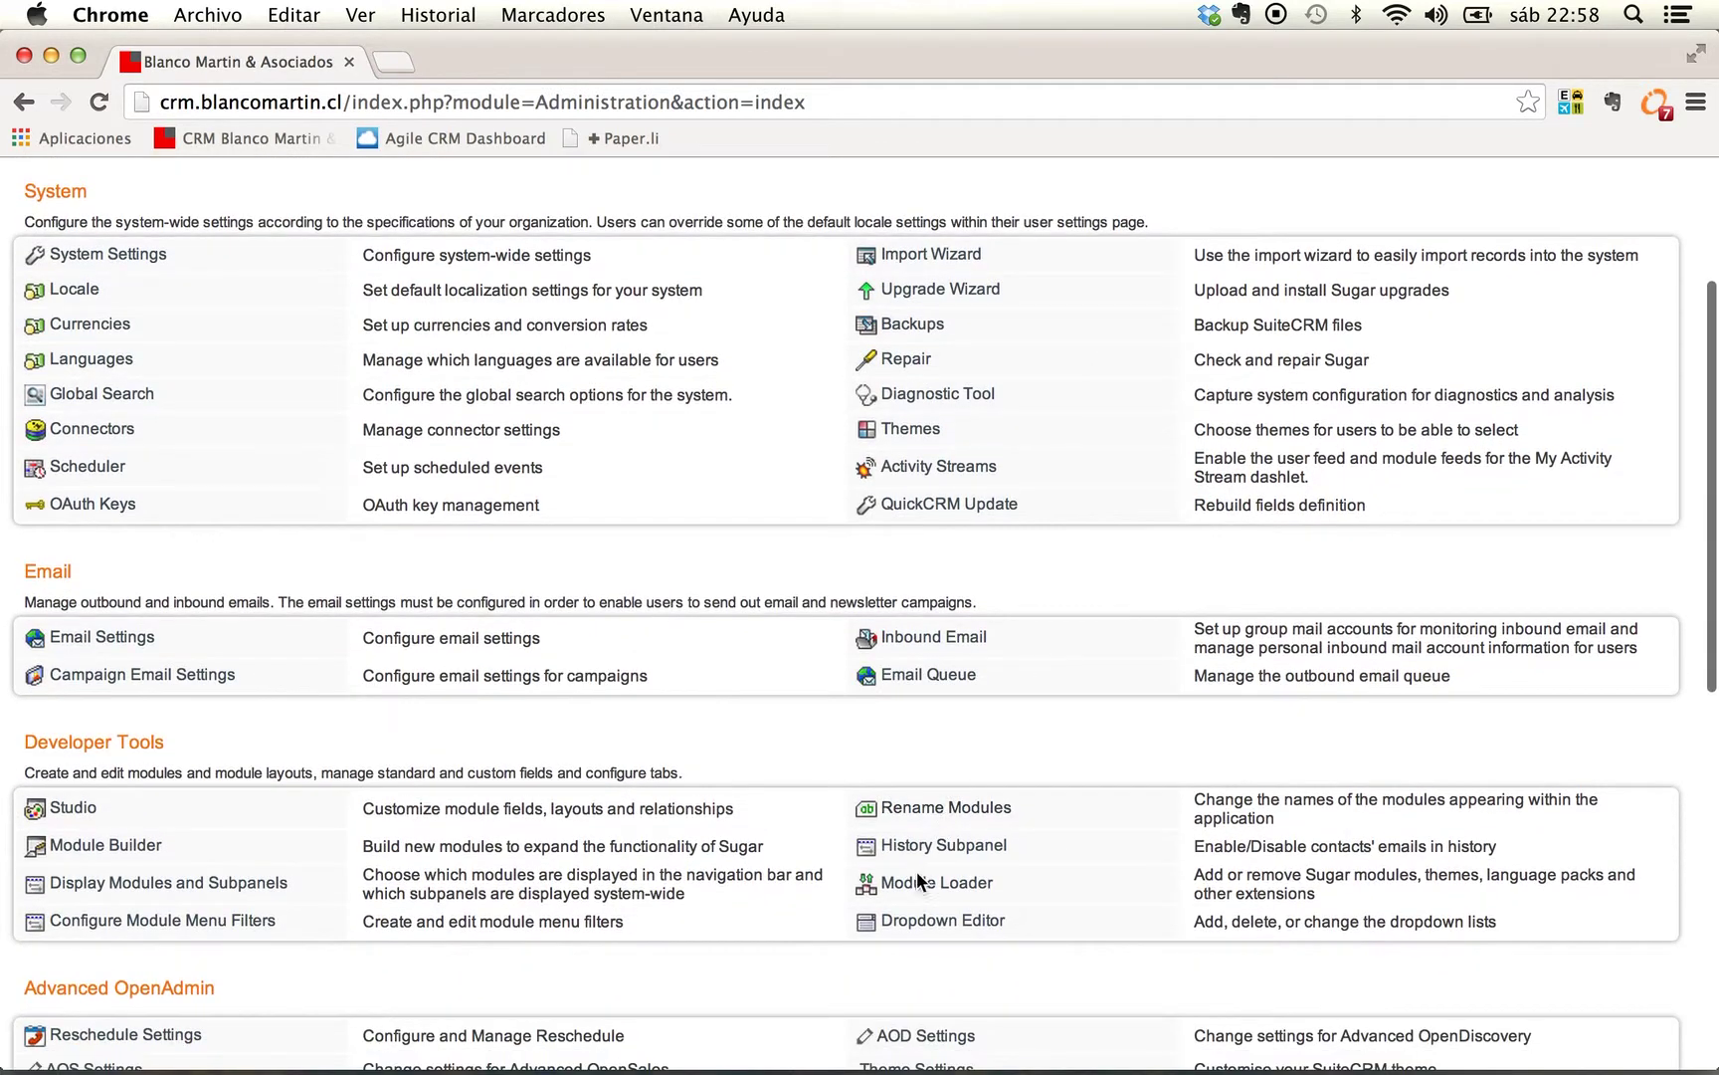
Step: Open the Module Loader from the Developer Tools section
left_click(918, 885)
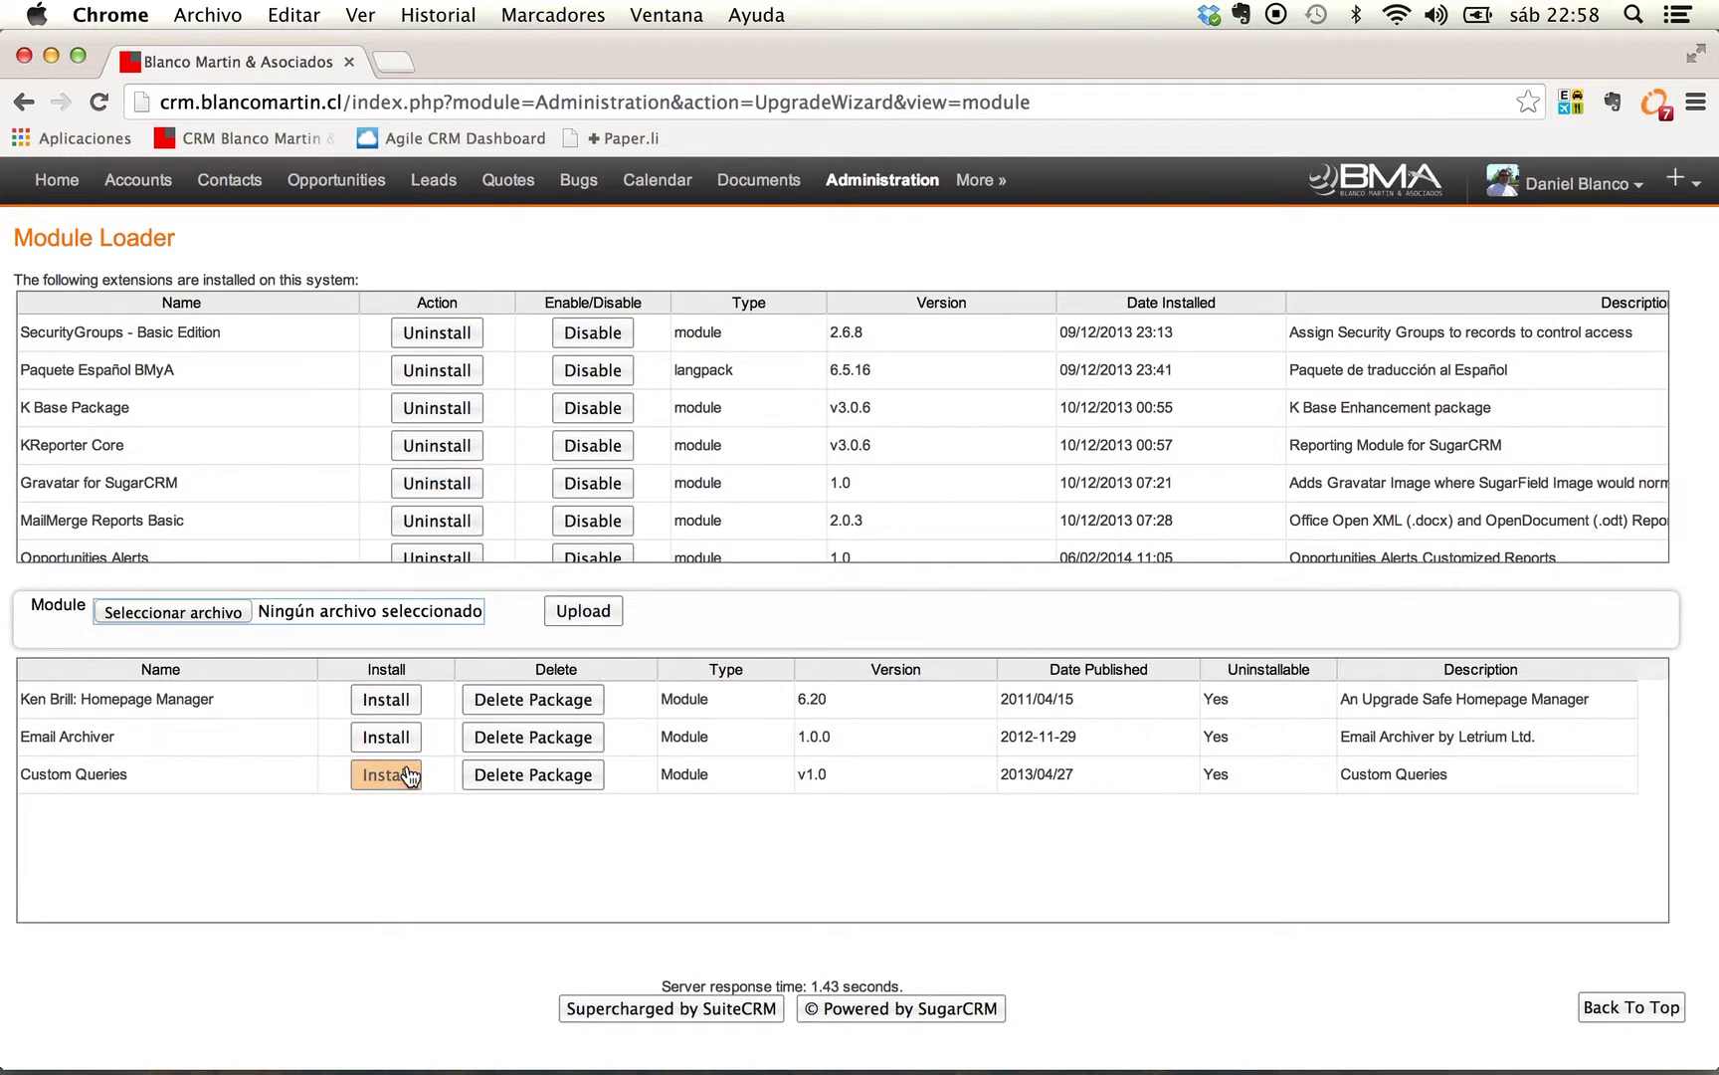
Step: Delete the uploaded Custom Queries package and confirm its removal
left_click(513, 776)
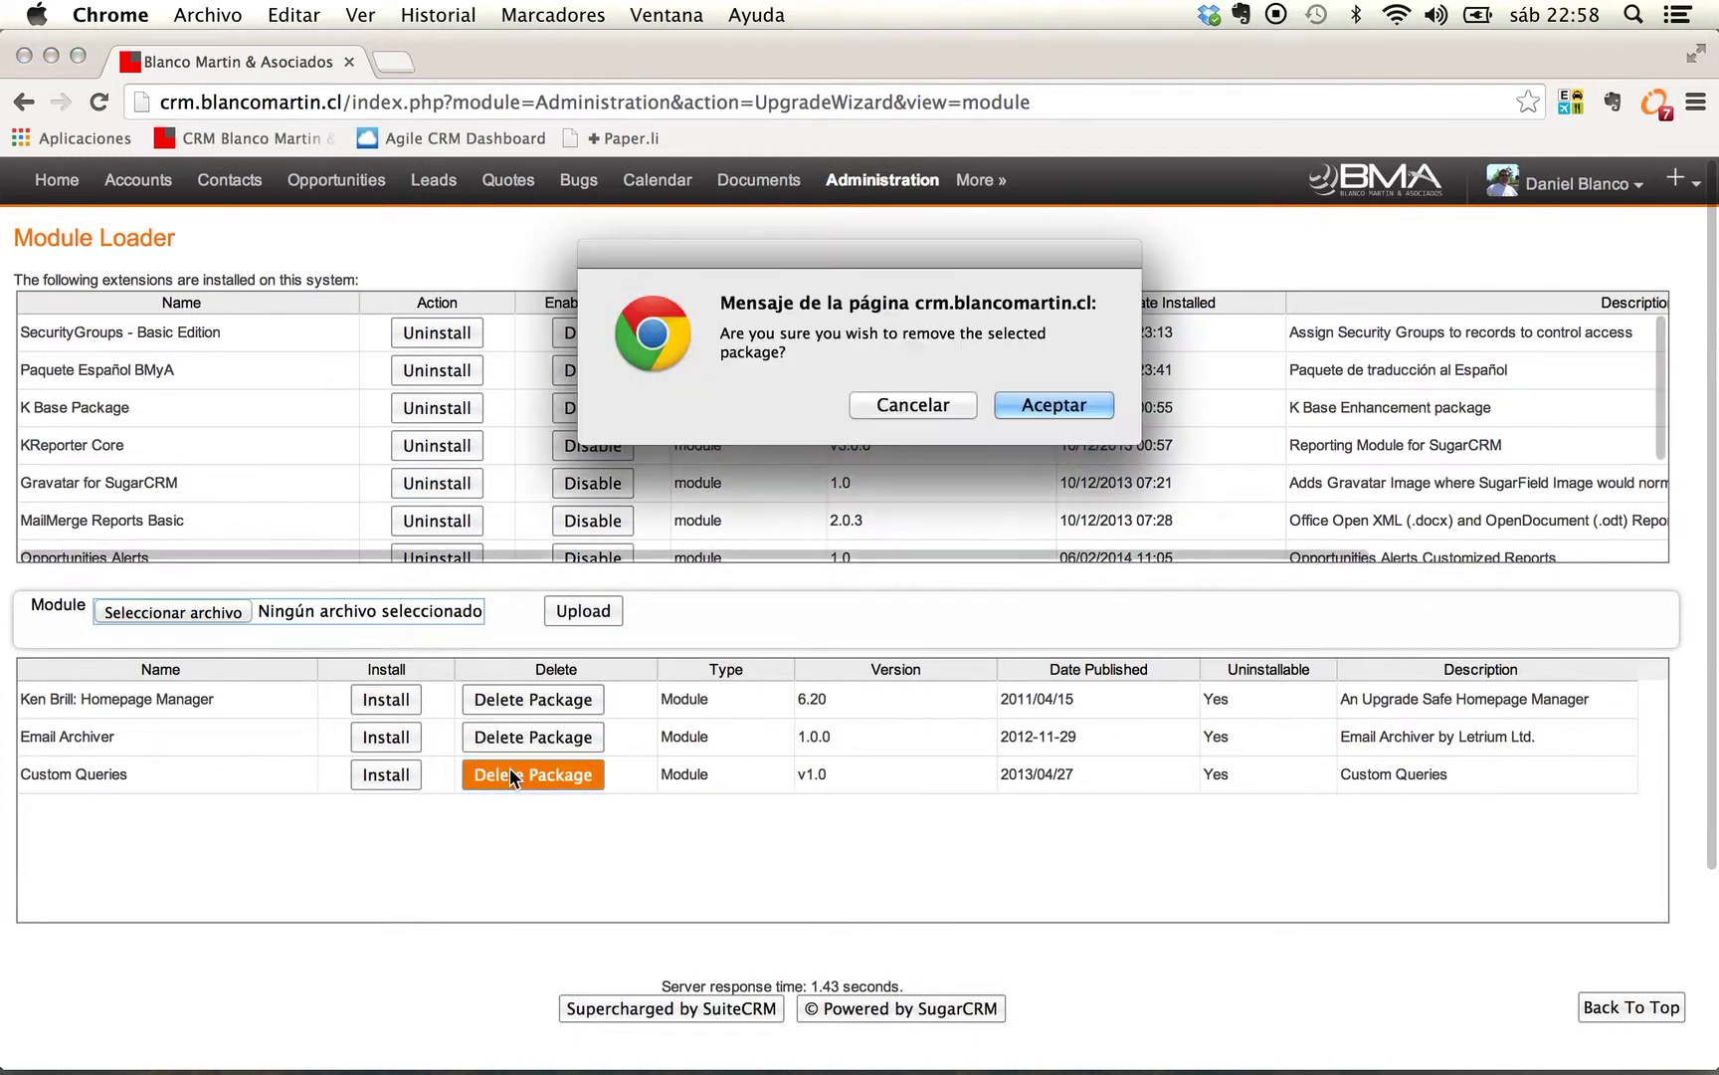
left_click(1045, 408)
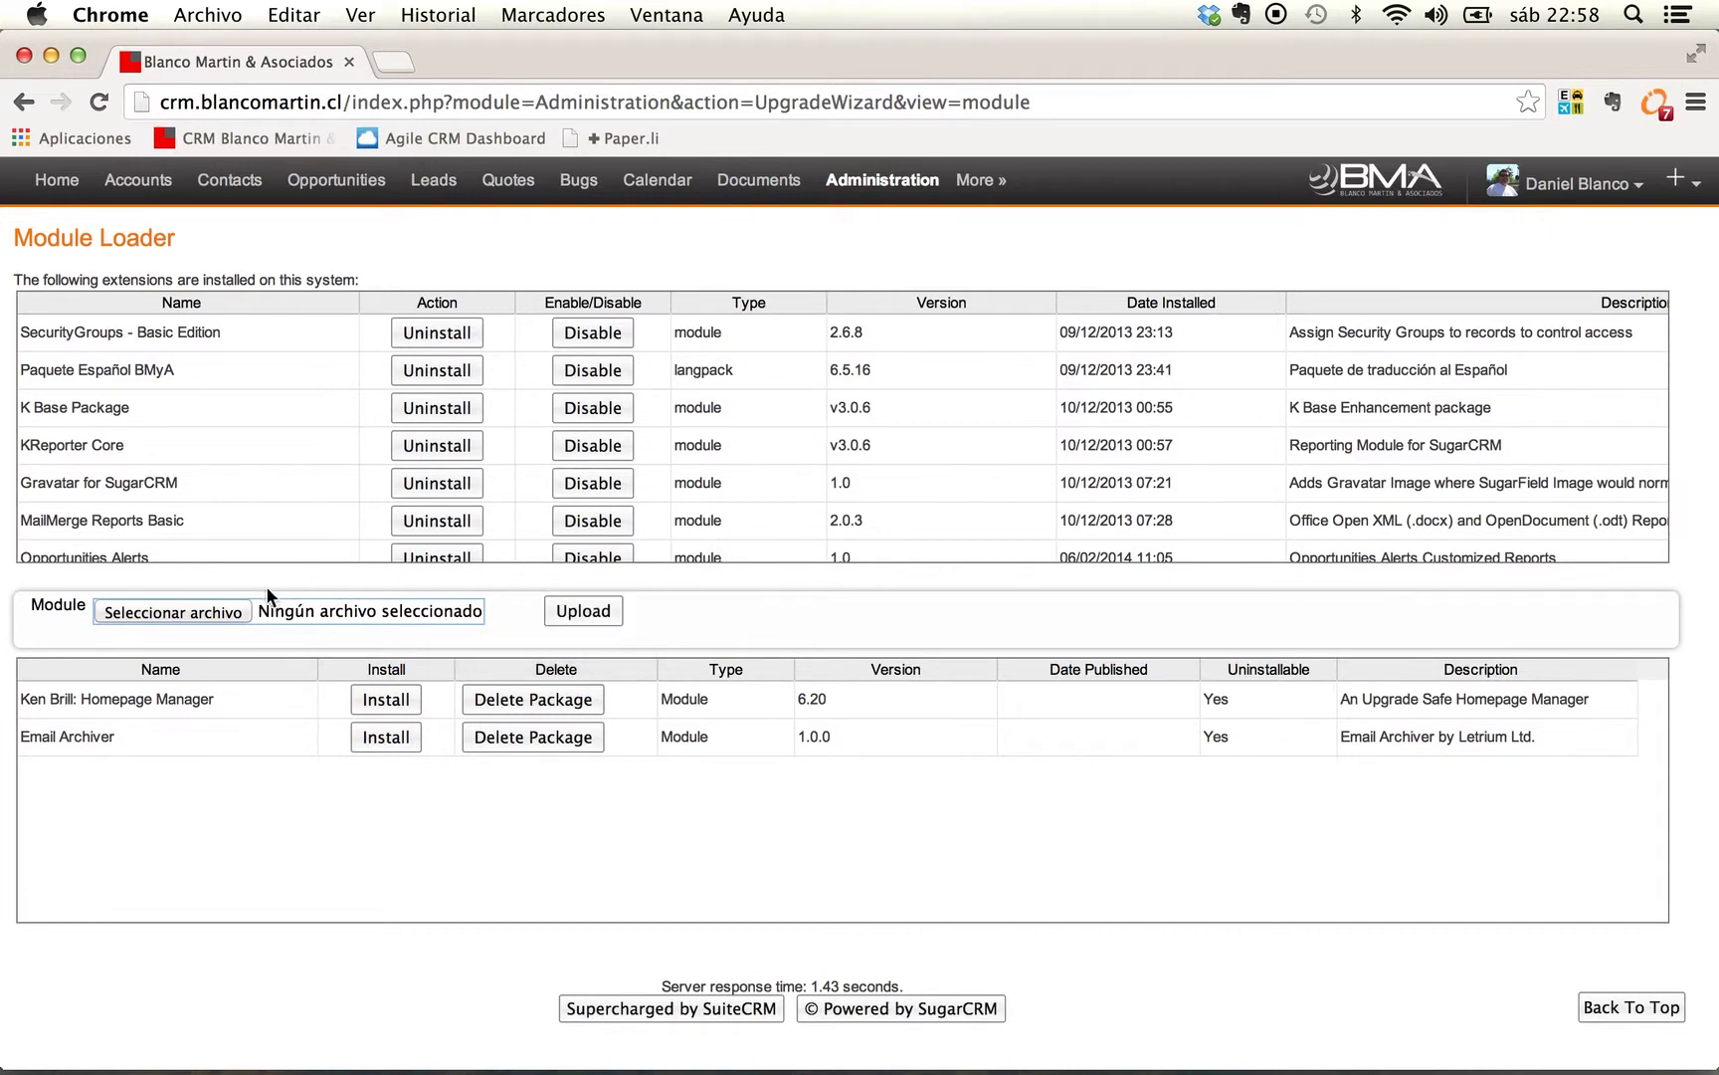
Step: Upload CustomQueries.zip as a module package in the Module Loader
left_click(228, 611)
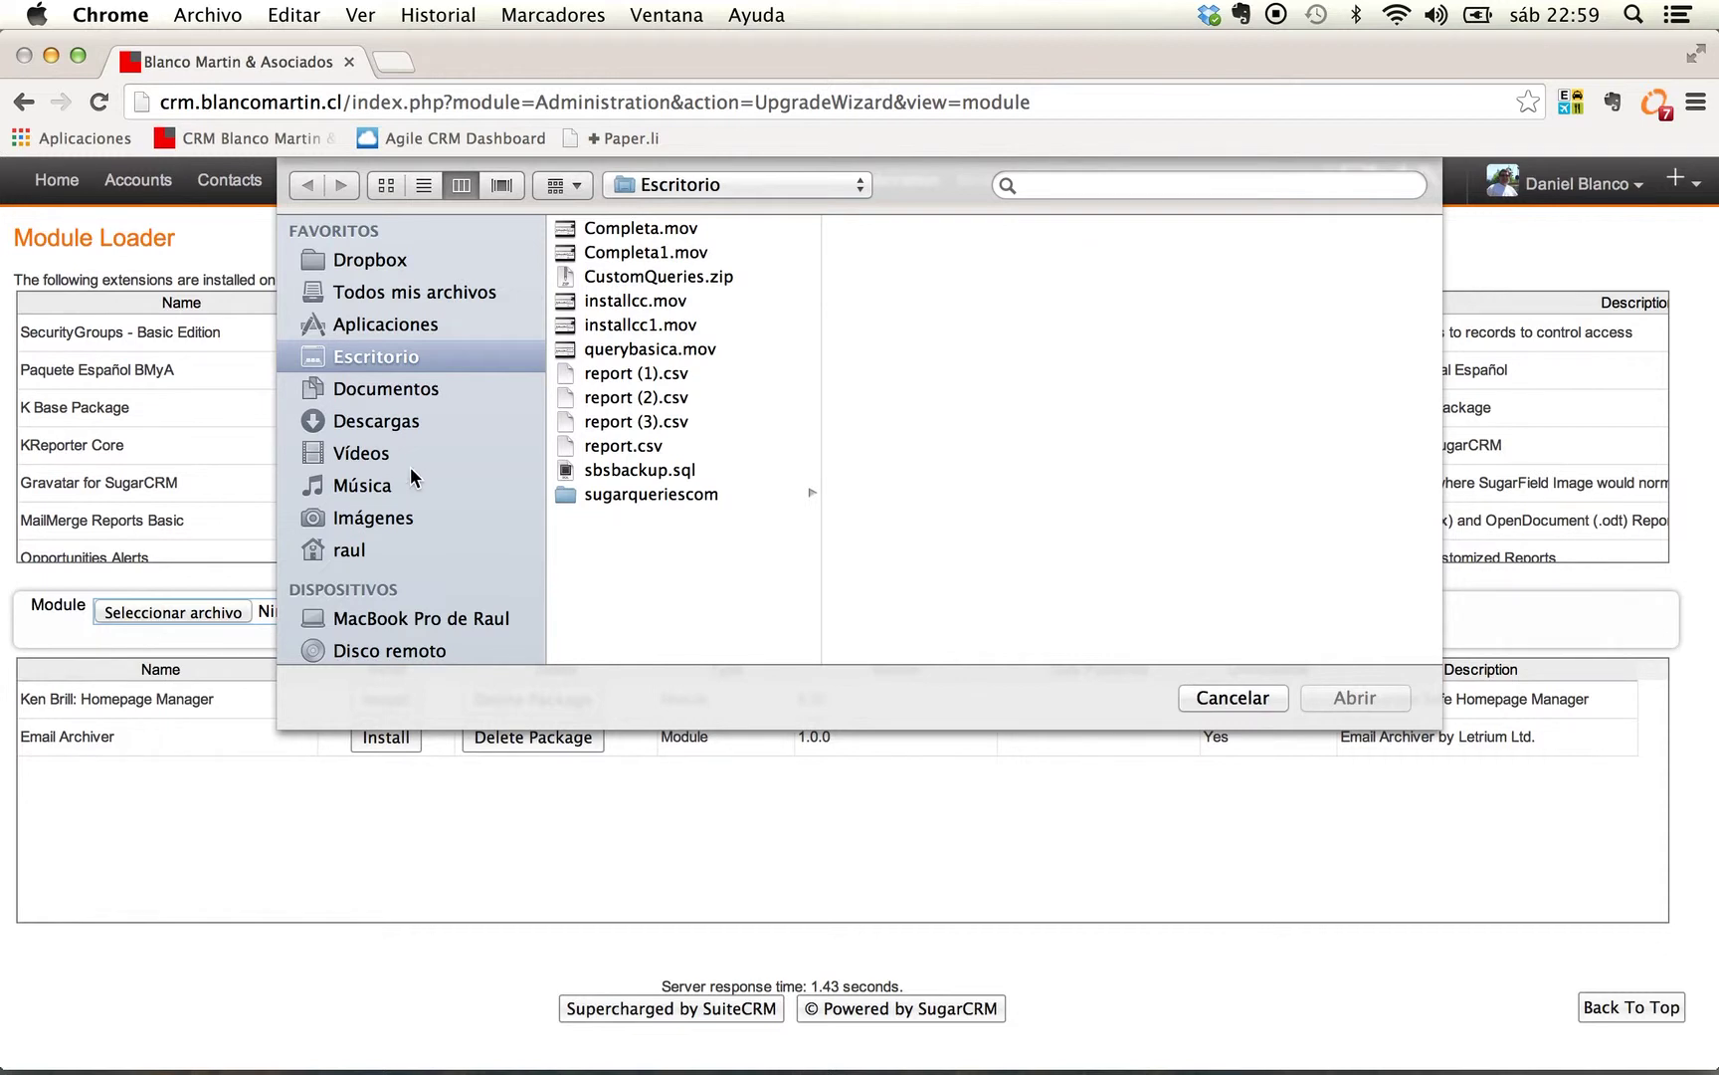
left_click(642, 276)
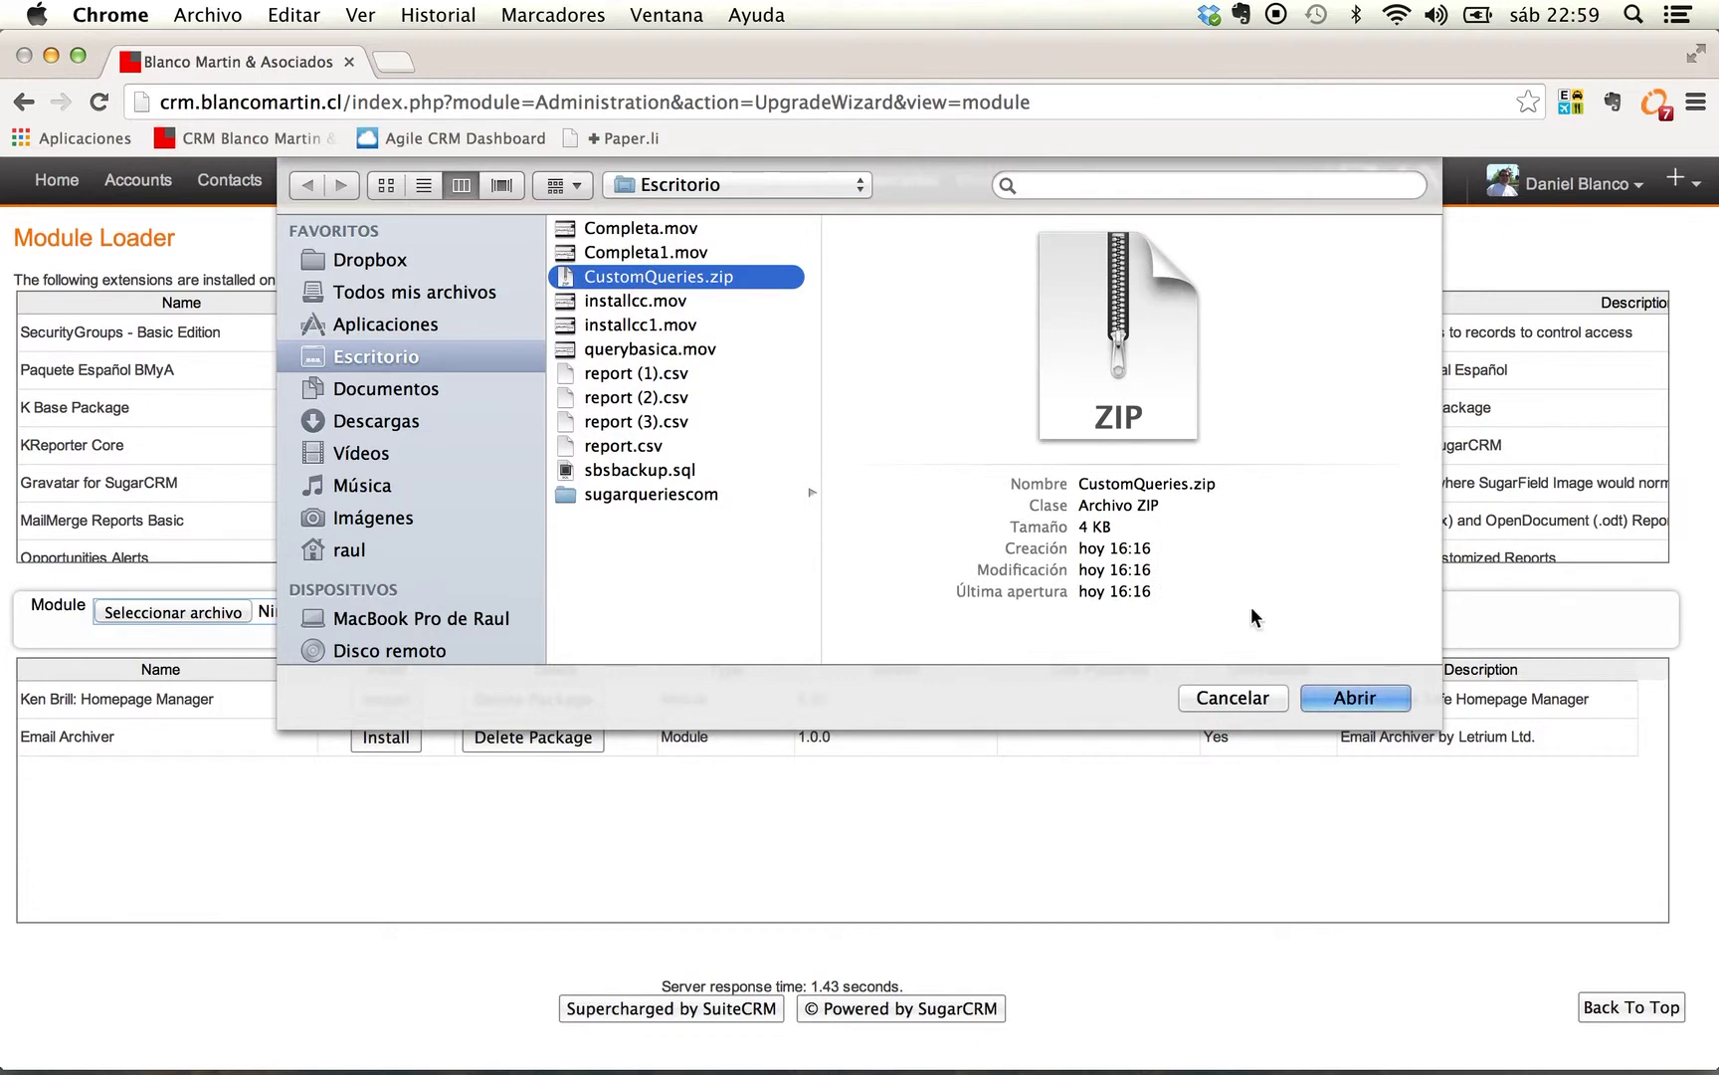
left_click(1345, 697)
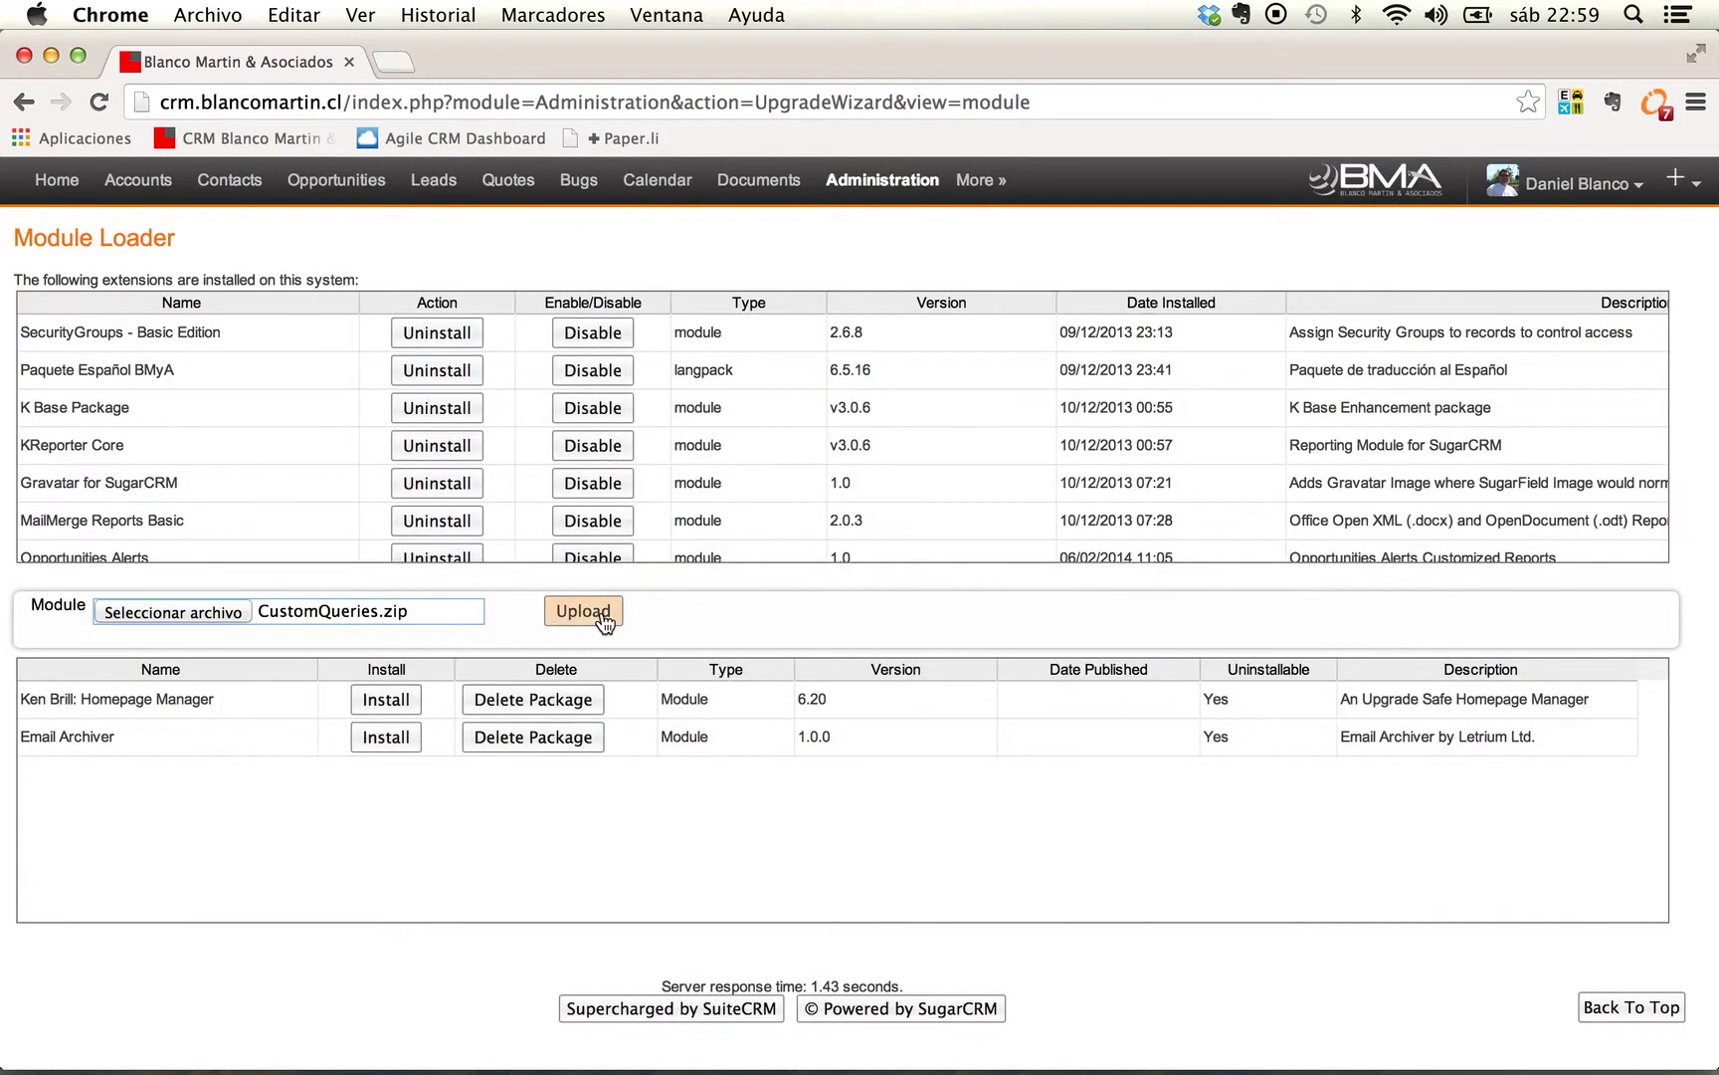
left_click(602, 618)
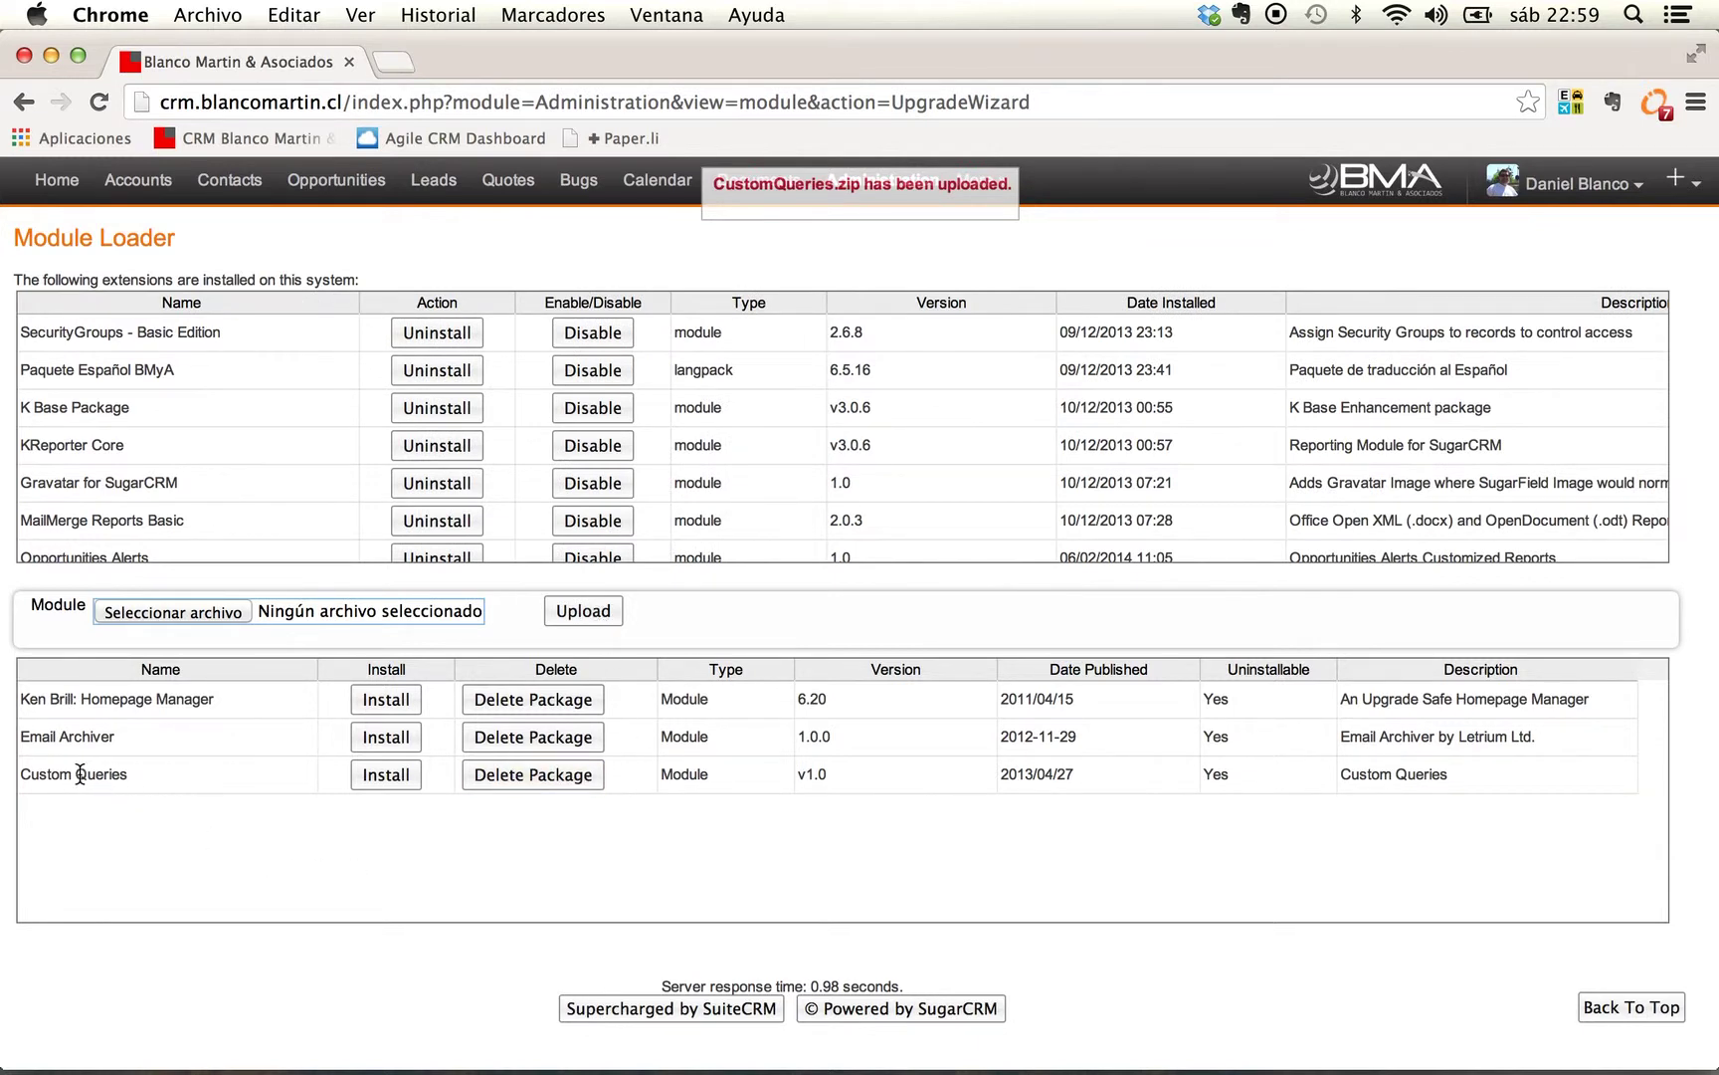
Step: Start installing the Custom Queries package
left_click(393, 779)
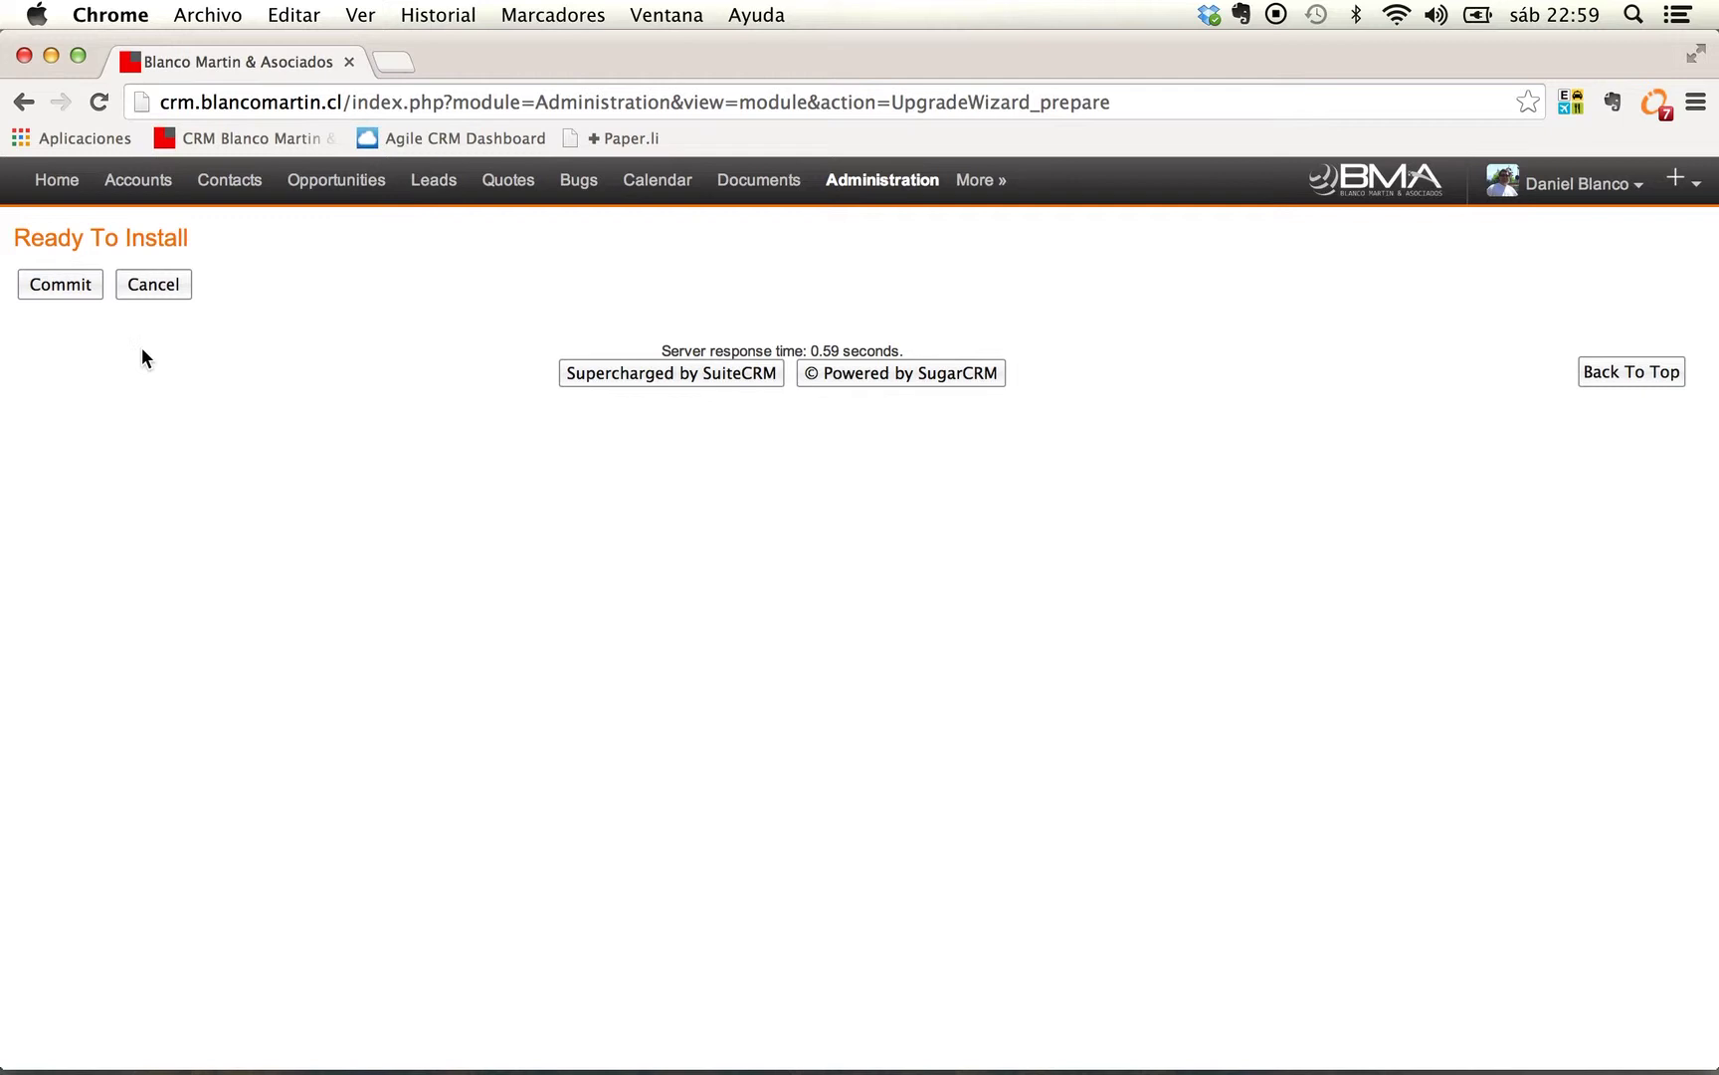
Step: Commit the Custom Queries installation and let it reach 100%
left_click(57, 286)
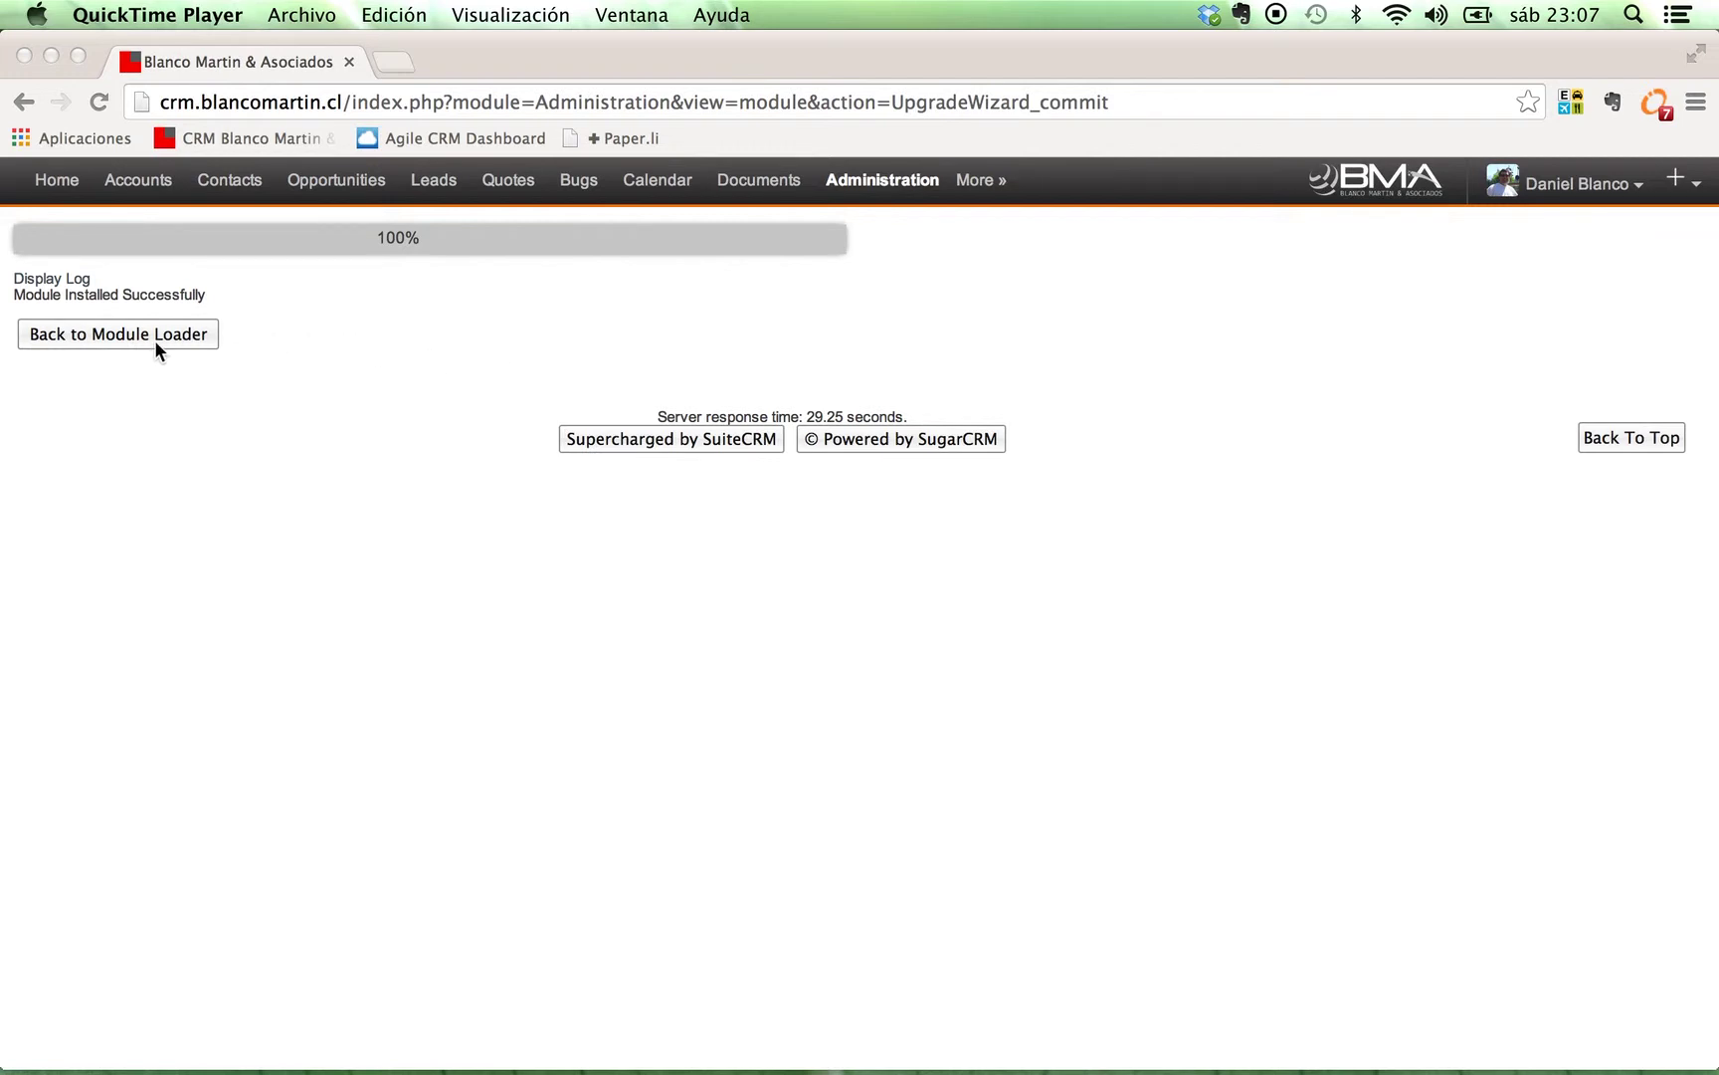
Step: Return to the Module Loader and trim the browser address to index.php?
left_click(106, 330)
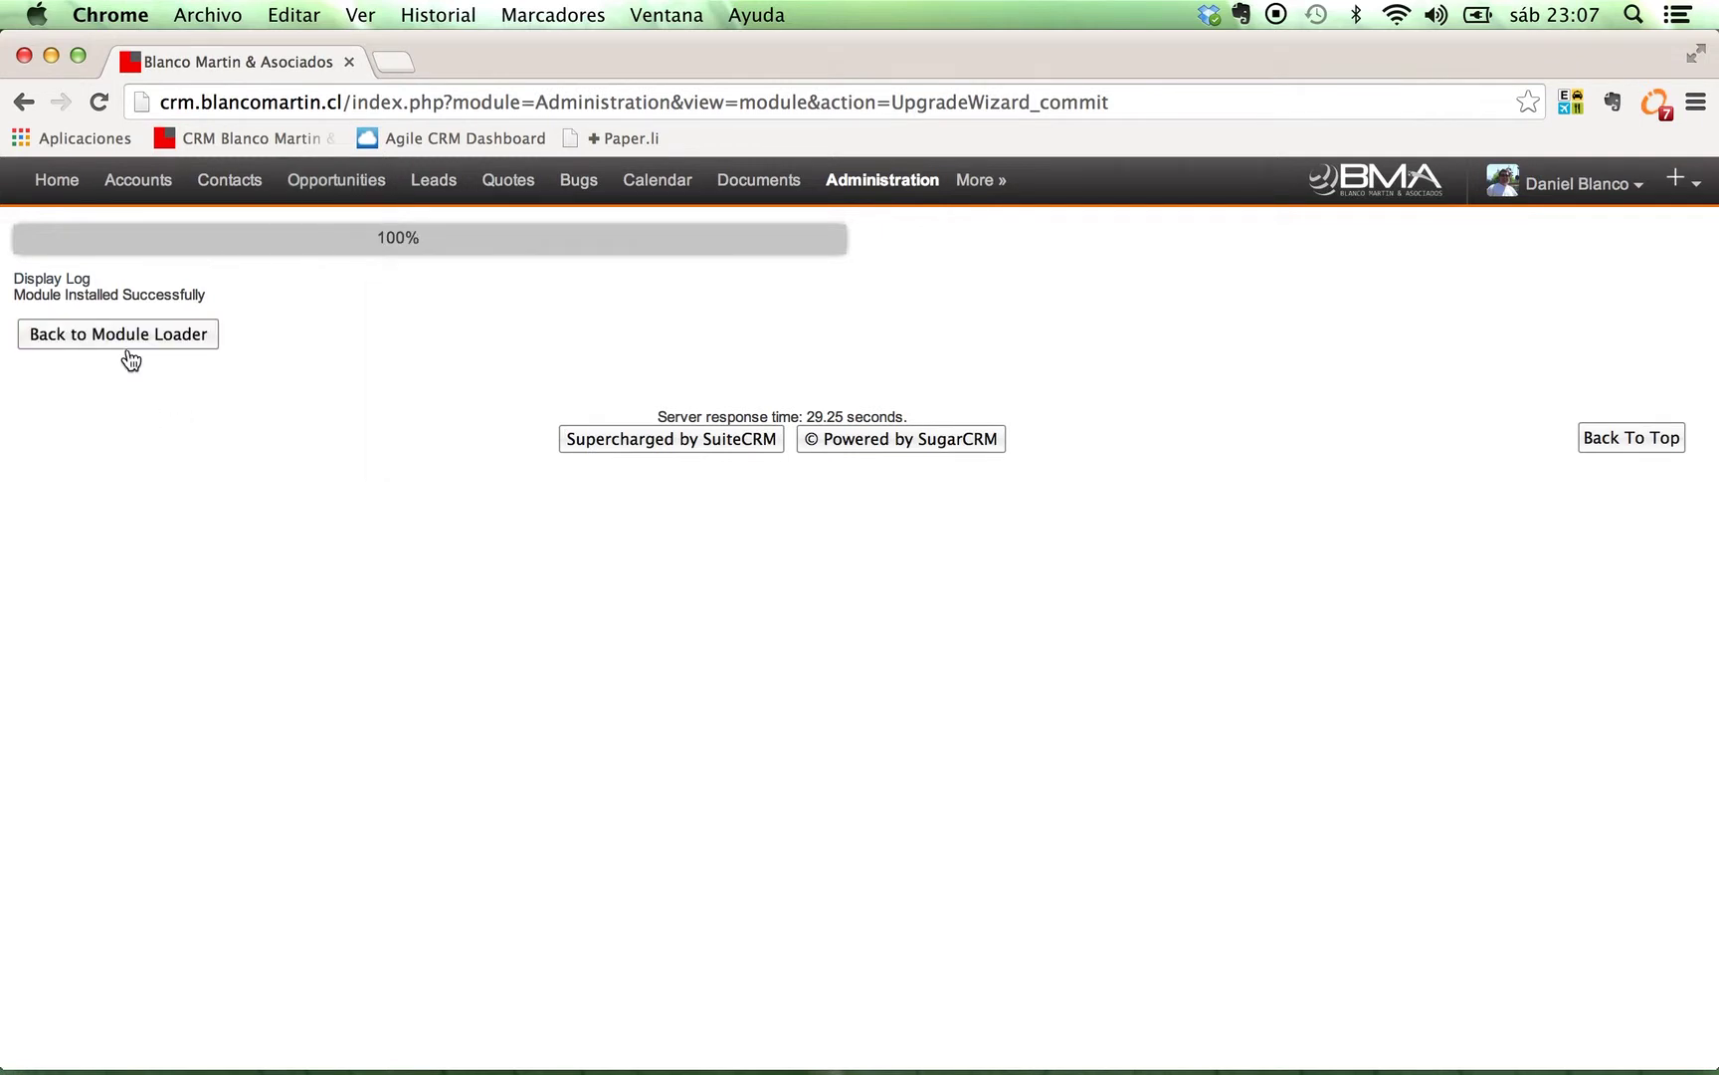
left_click(121, 346)
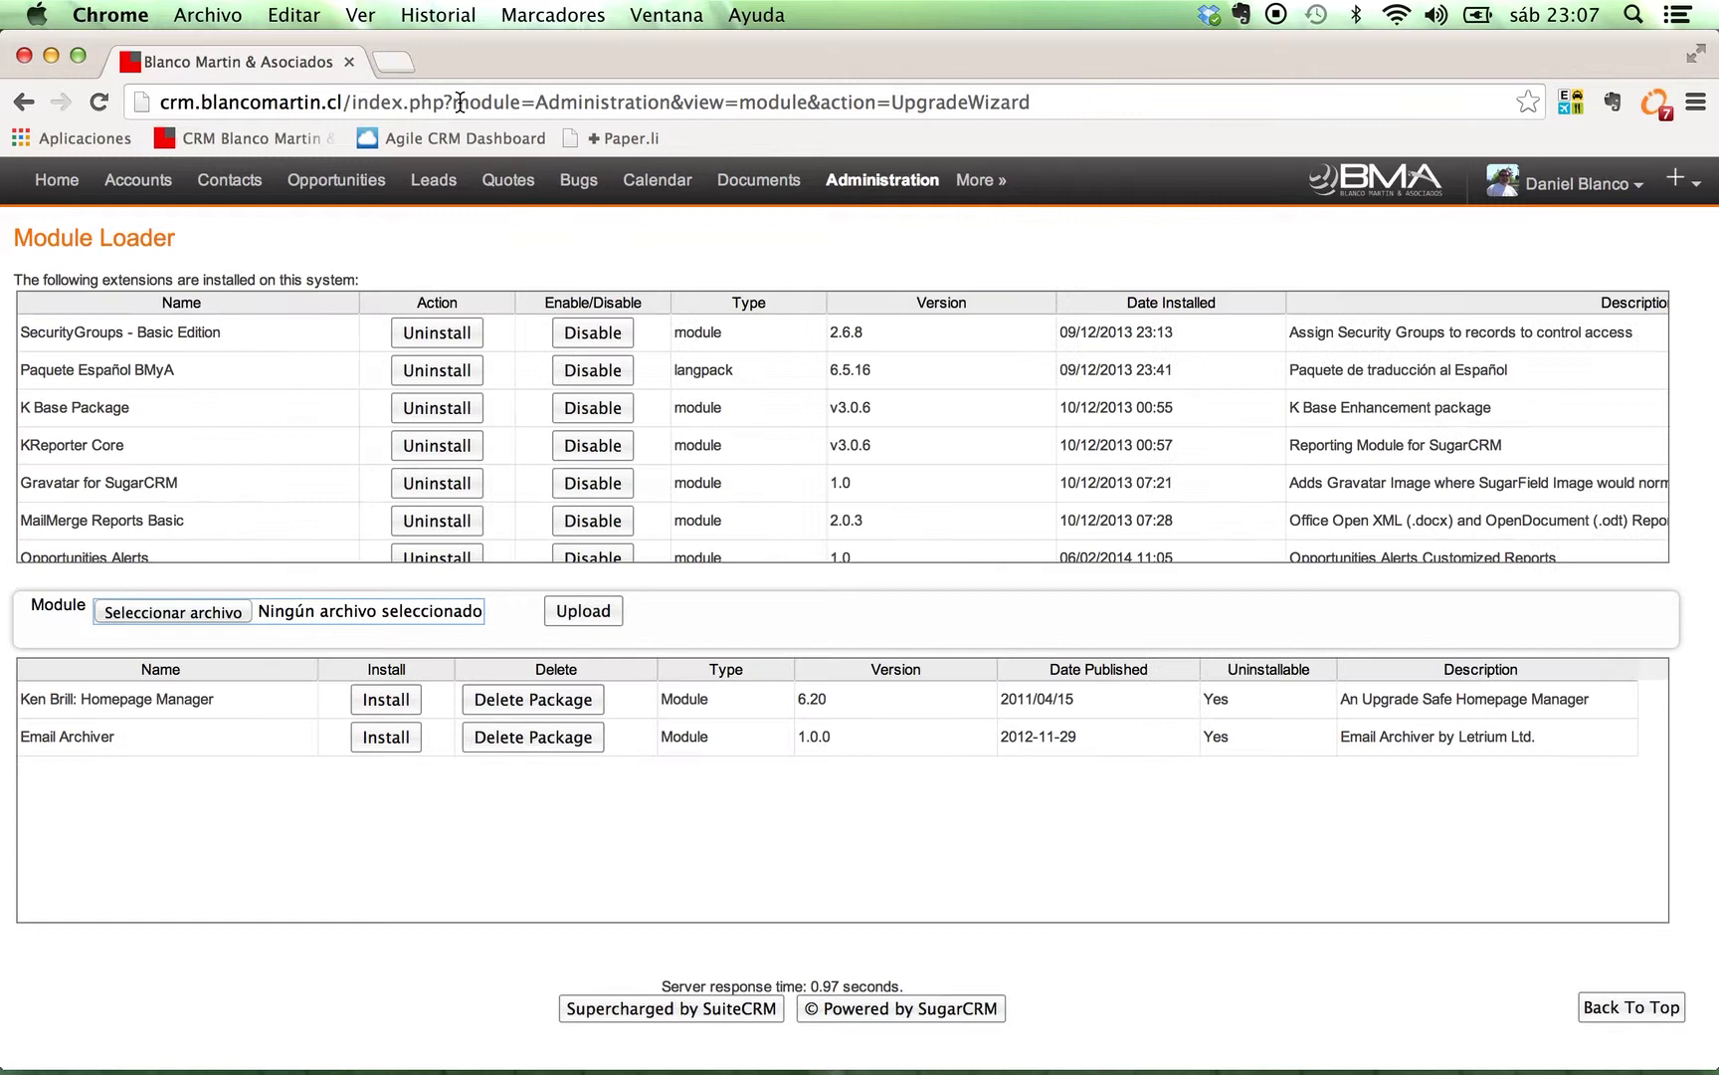
left_click_drag(454, 102, 1123, 103)
key("BackSpace")
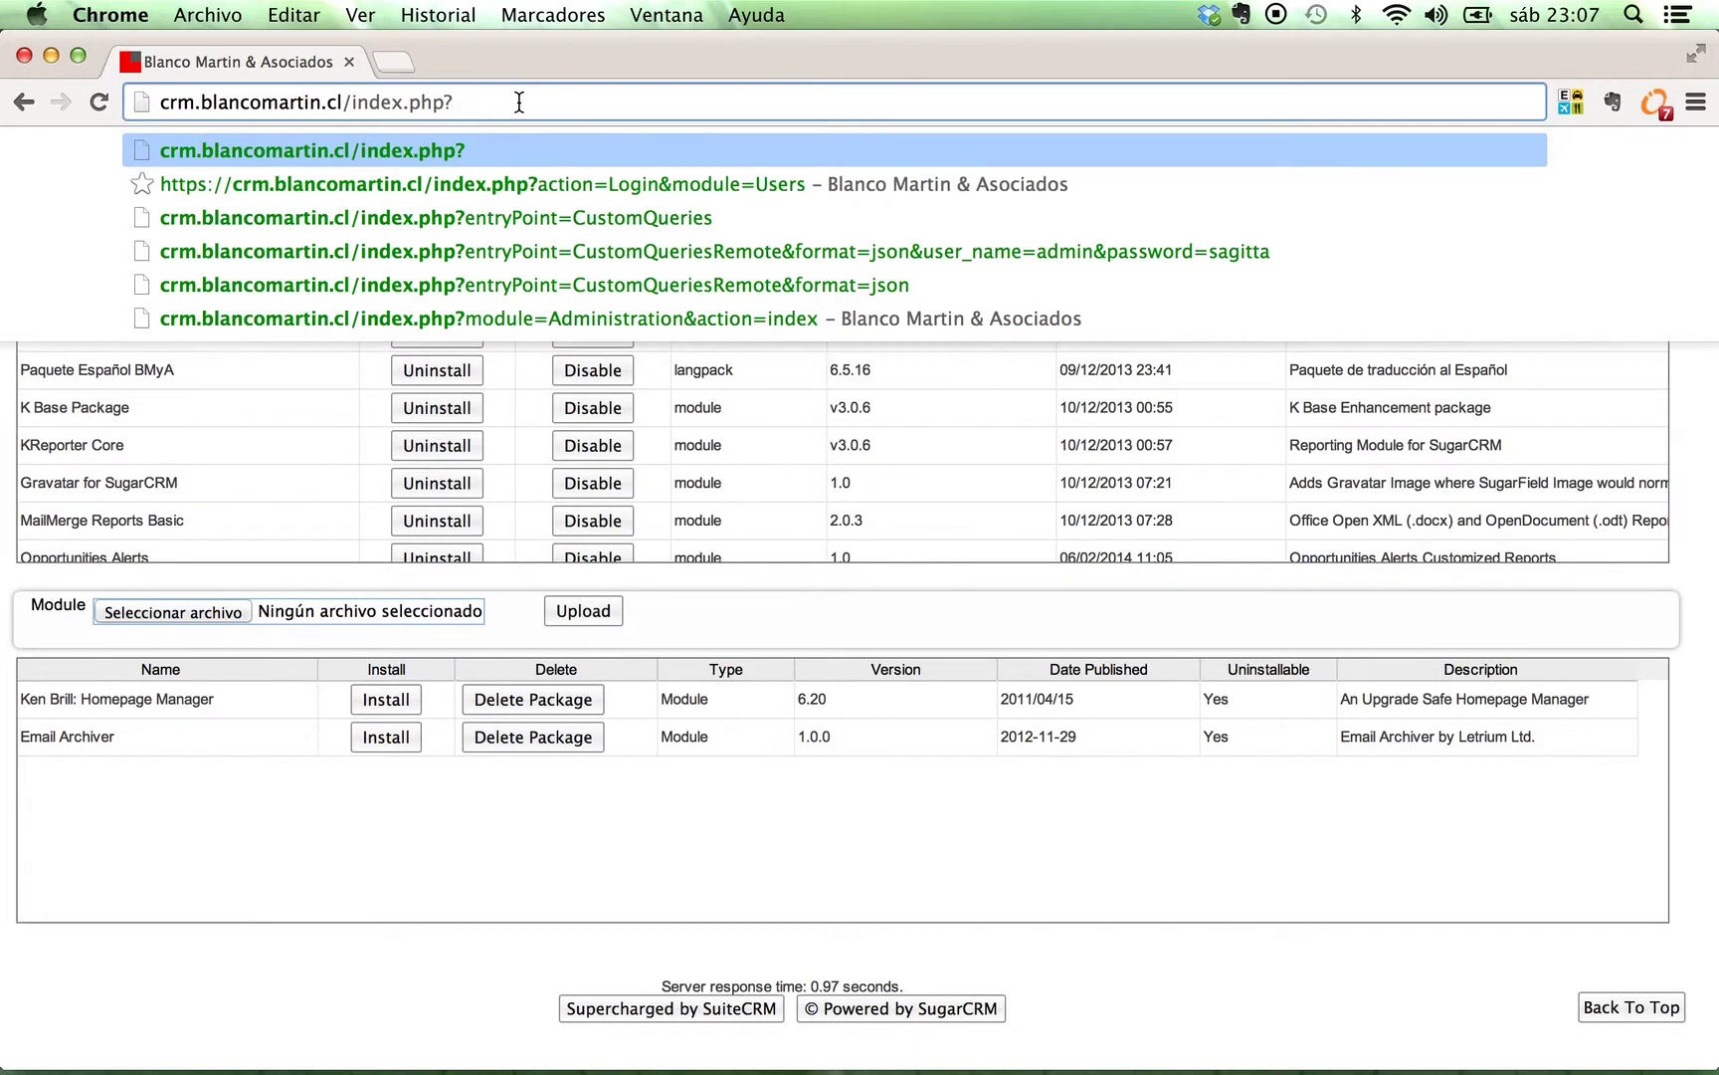
Step: Load index.php?entryPoint=CustomQueries from the address bar suggestion
left_click(541, 217)
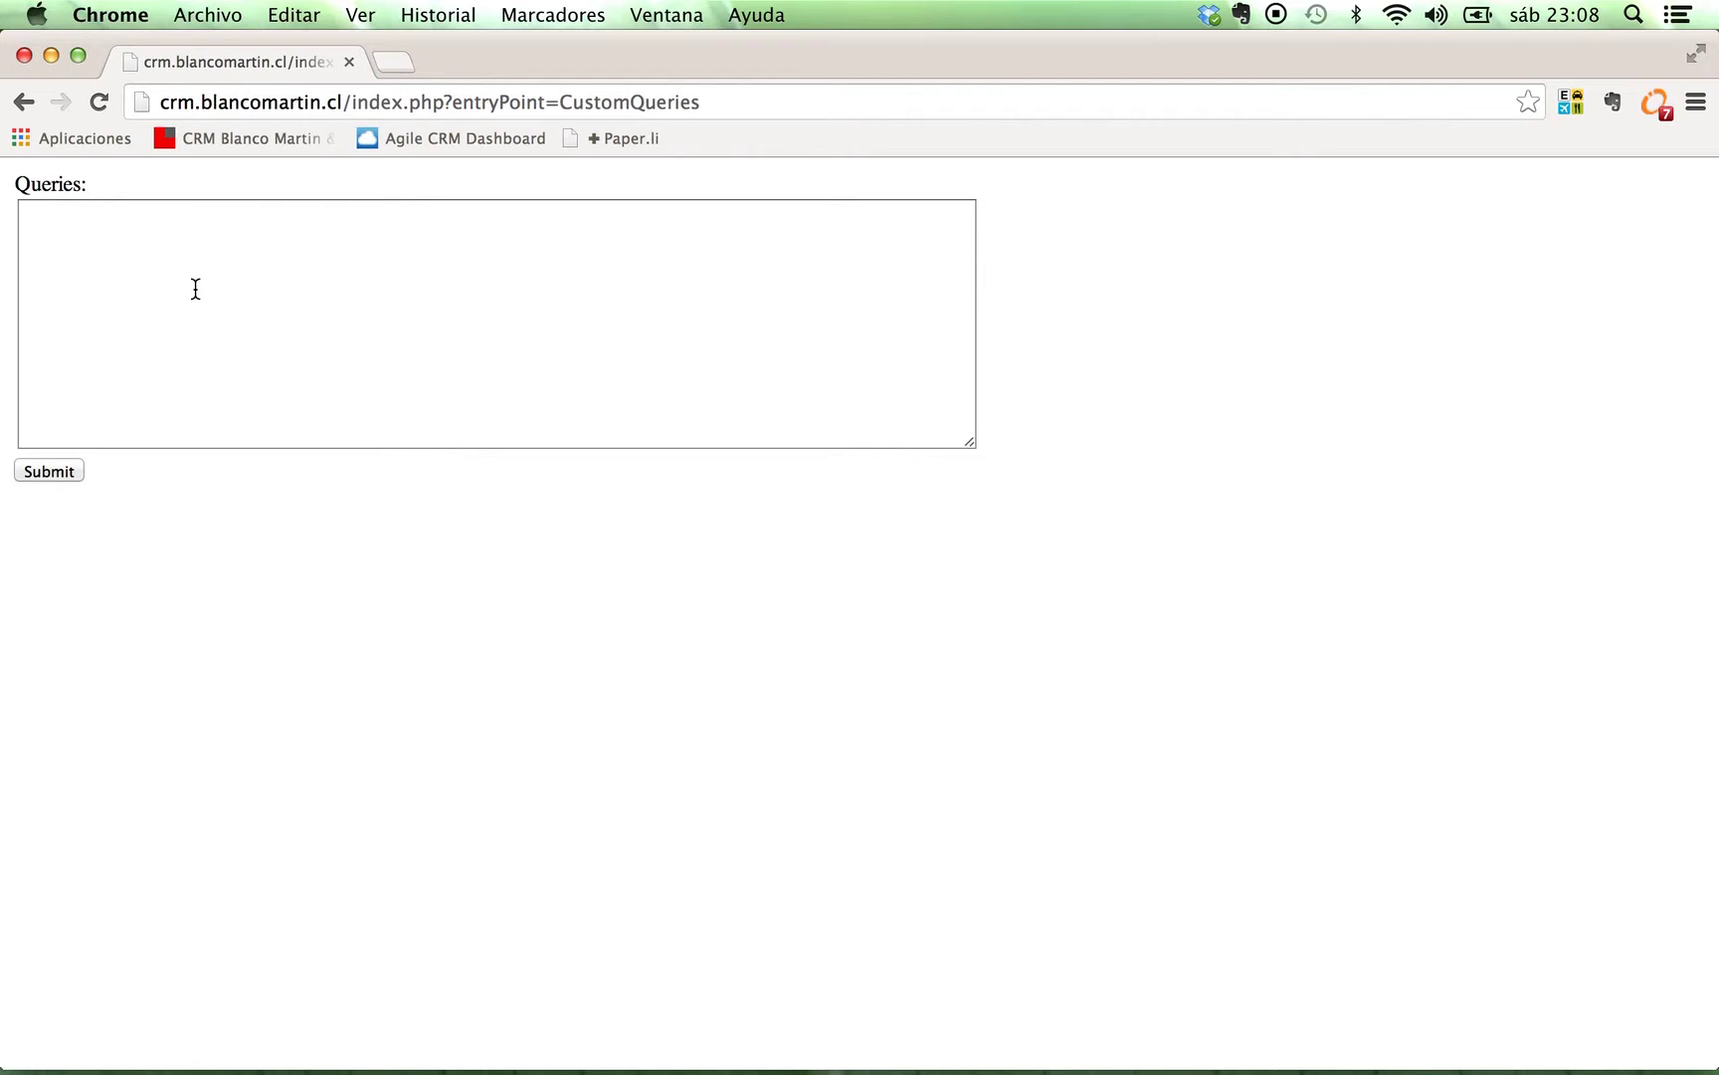
Step: Enter 'select id, first_name, phone_mobile, primary_address_street, primary_address_city where !deleted' in Queries
left_click(135, 270)
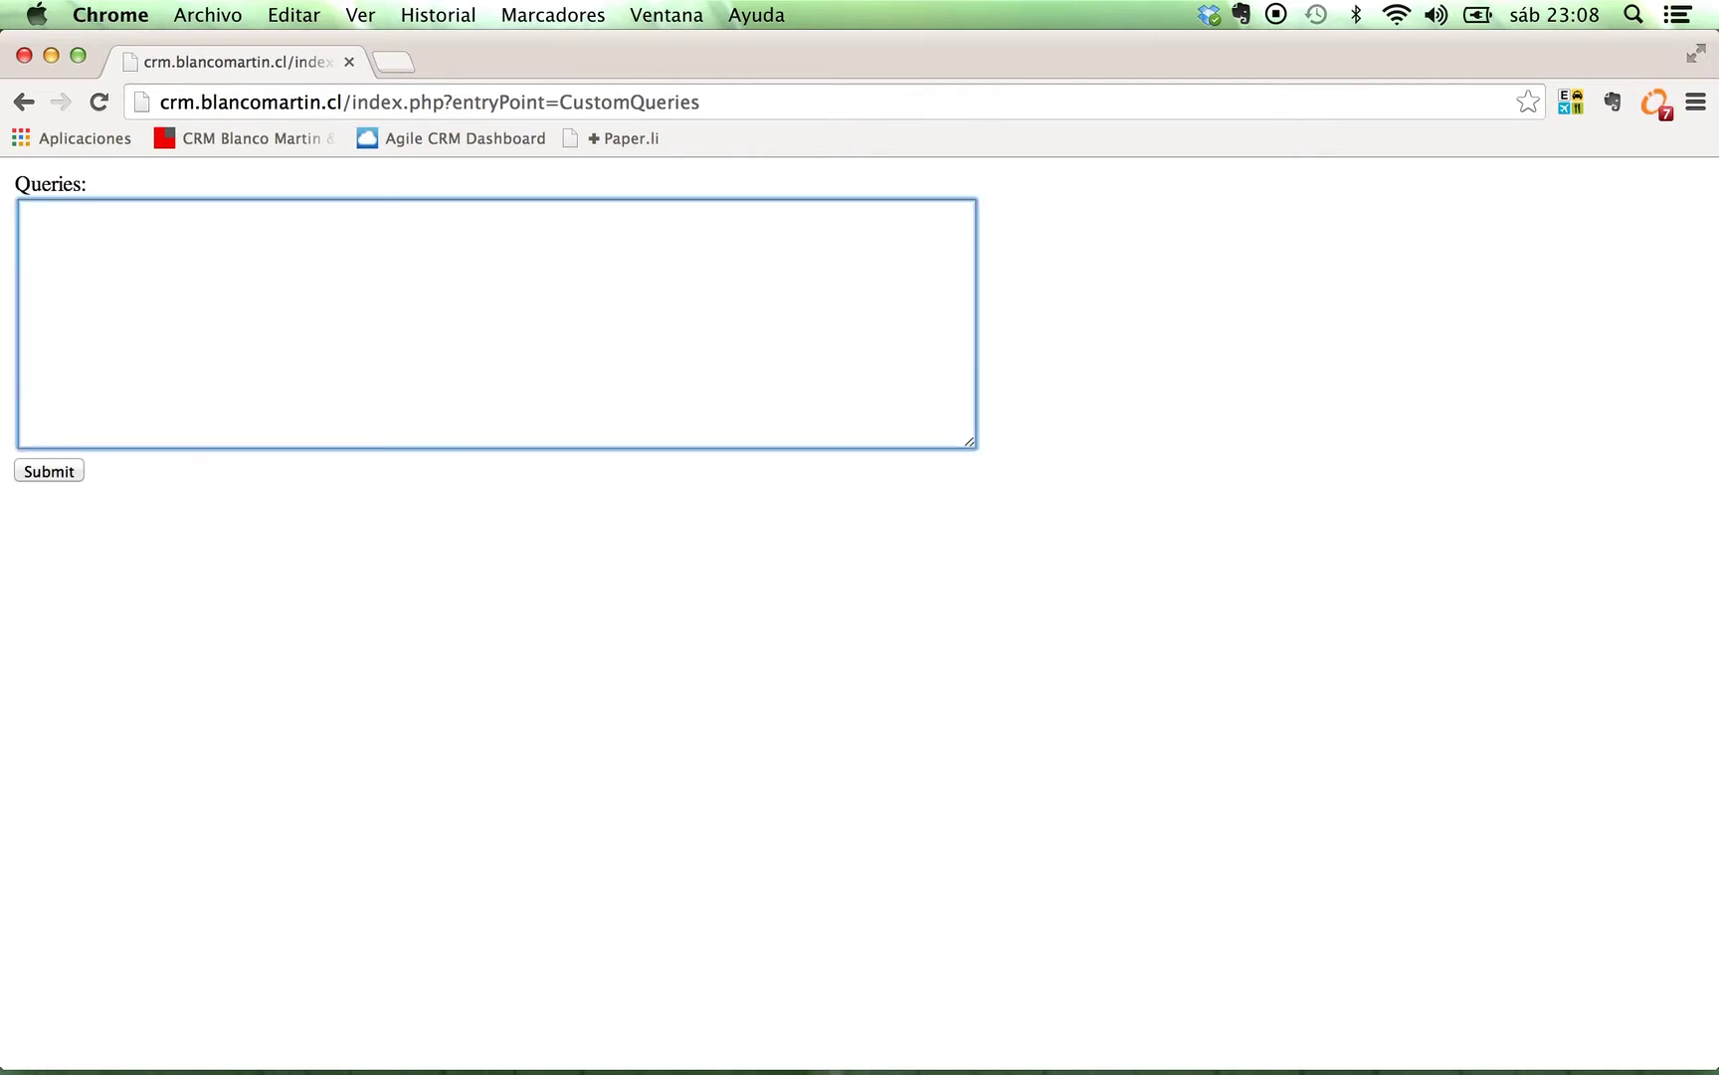
type("select id, first_name, phon")
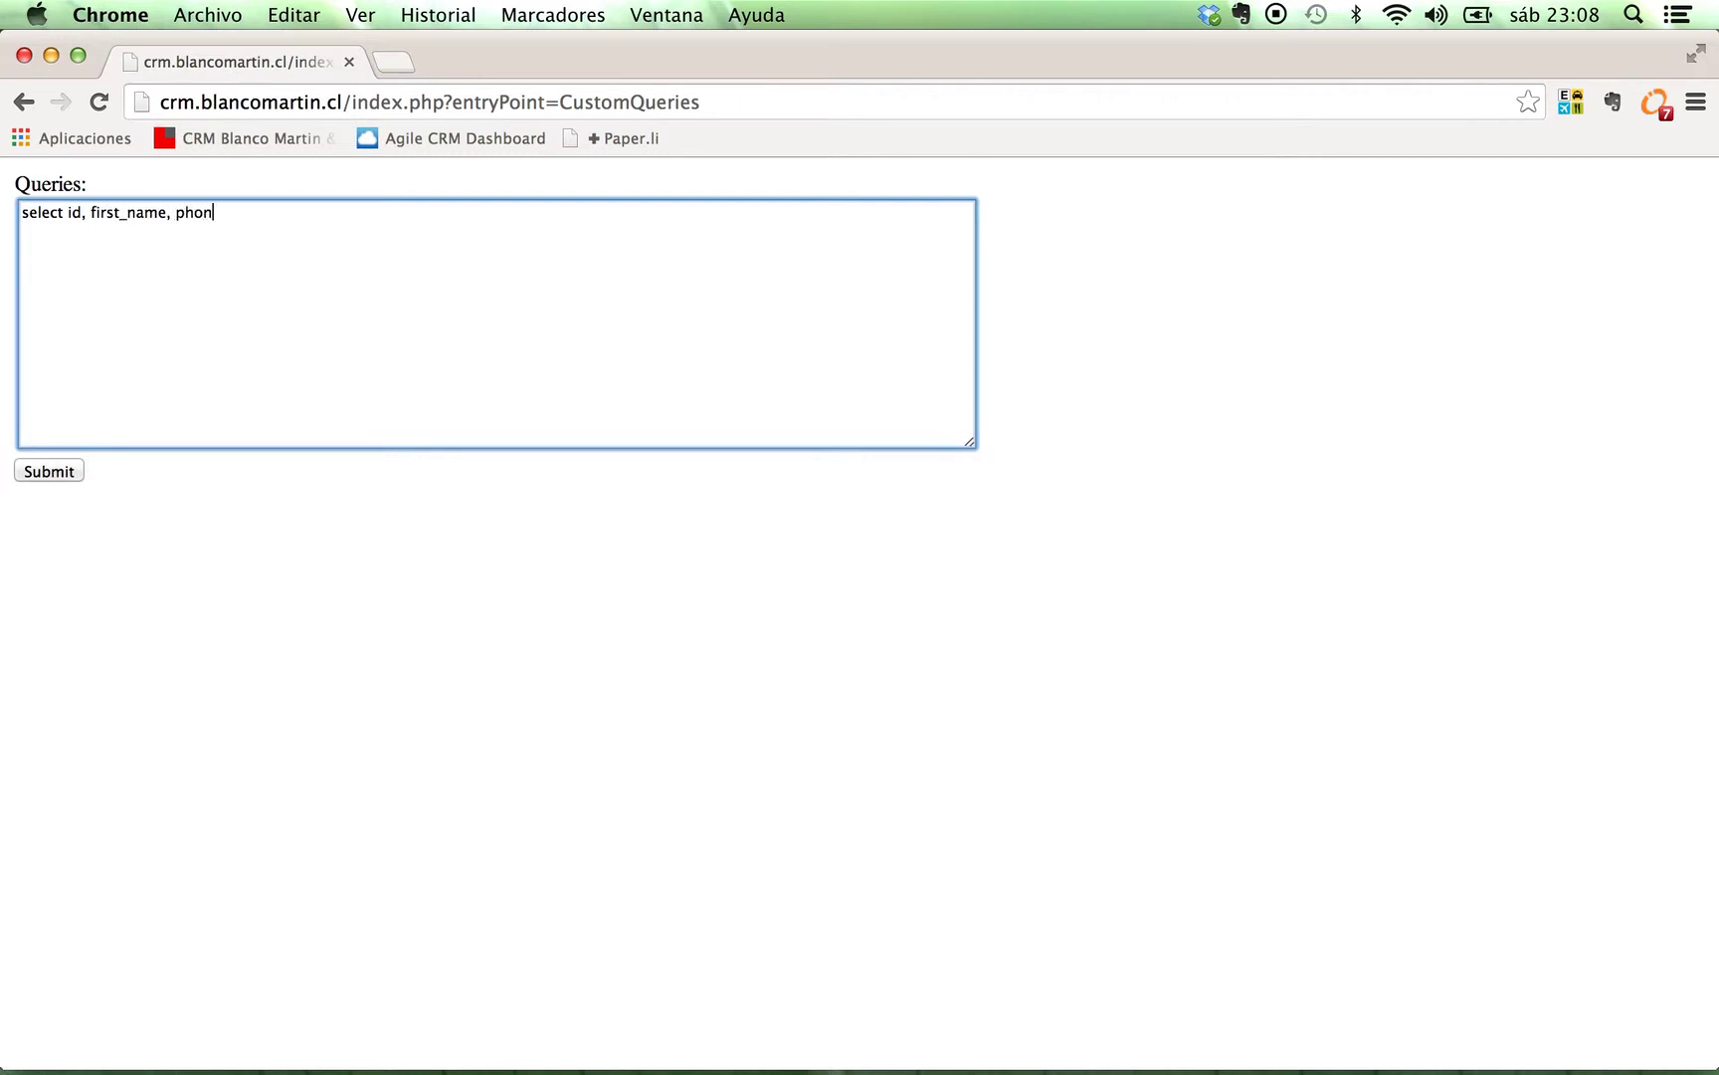
type("e_mobile, primary_address_")
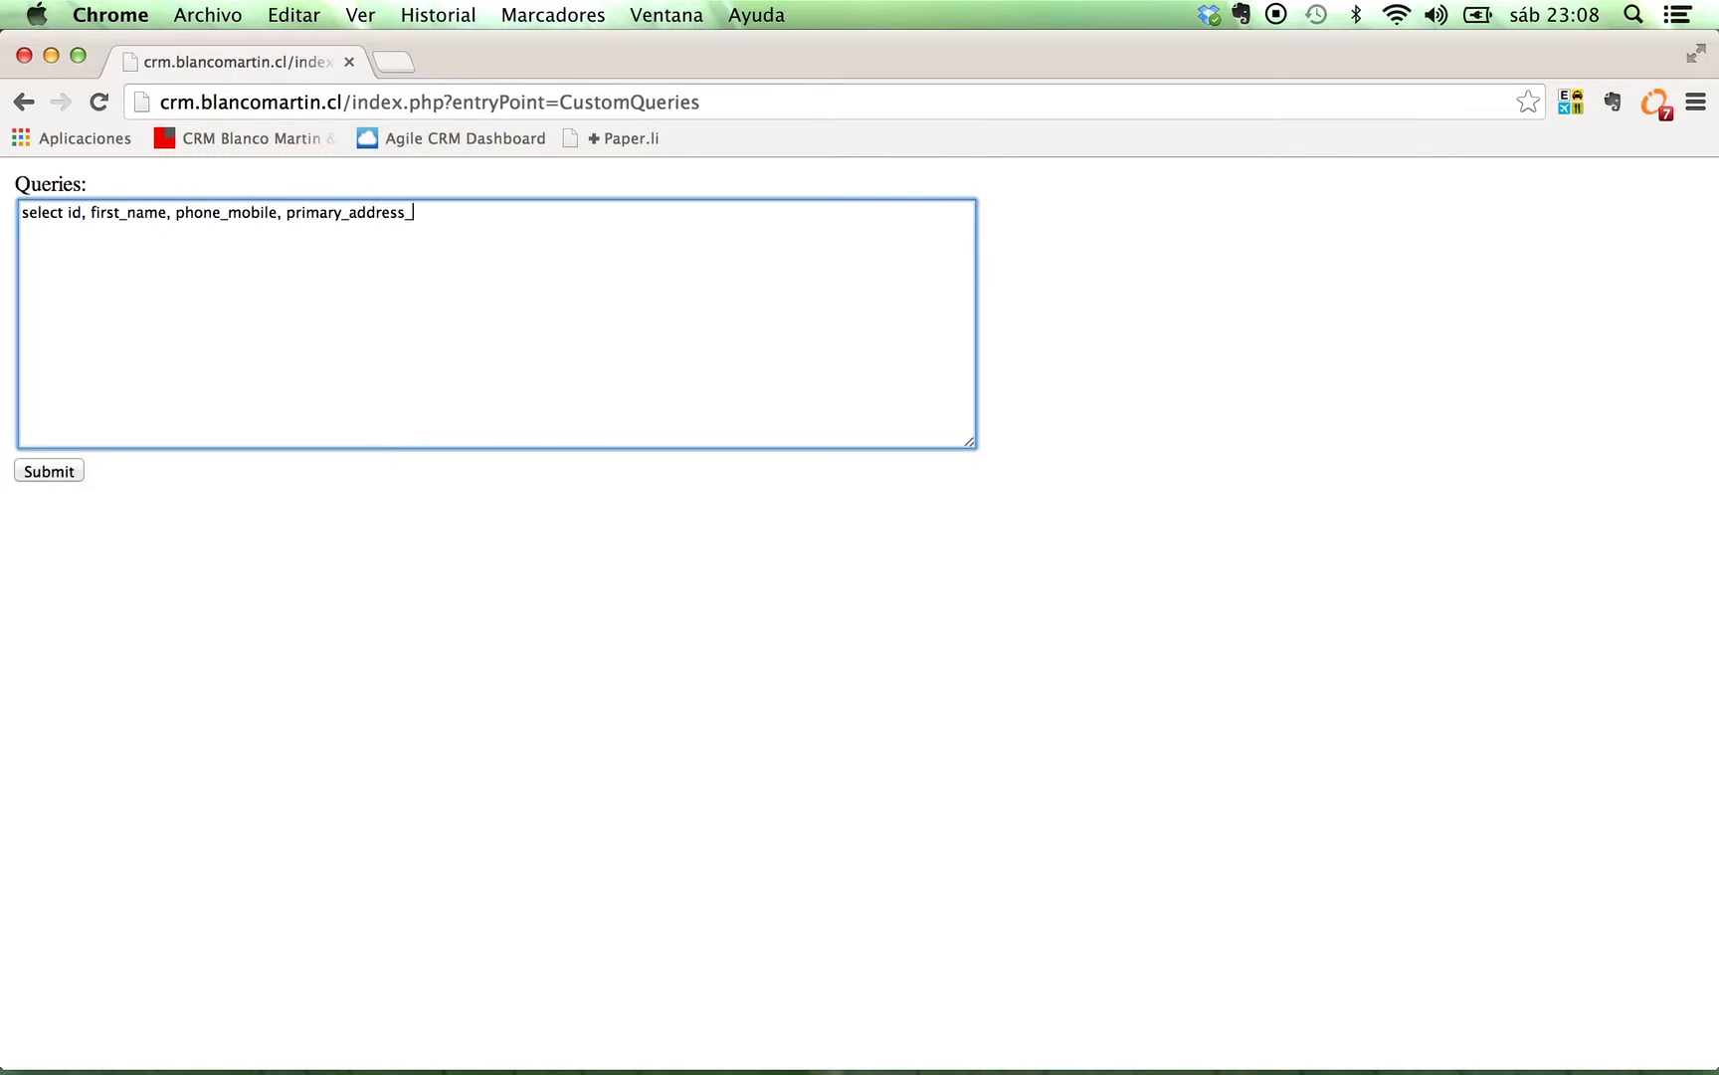
type("street, primary_address")
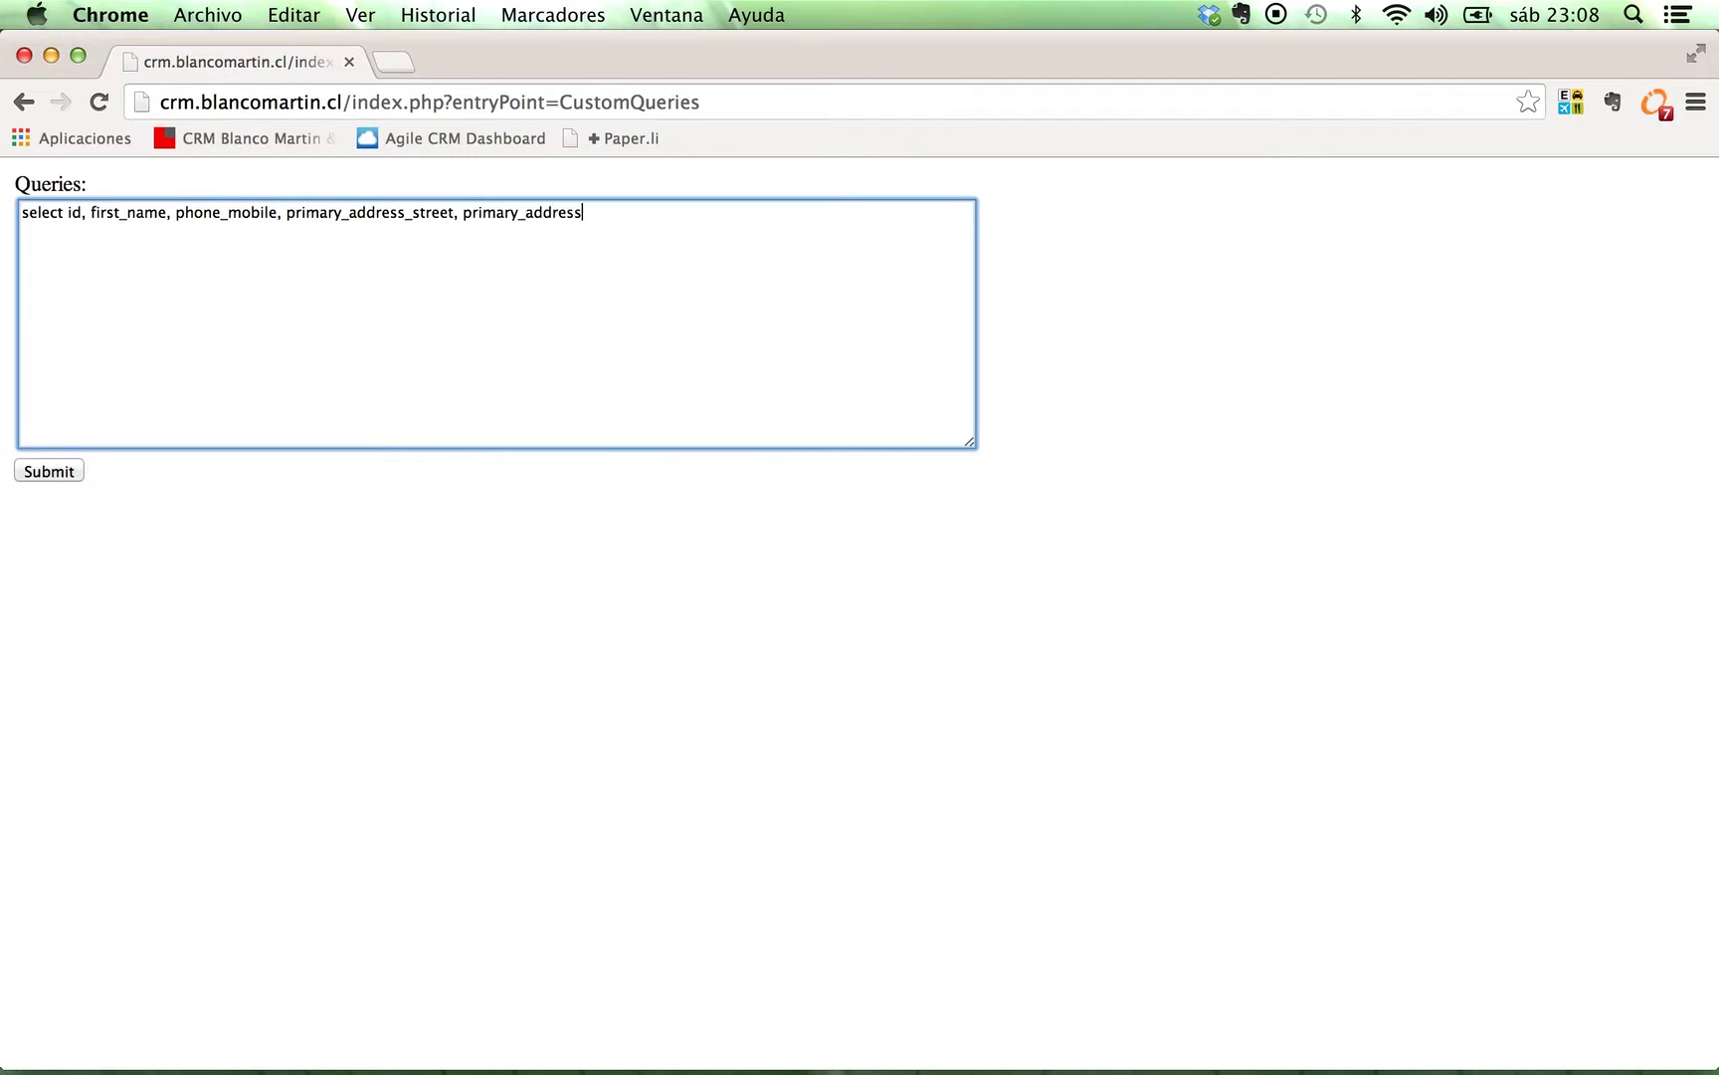
type("_city")
type(" wehter")
key("BackSpace")
key("BackSpace")
key("BackSpace")
key("BackSpace")
key("BackSpace")
type("here !deleted")
Step: Run the query, add 'from contacts' before the where clause, and rerun it
left_click(42, 469)
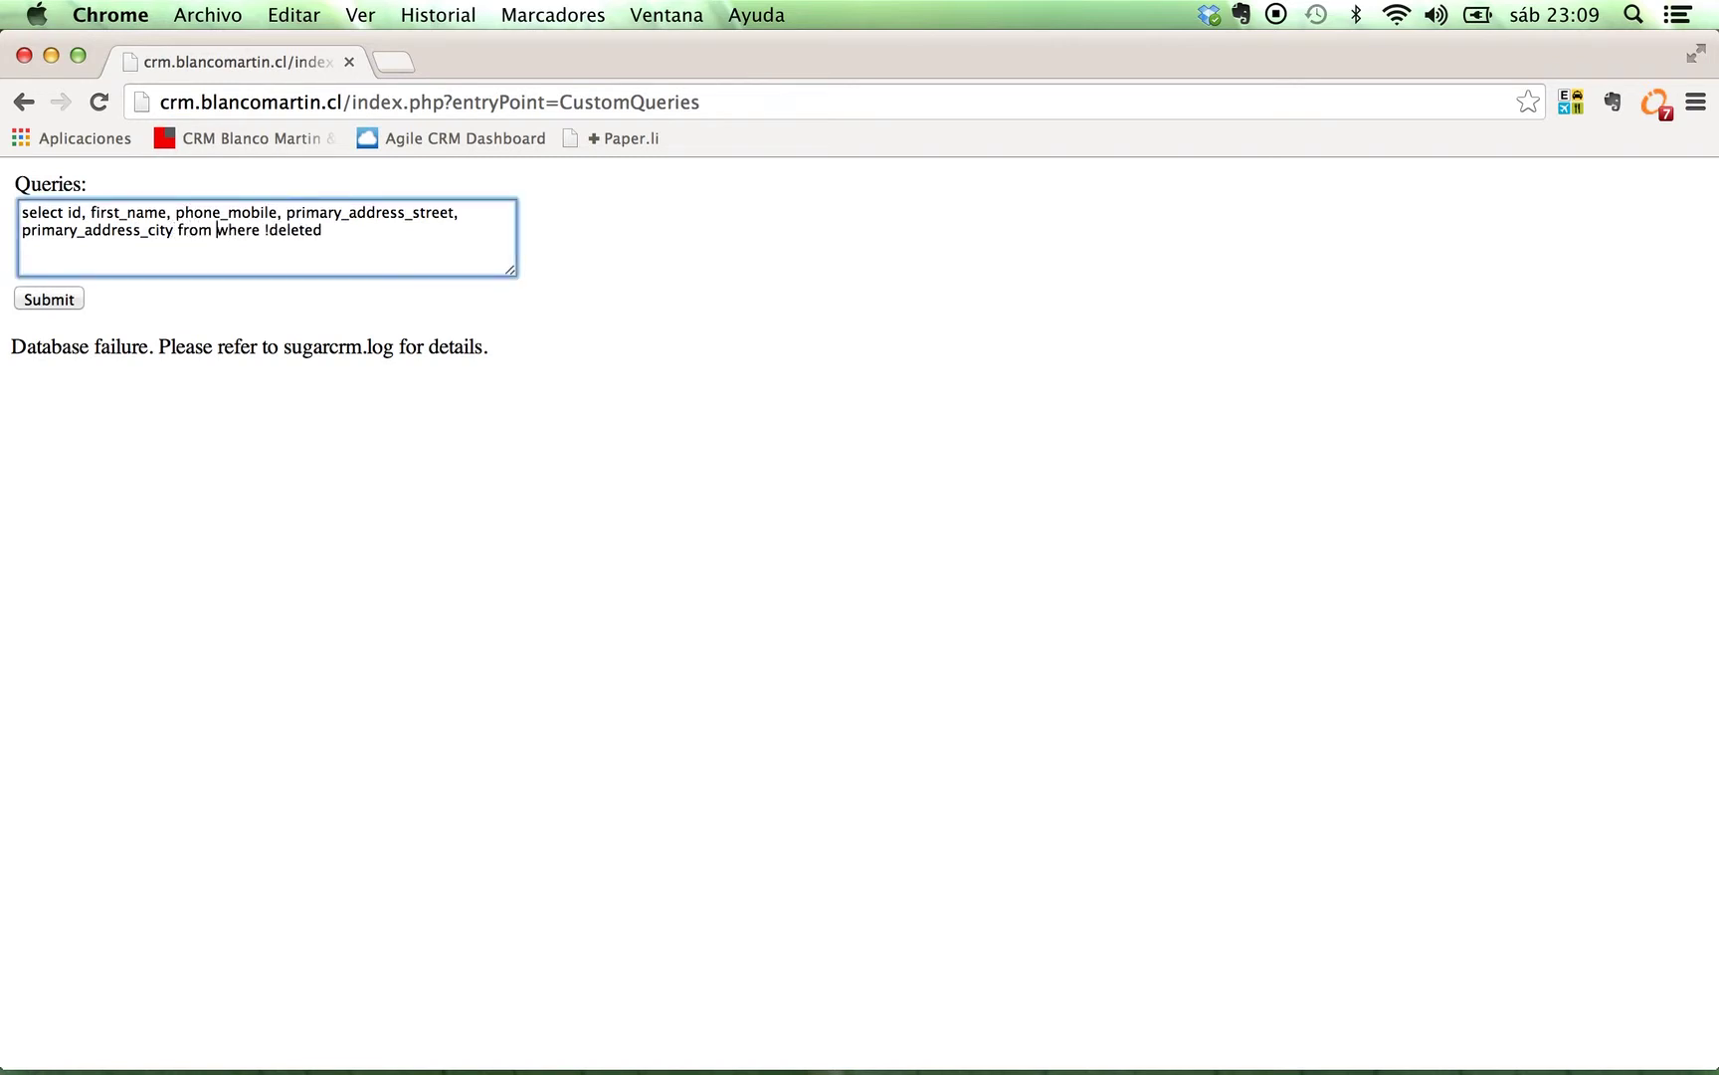
type("contacts")
left_click(48, 299)
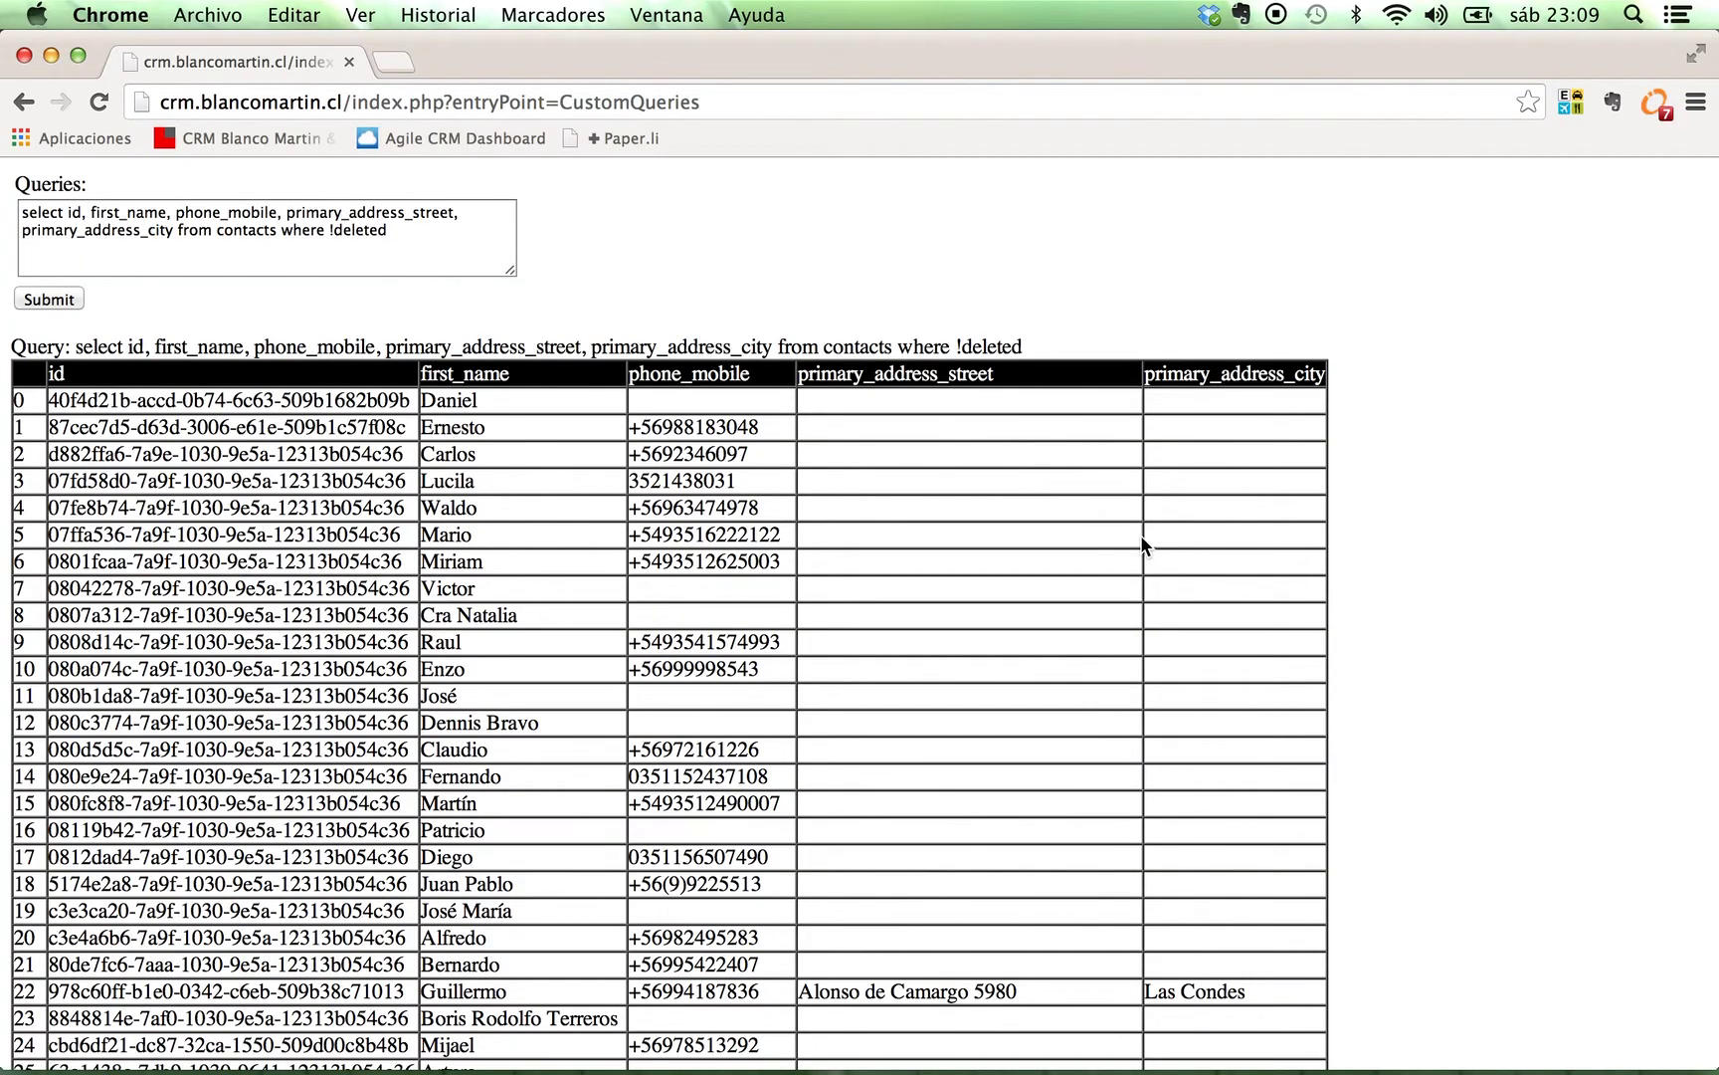
scroll(1140, 535, "down", 15)
scroll(1140, 534, "down", 20)
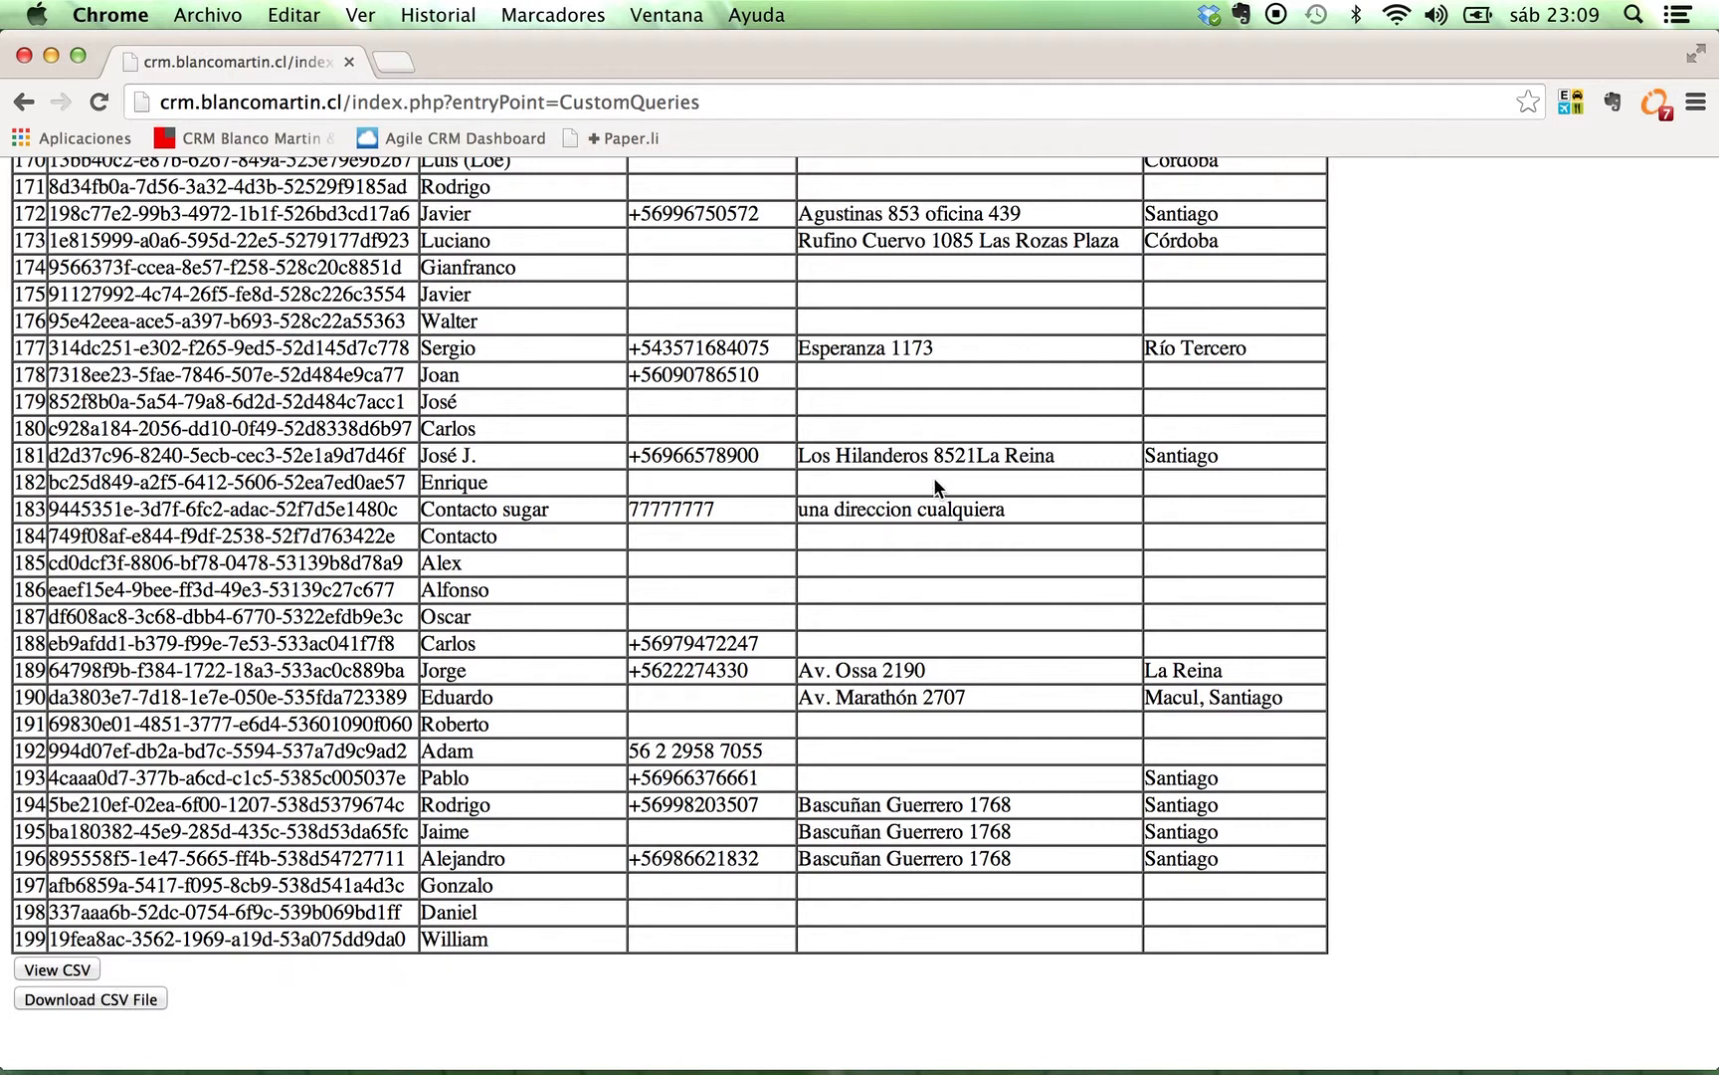
scroll(935, 486, "up", 15)
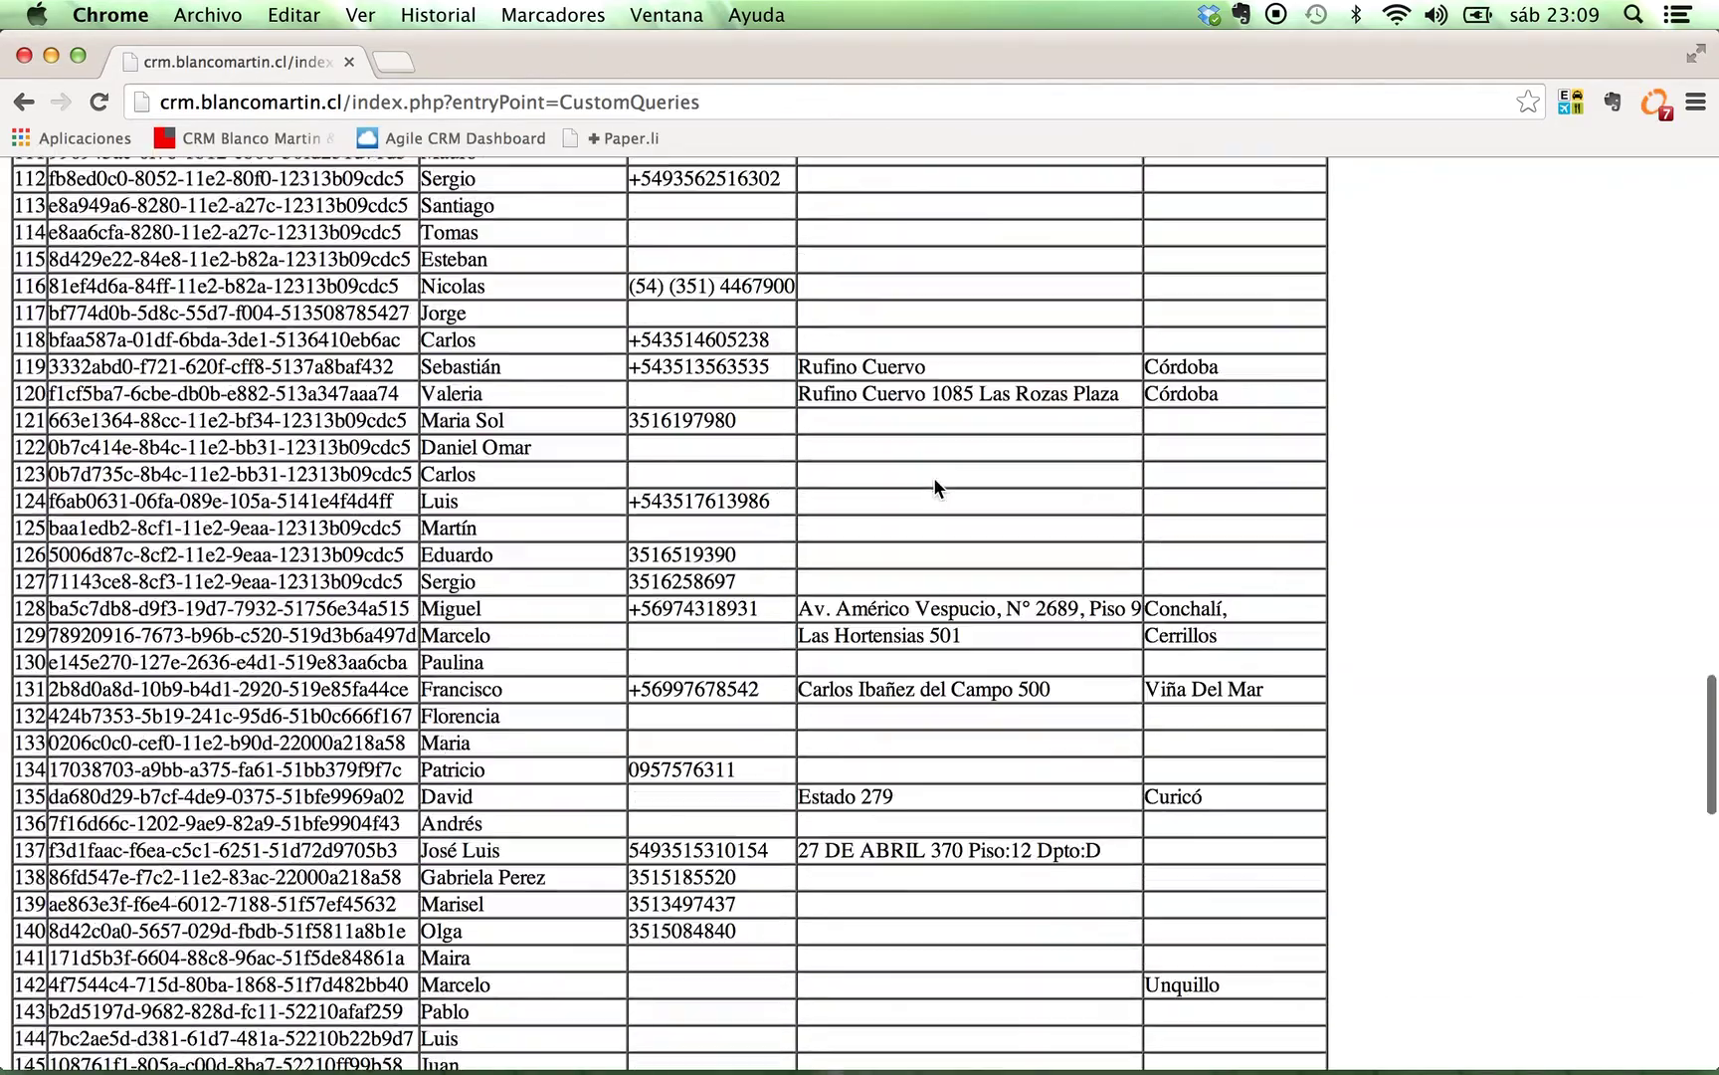
scroll(933, 476, "up", 20)
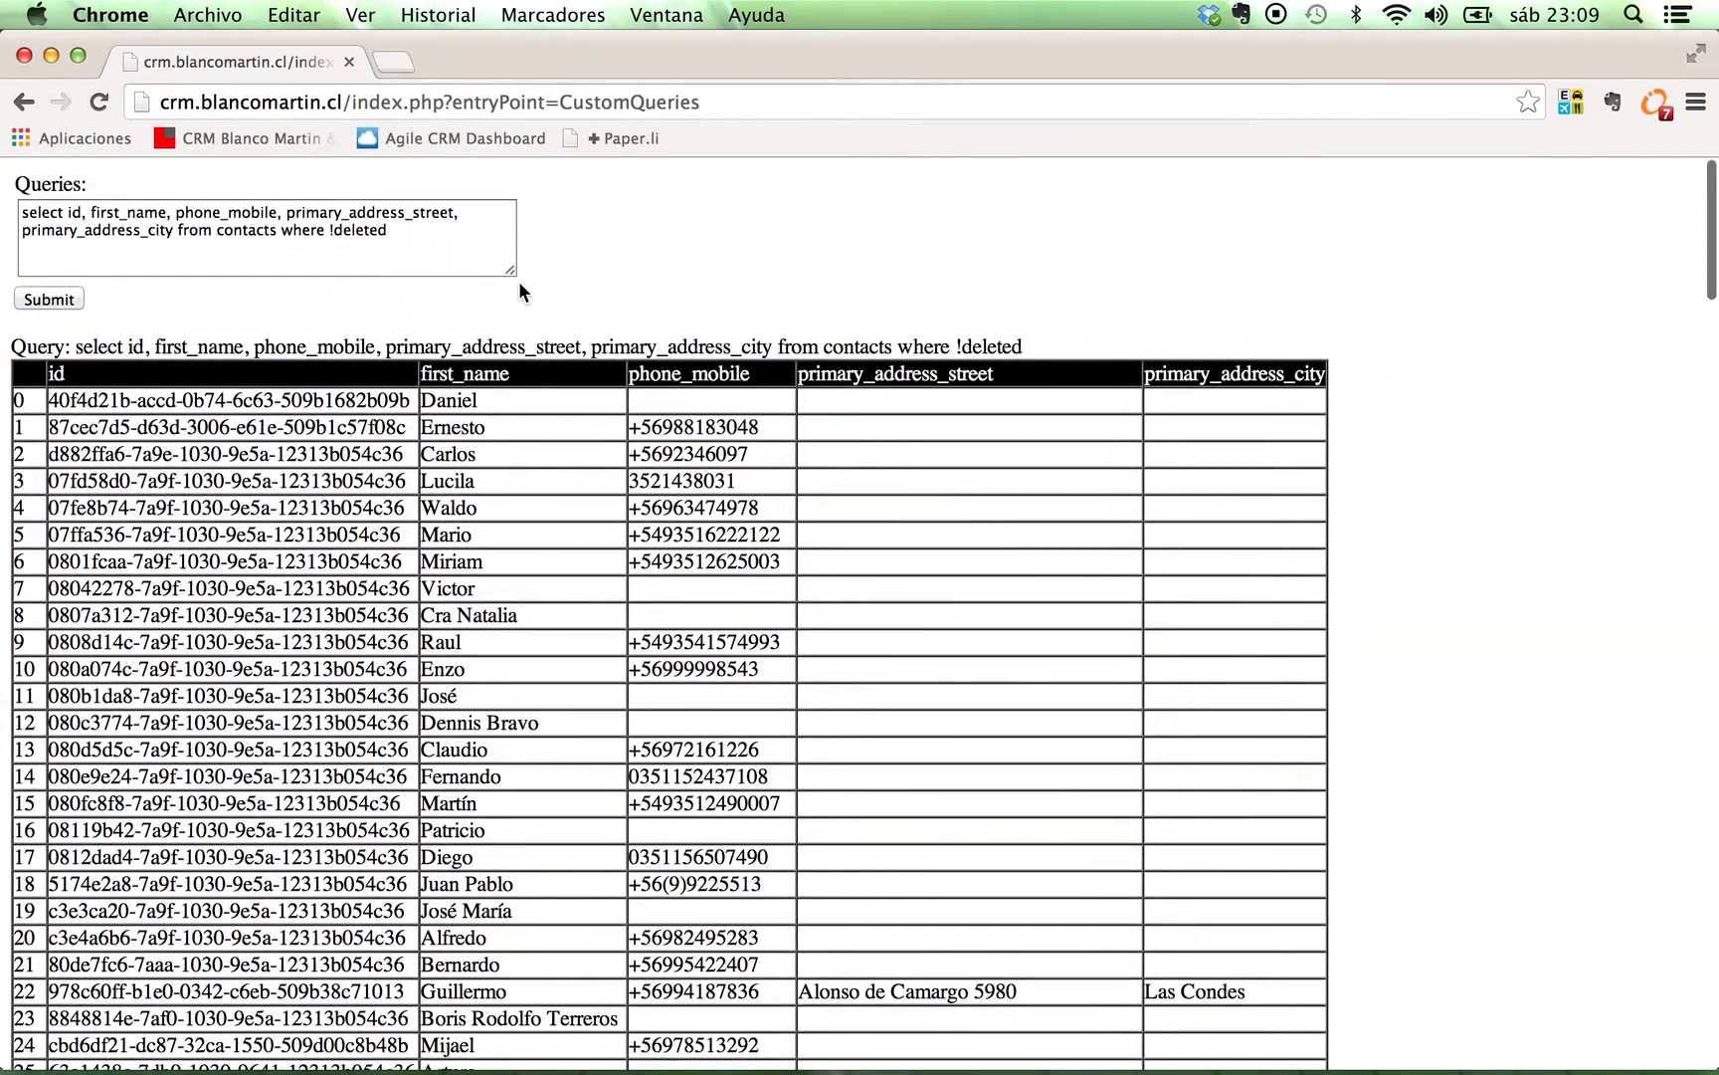
Step: Clear the old contacts query out of the Queries box
left_click(416, 244)
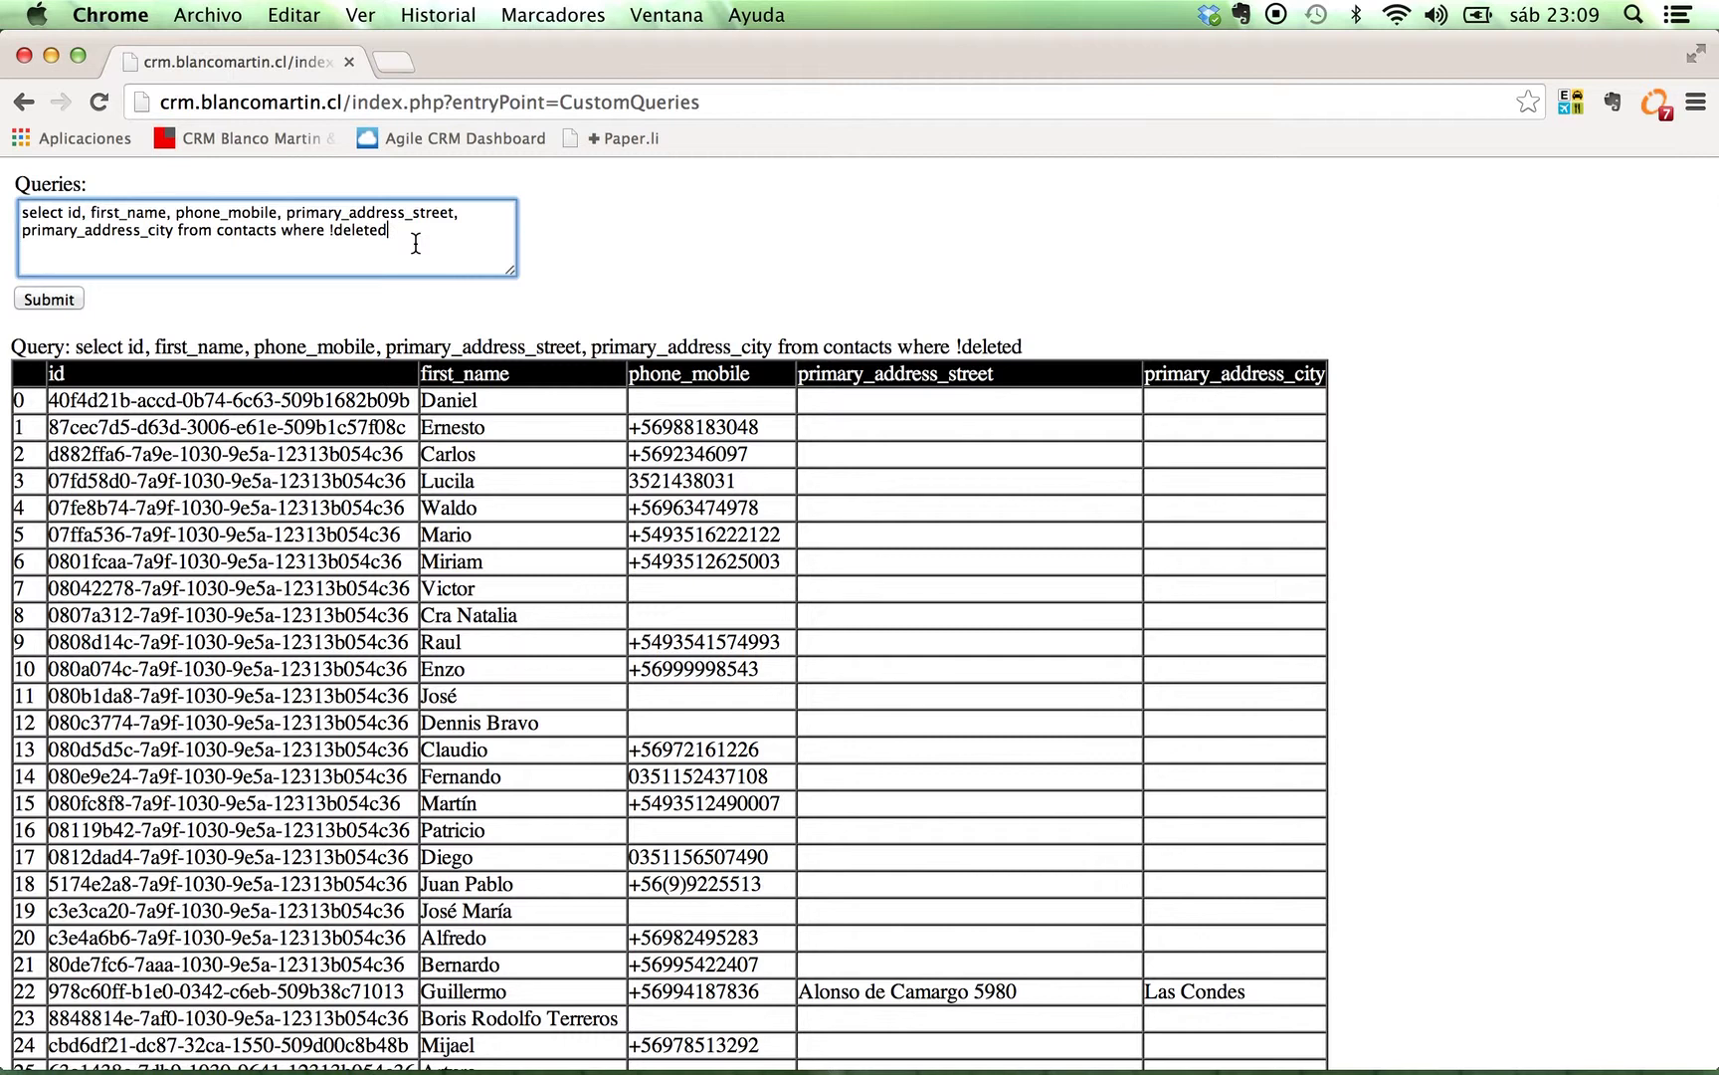
type(";")
left_click_drag(407, 233, 3, 206)
key("BackSpace")
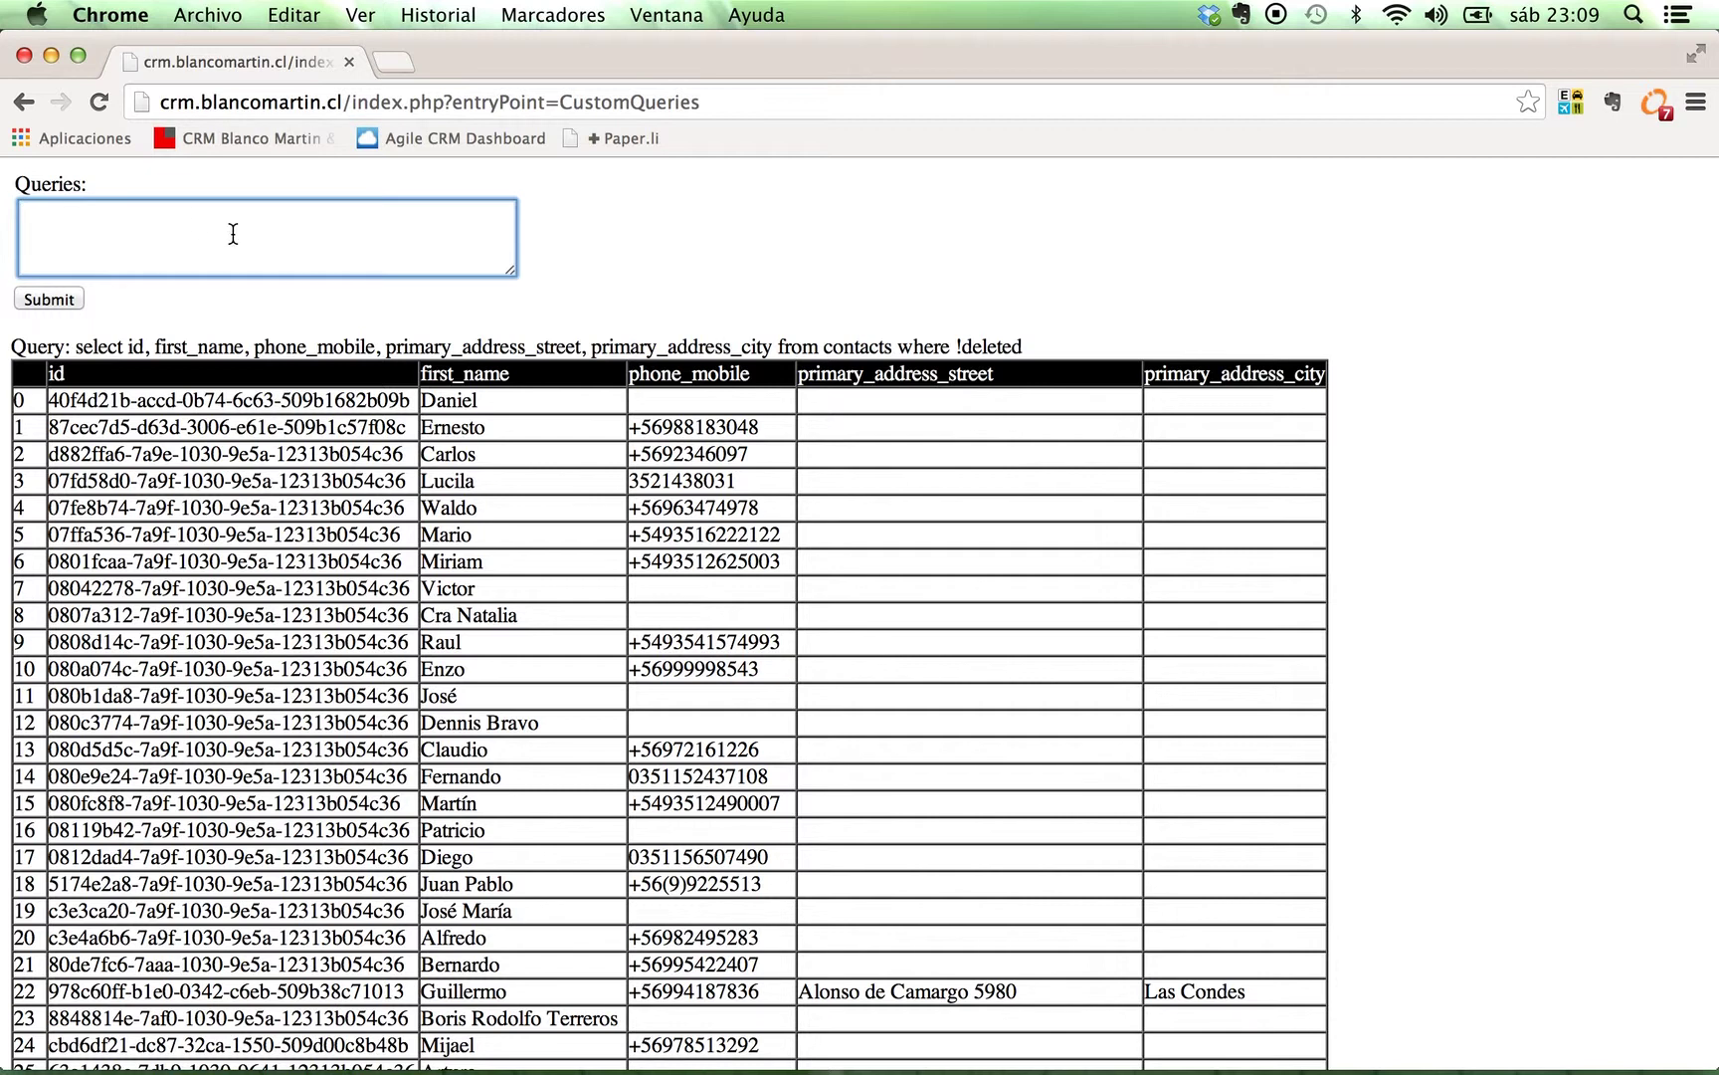
Step: Type 'select a.name, c.first_name, c.last_name, a.phone_office from accounts a left join accounts_contacts'
type("sle")
key("BackSpace")
key("BackSpace")
type("elect a.name, c.first_")
key("BackSpace")
key("BackSpace")
key("BackSpace")
type("st_name, ")
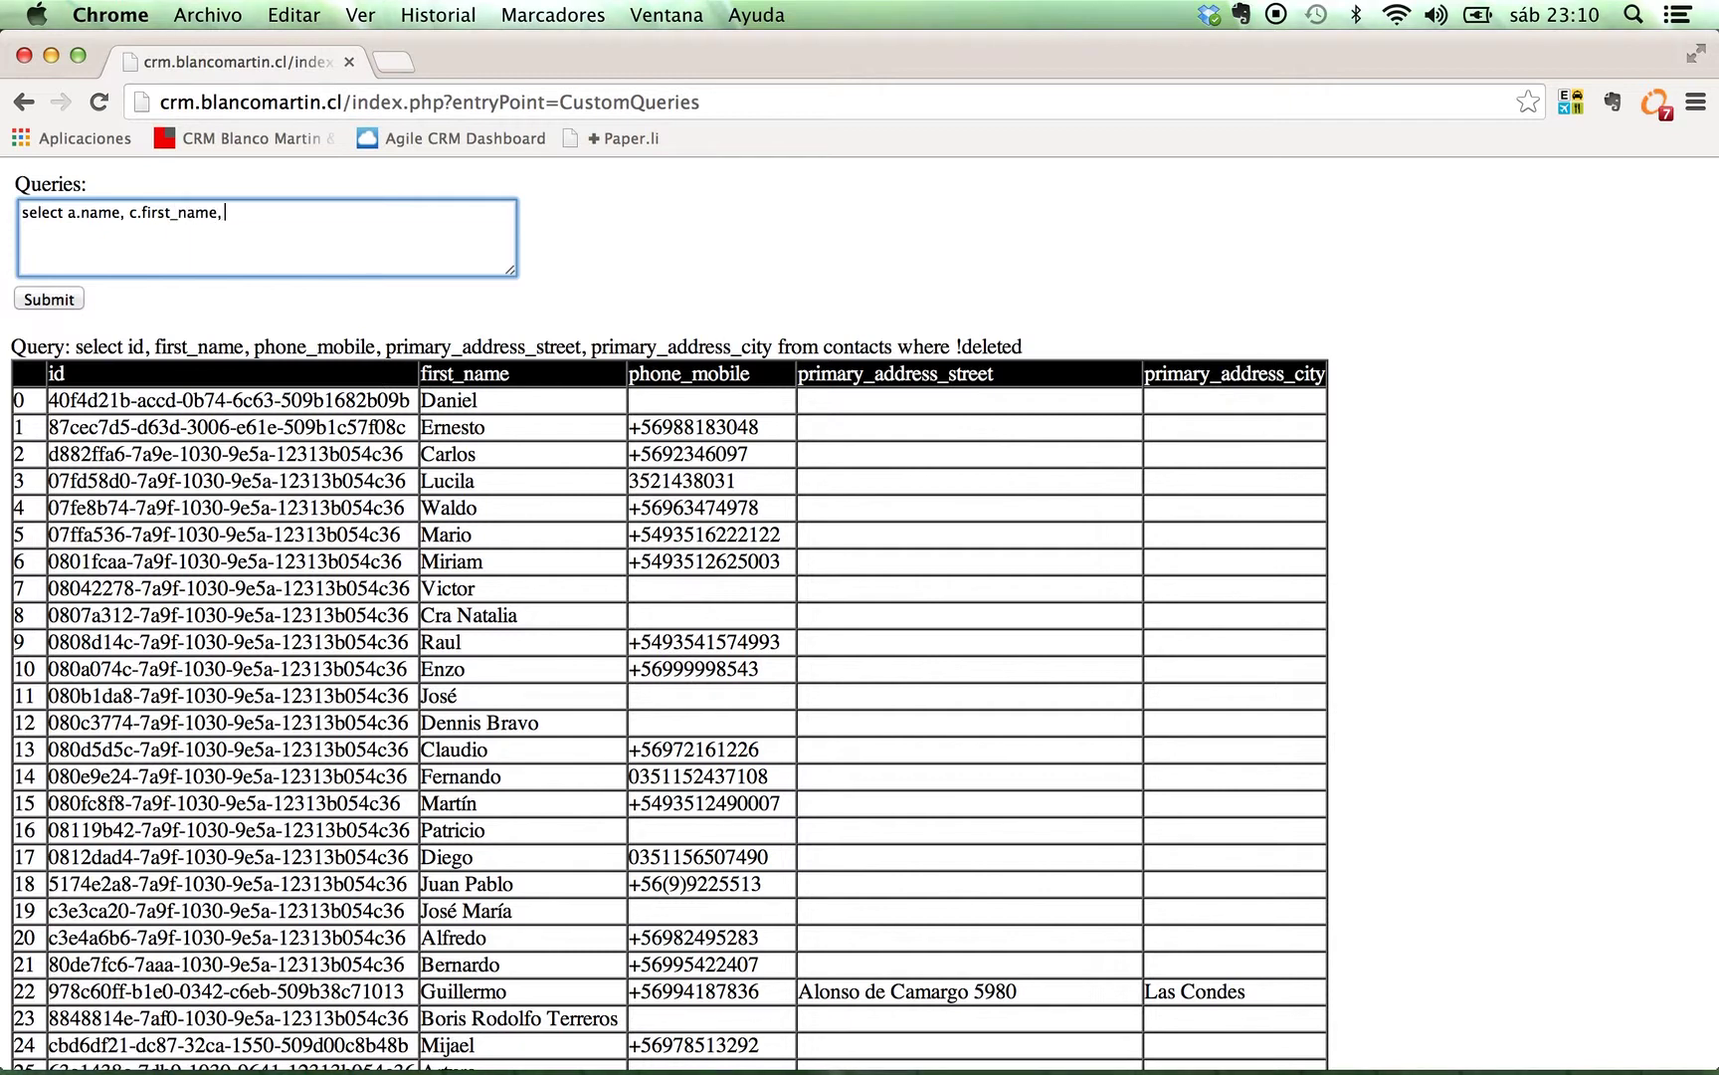
type("c.last")
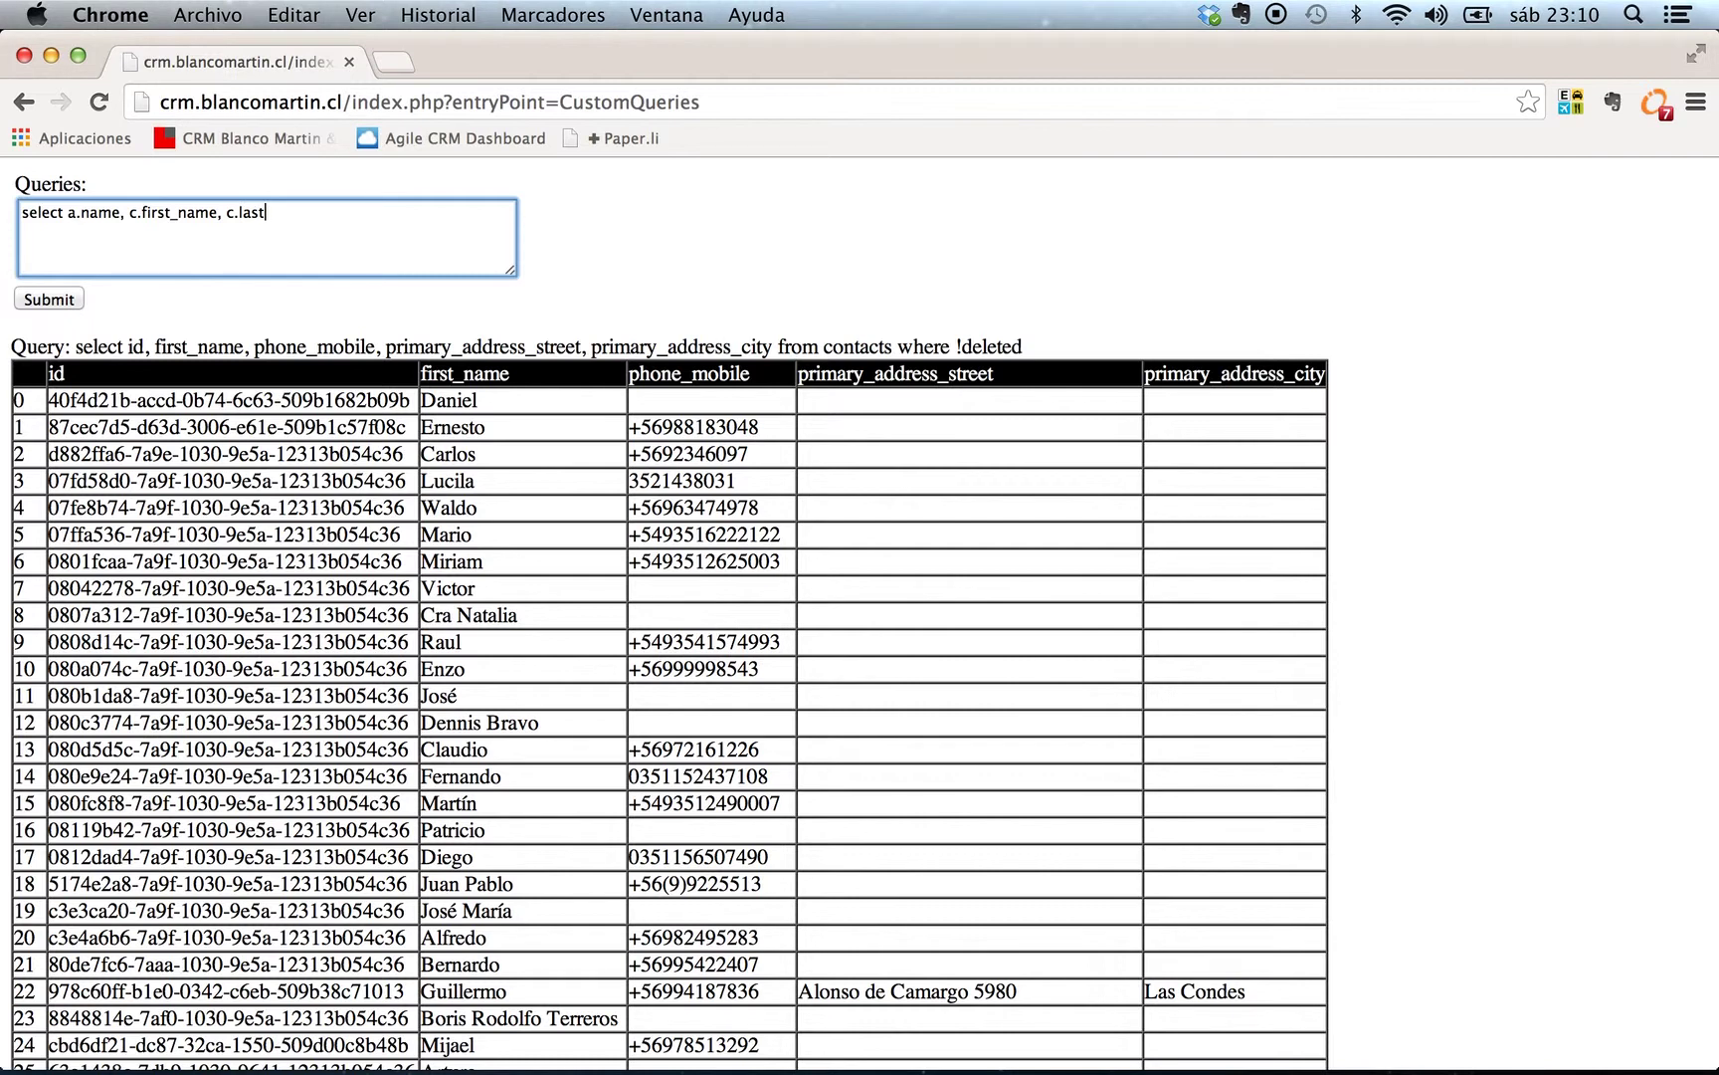
type("_name, a.phone_office from ")
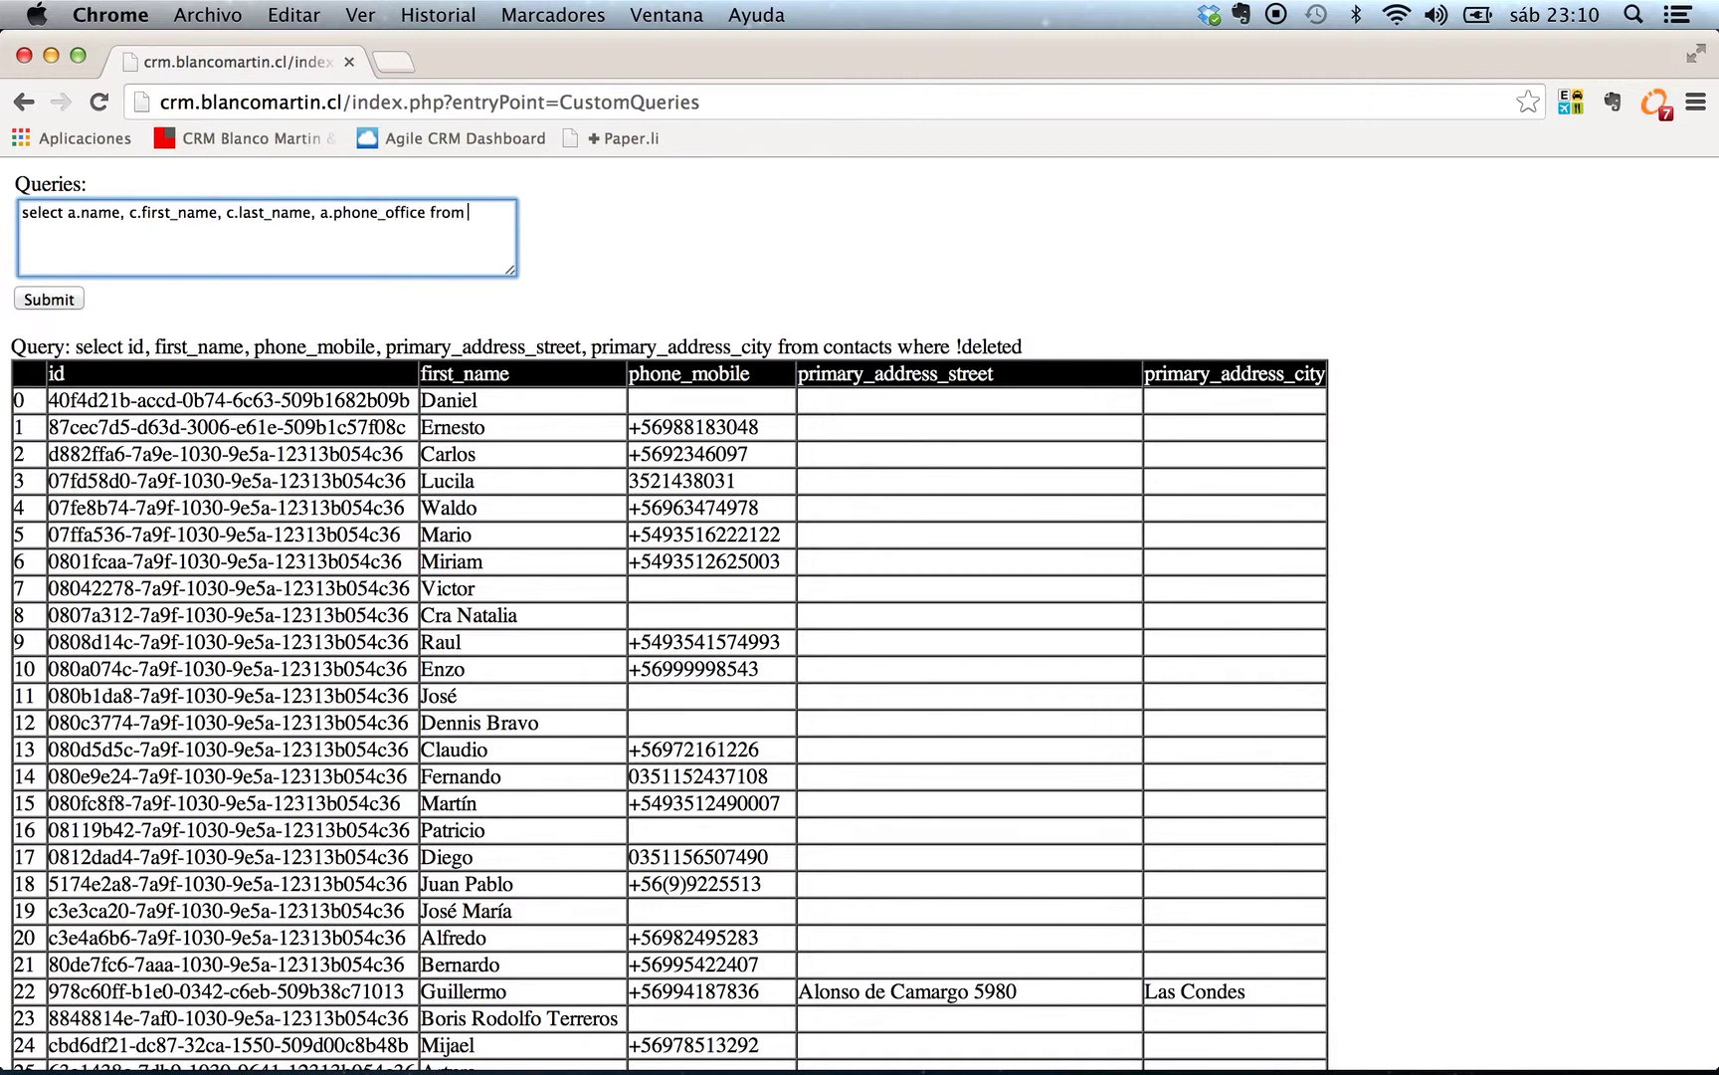
type("accoutn")
key("BackSpace")
key("BackSpace")
type("nts a left join account")
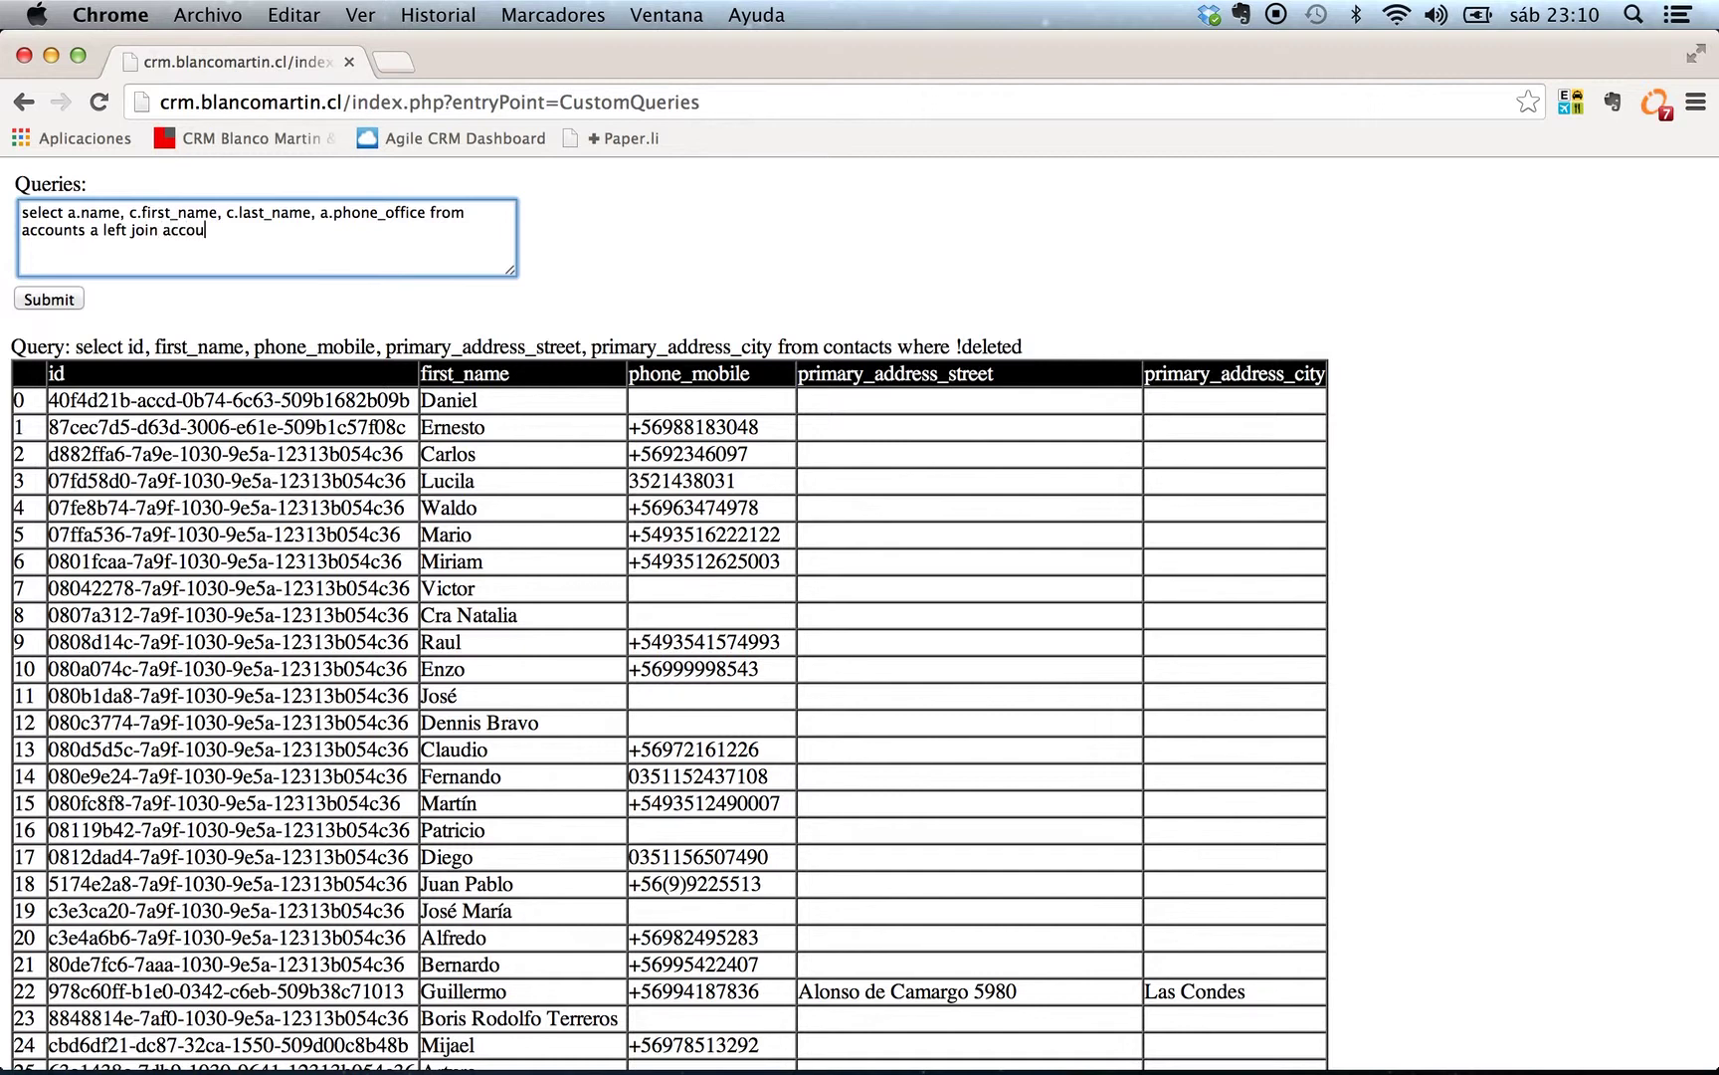
type("s_contacts")
Step: Enlarge the query box, then add the join 'ac on a.id = ac.account_id join contacts c on c.id = ac.contact_id', ordered by a.name, a.date_entered
left_click_drag(509, 269, 1126, 462)
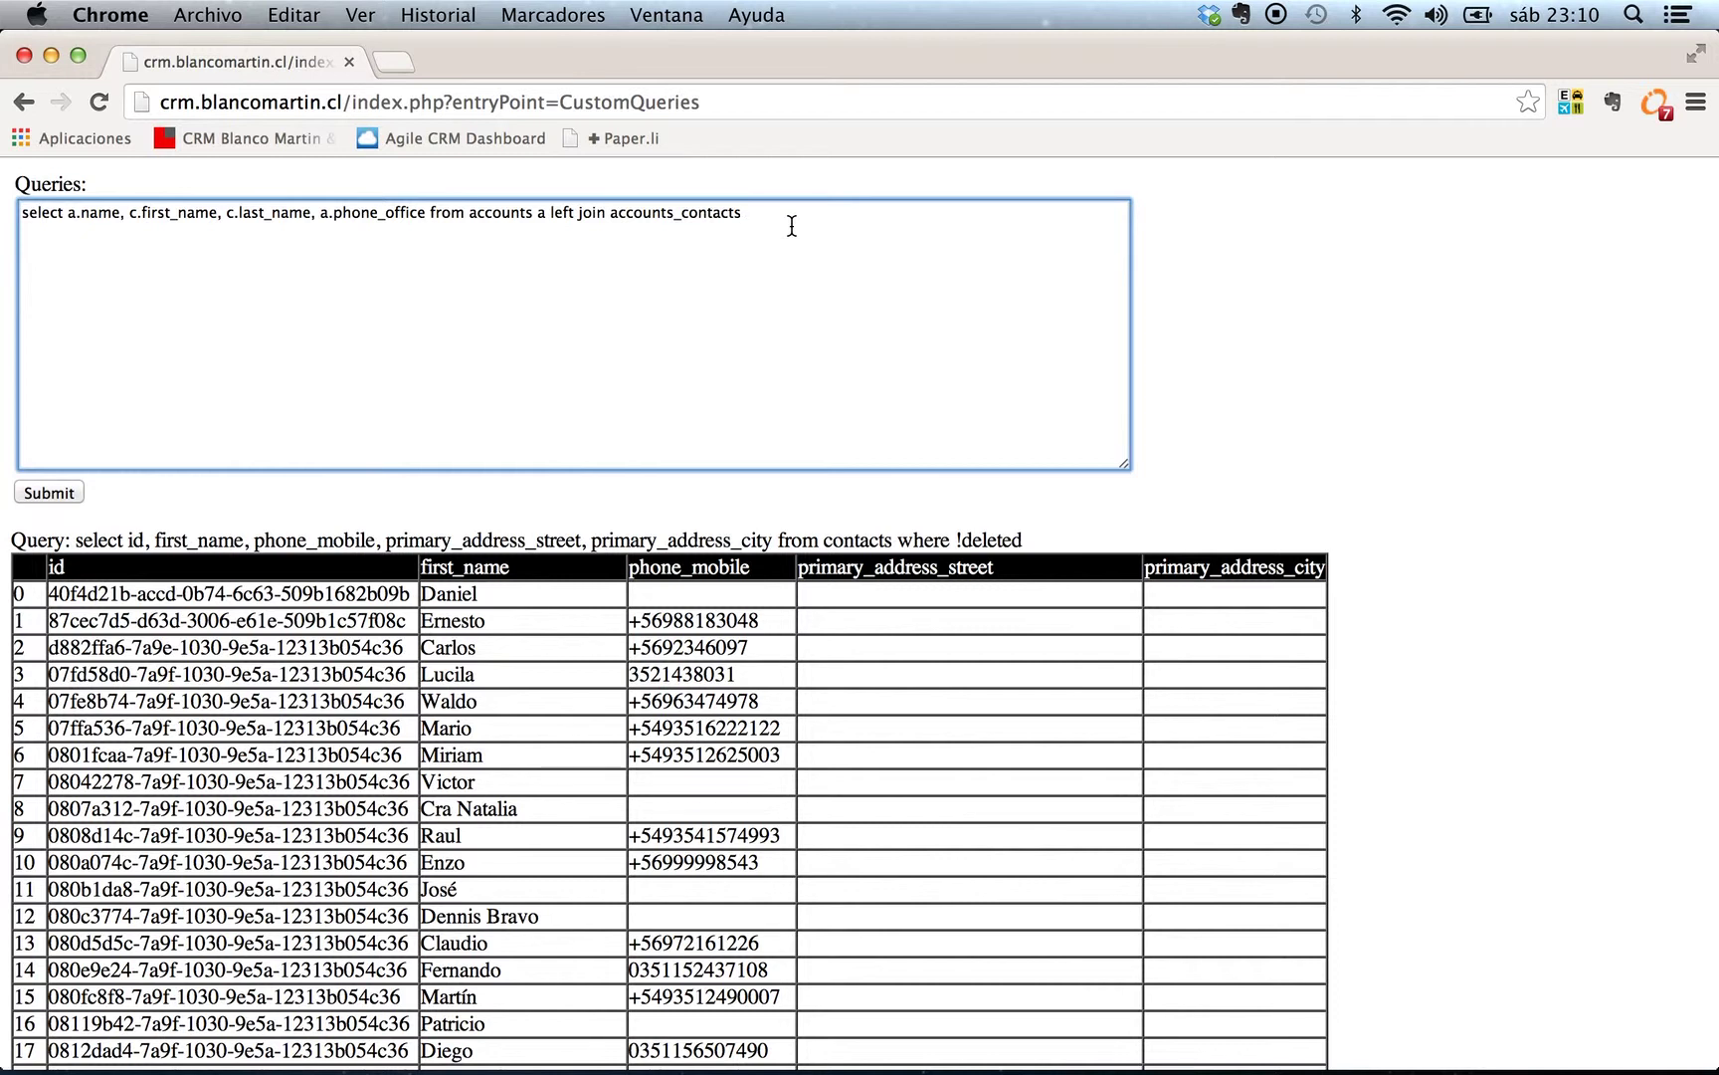
type("ac")
type(" on a")
type(",")
type(".id ")
type("= ac.a")
type("ccount_i")
type("d")
left_click_drag(611, 212, 738, 216)
left_click(612, 214)
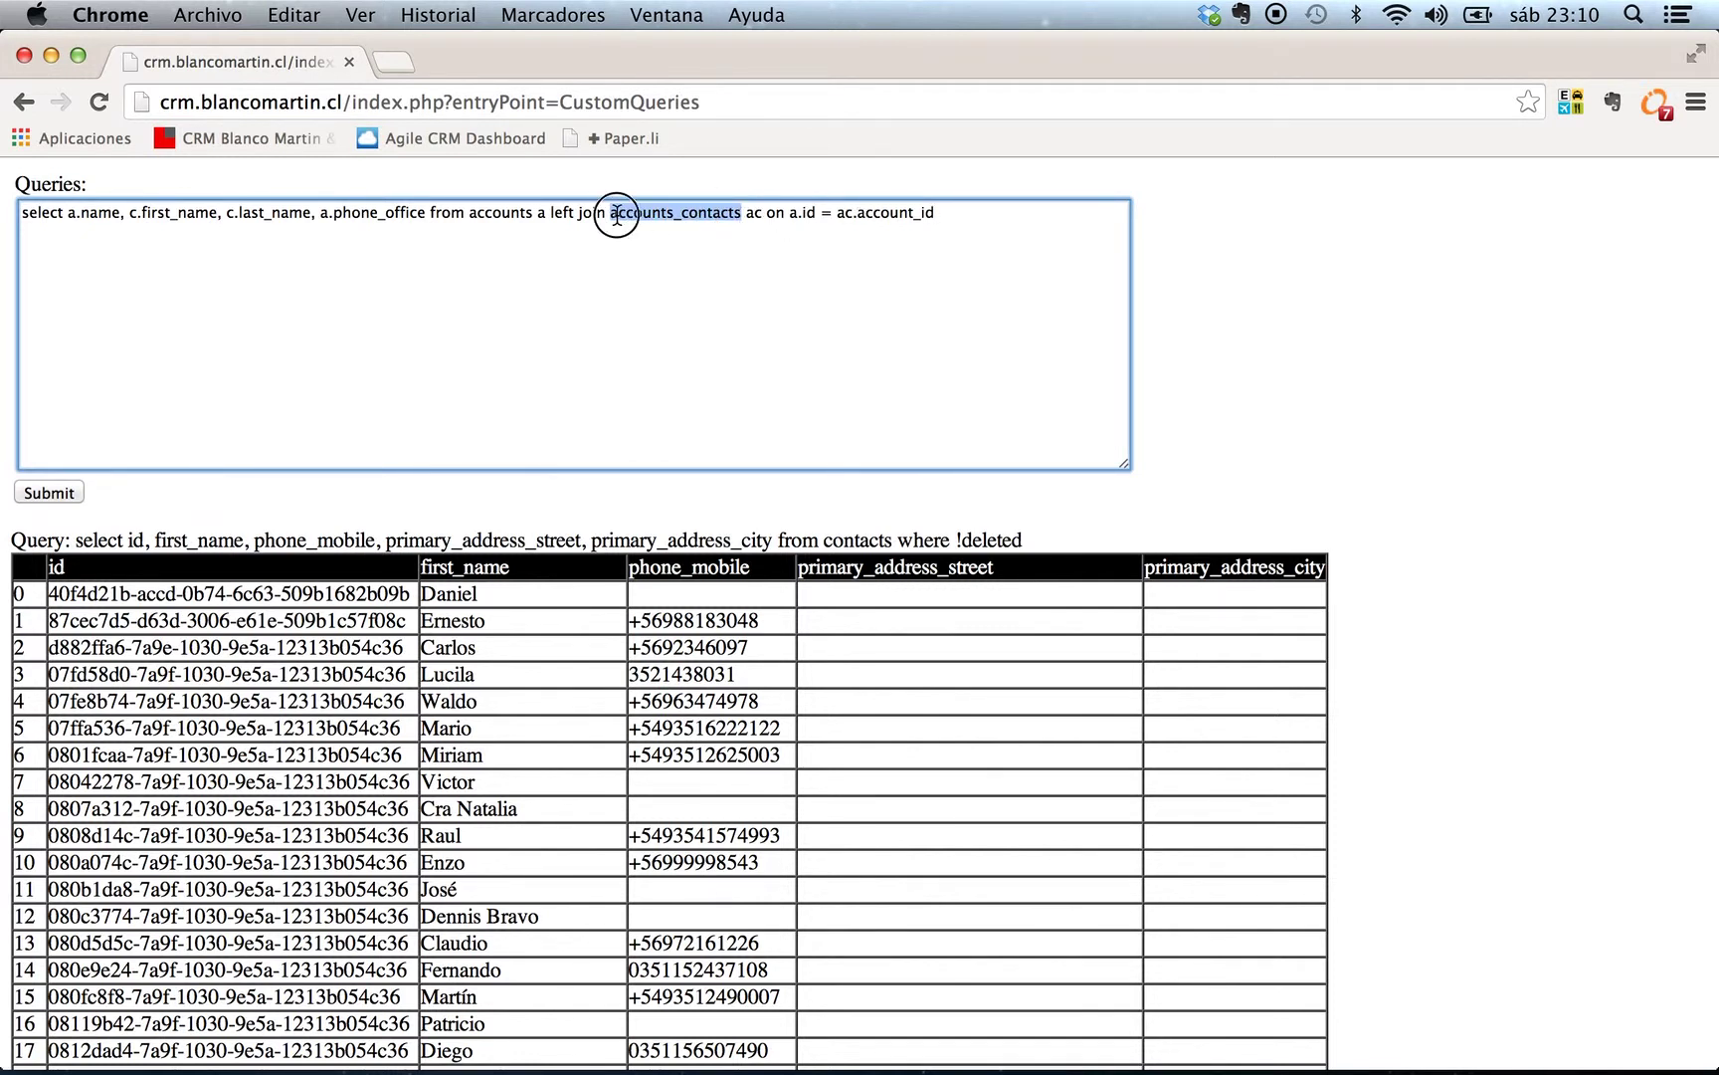
left_click_drag(612, 214, 741, 213)
left_click(959, 211)
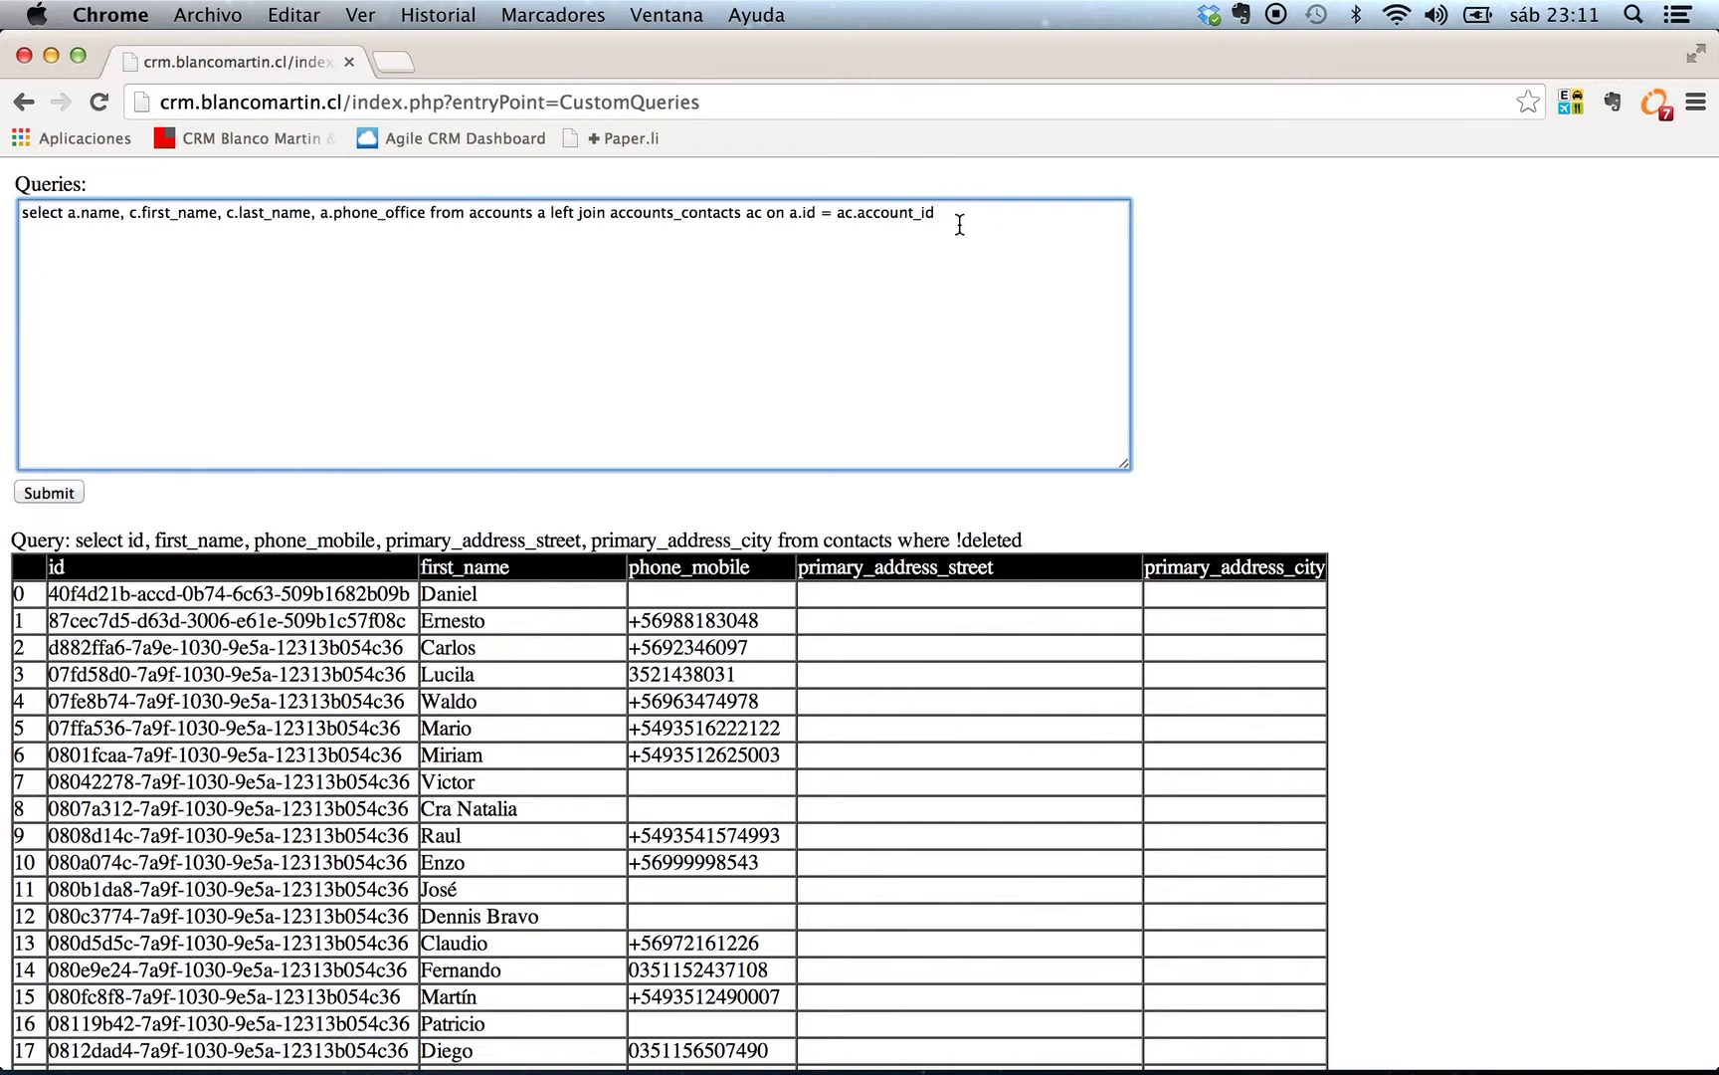
type("join contacts c on c.id = ac.contact_id")
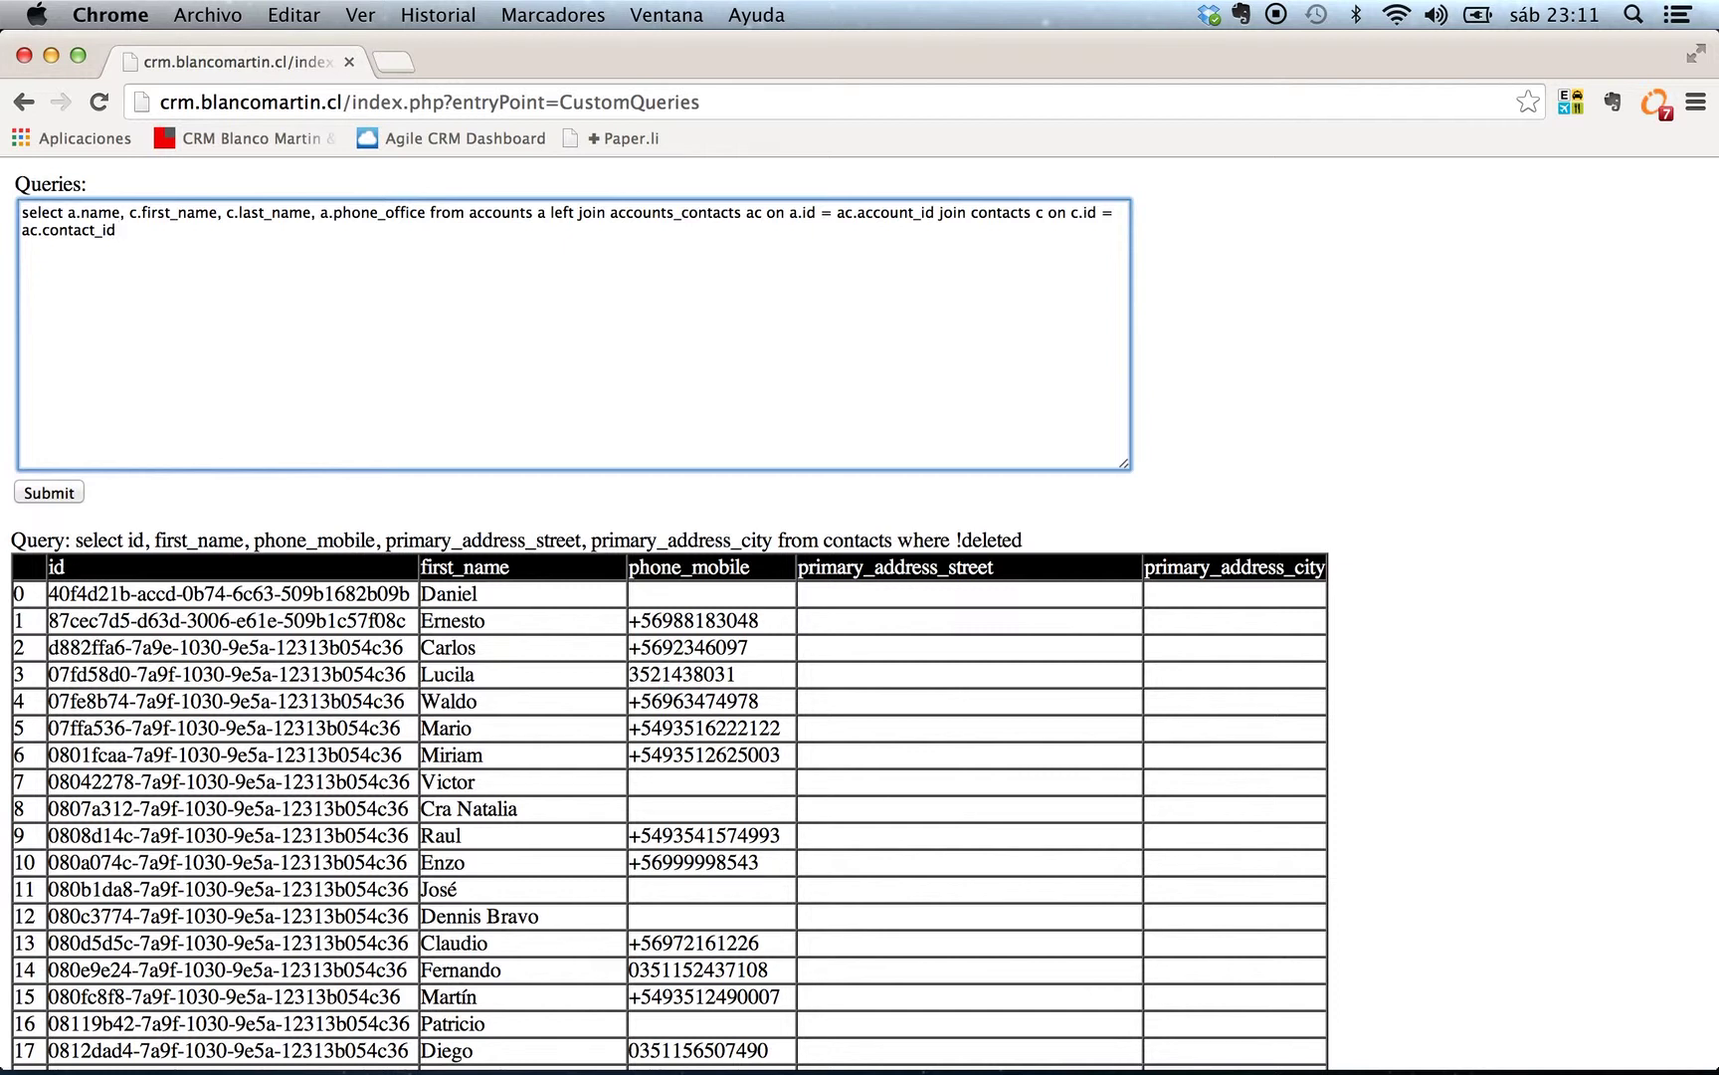
type(" order by a.name, a.date_enter")
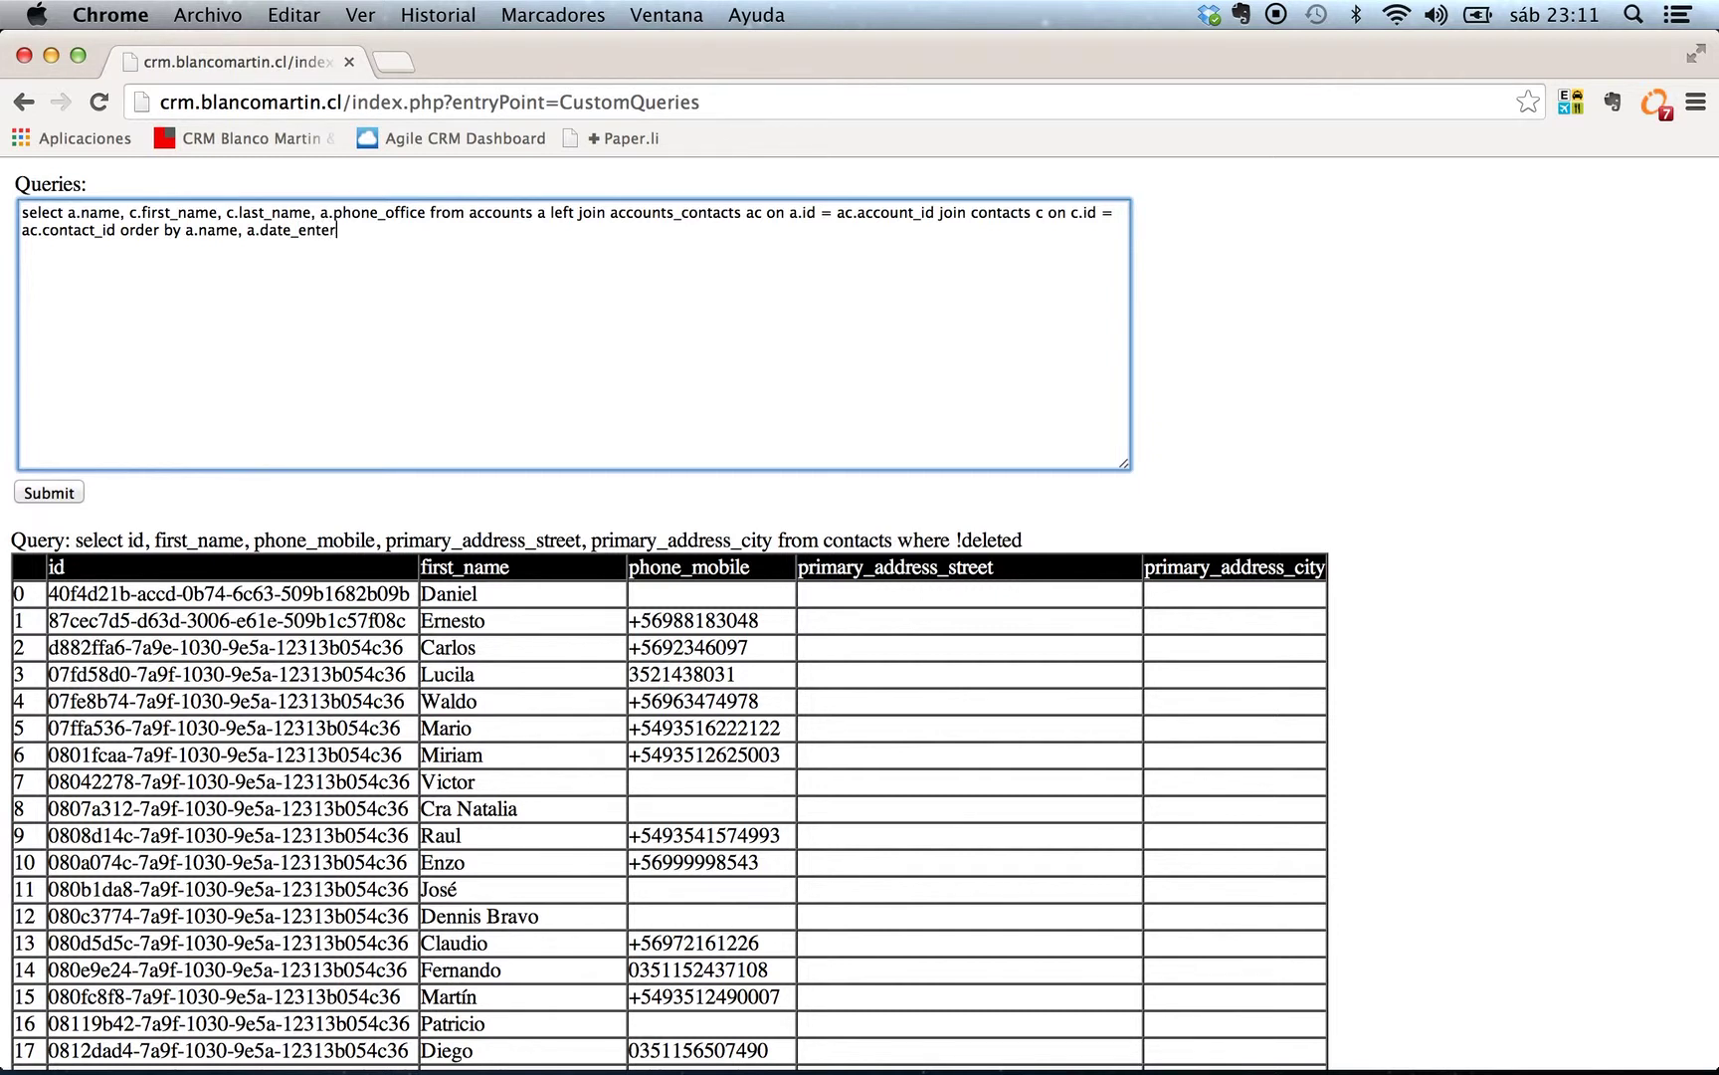
type("ed desck")
Step: Insert 'where !a.deleted and !c.deleted' before the order by clause
left_click(121, 231)
type("where ")
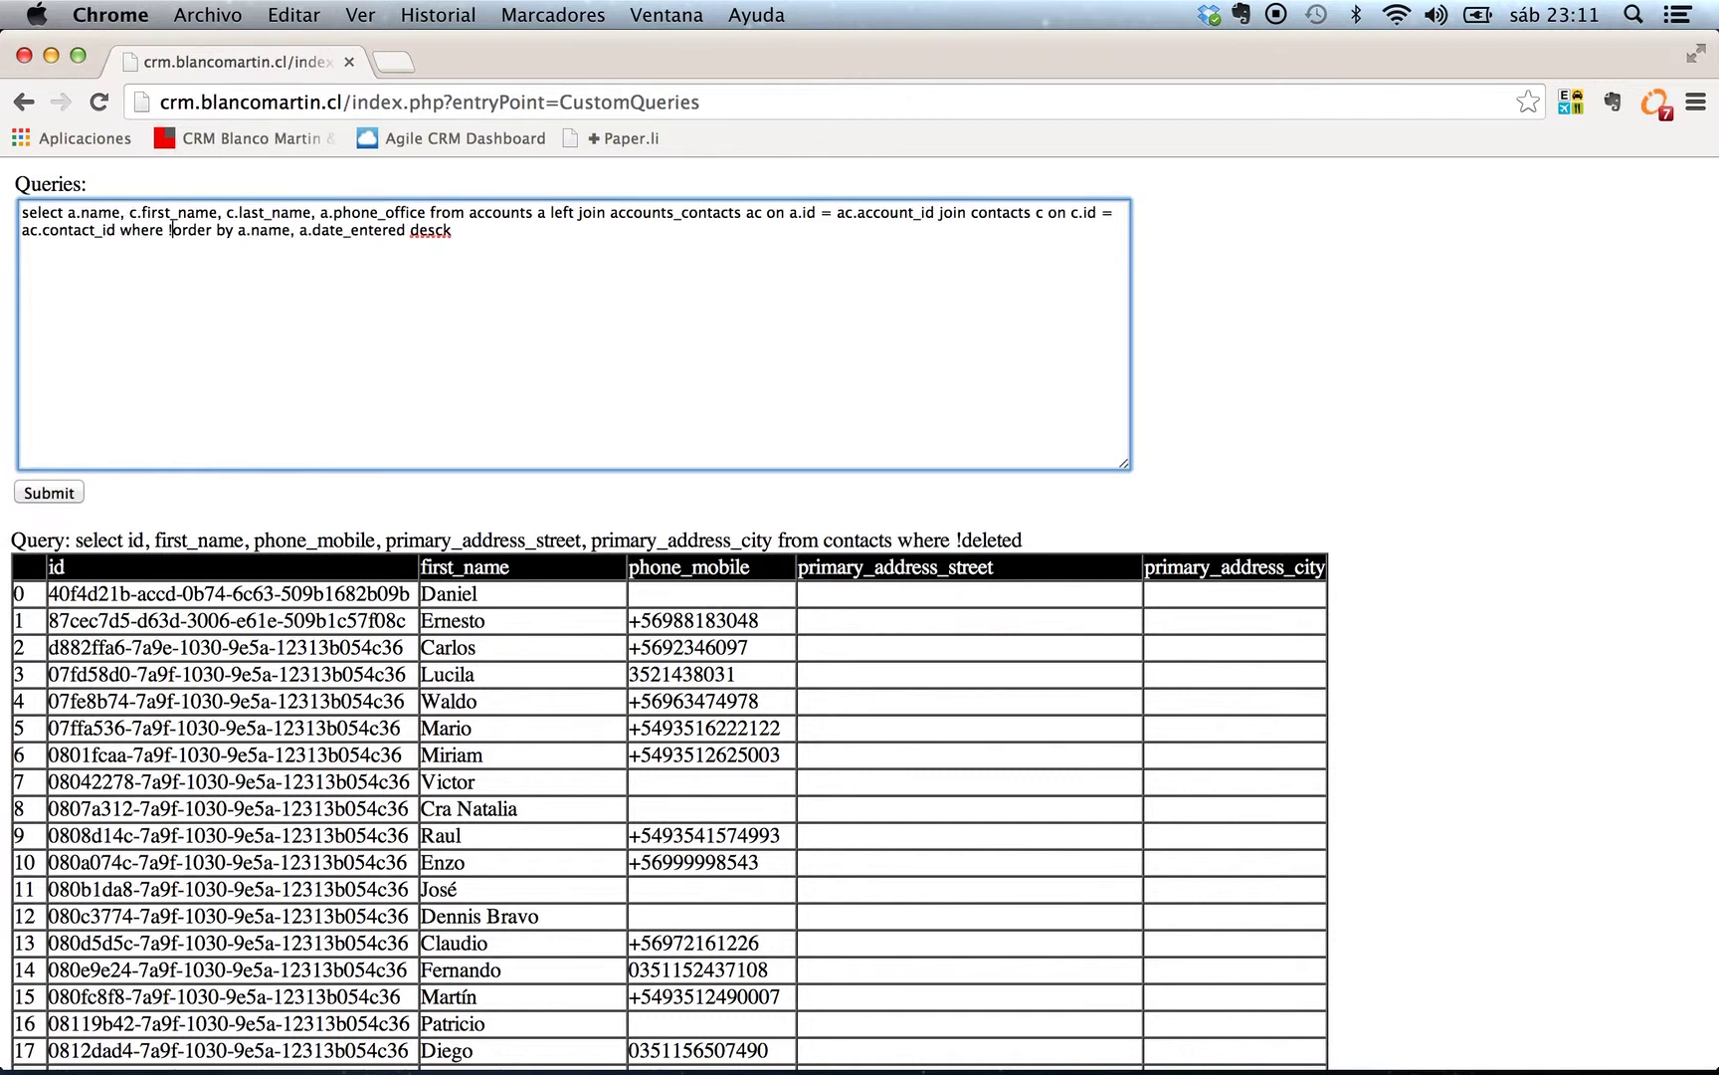
type("!a.dete")
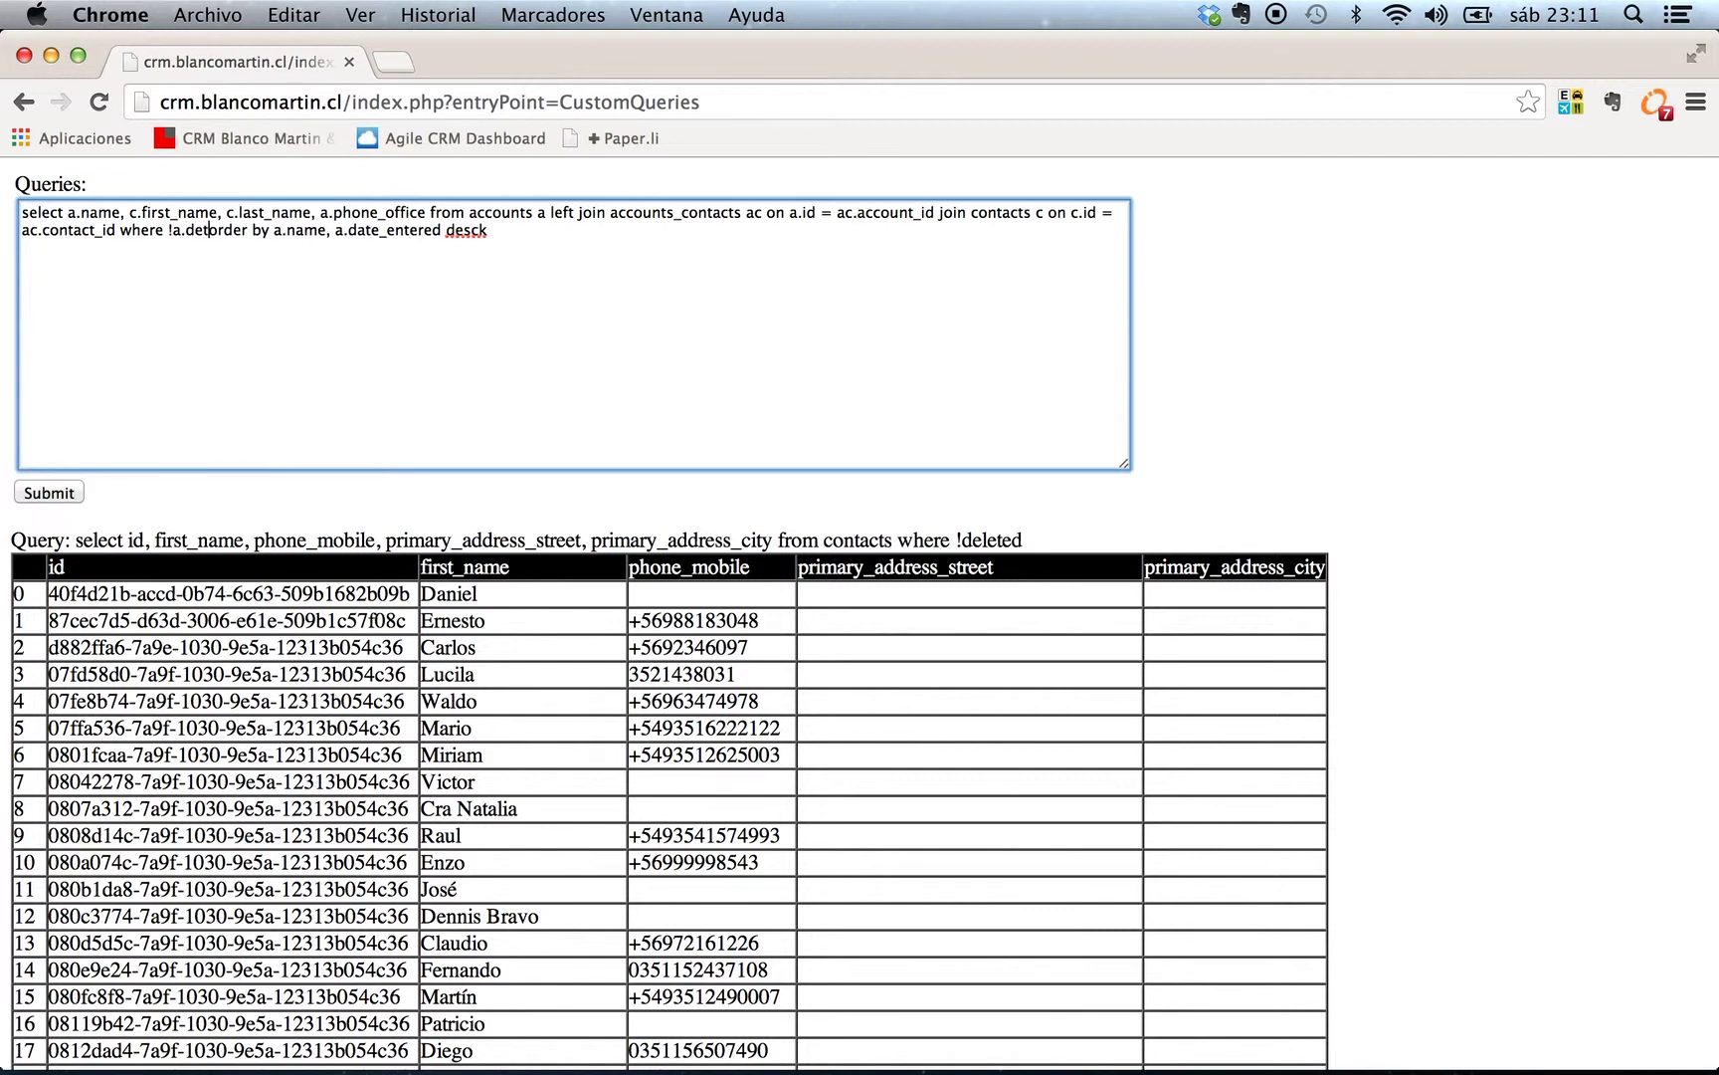
type("leted and")
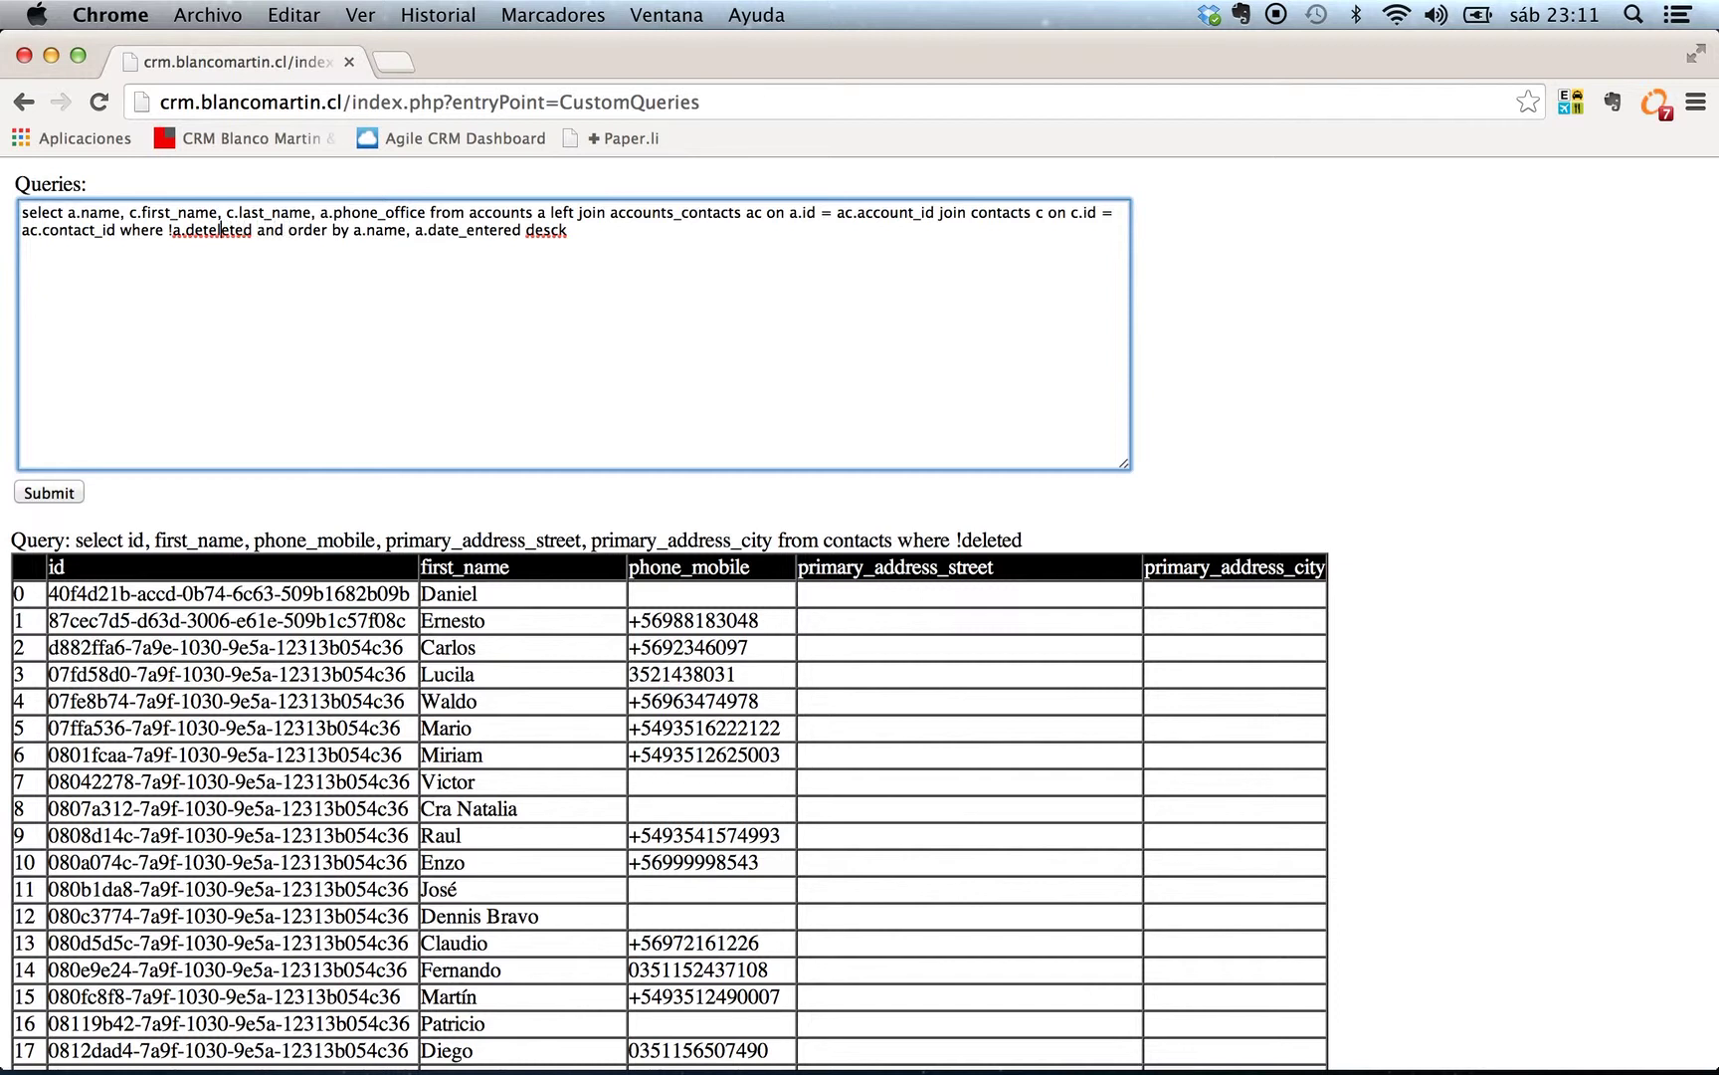
left_click(220, 230)
type("+")
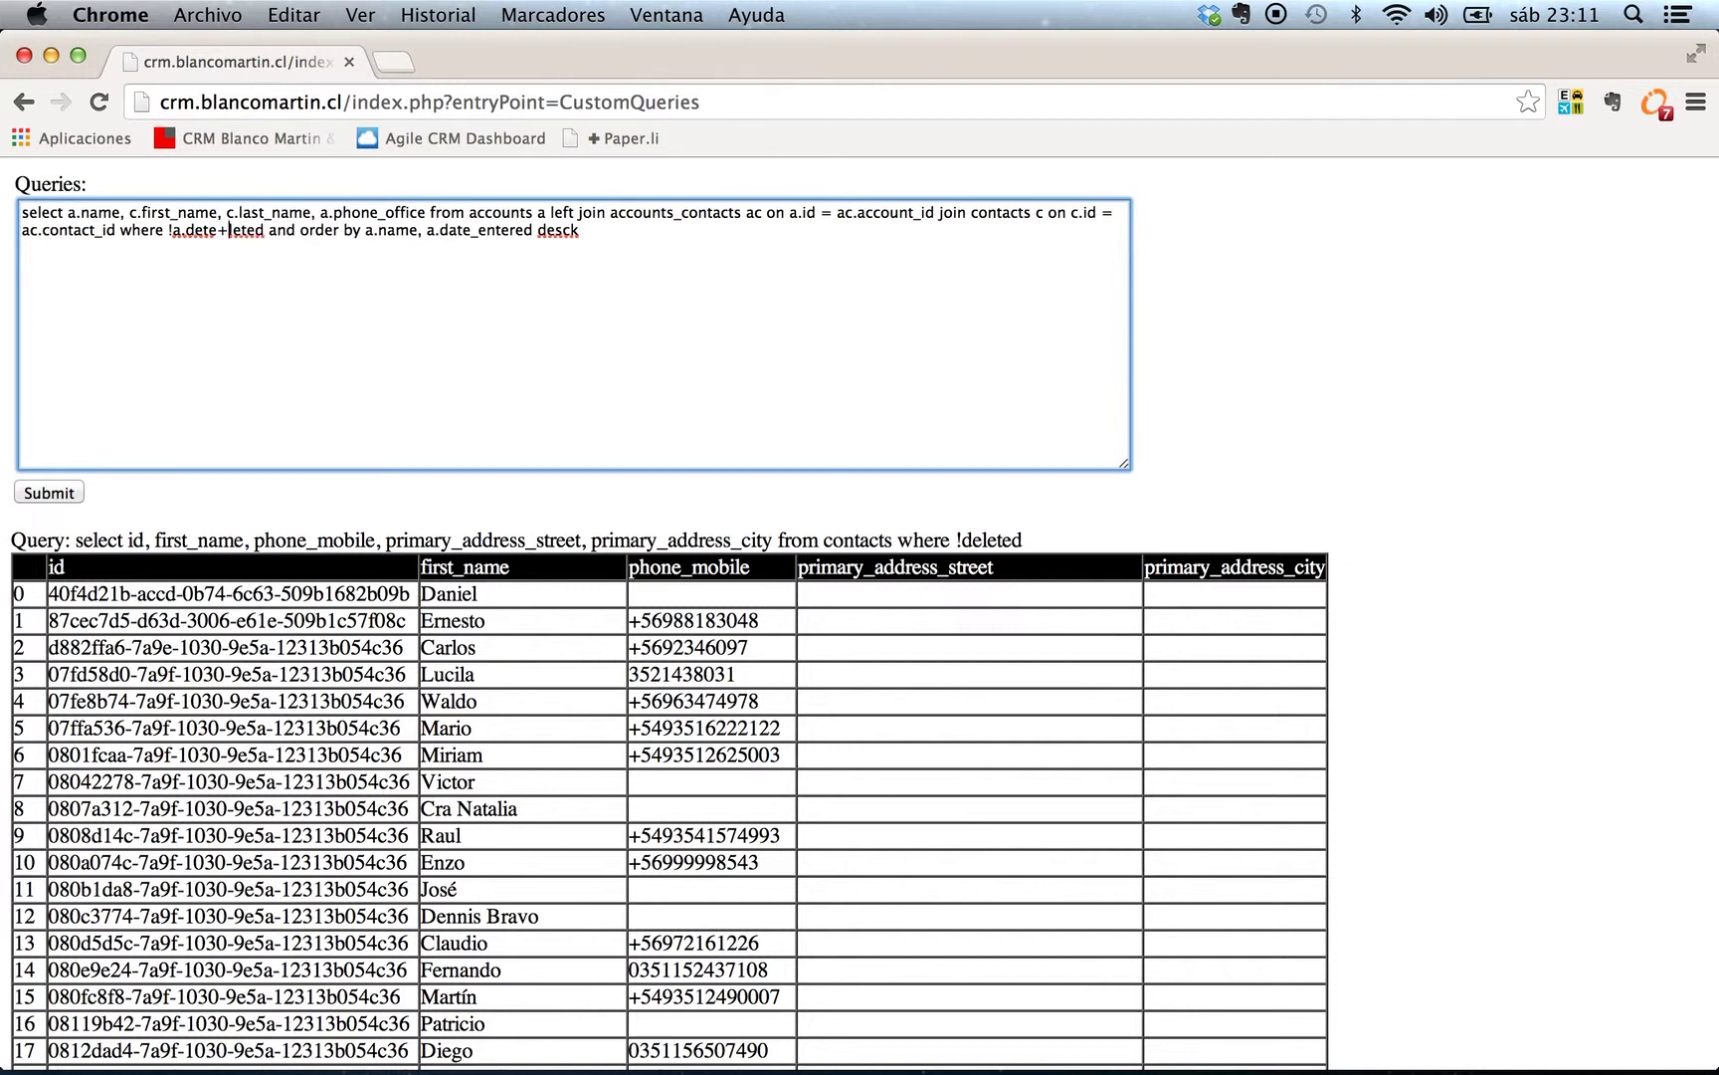
key("BackSpace")
key("BackSpace")
key("BackSpace")
key("Right")
key("Right")
key("Right")
key("Right")
key("Right")
key("Right")
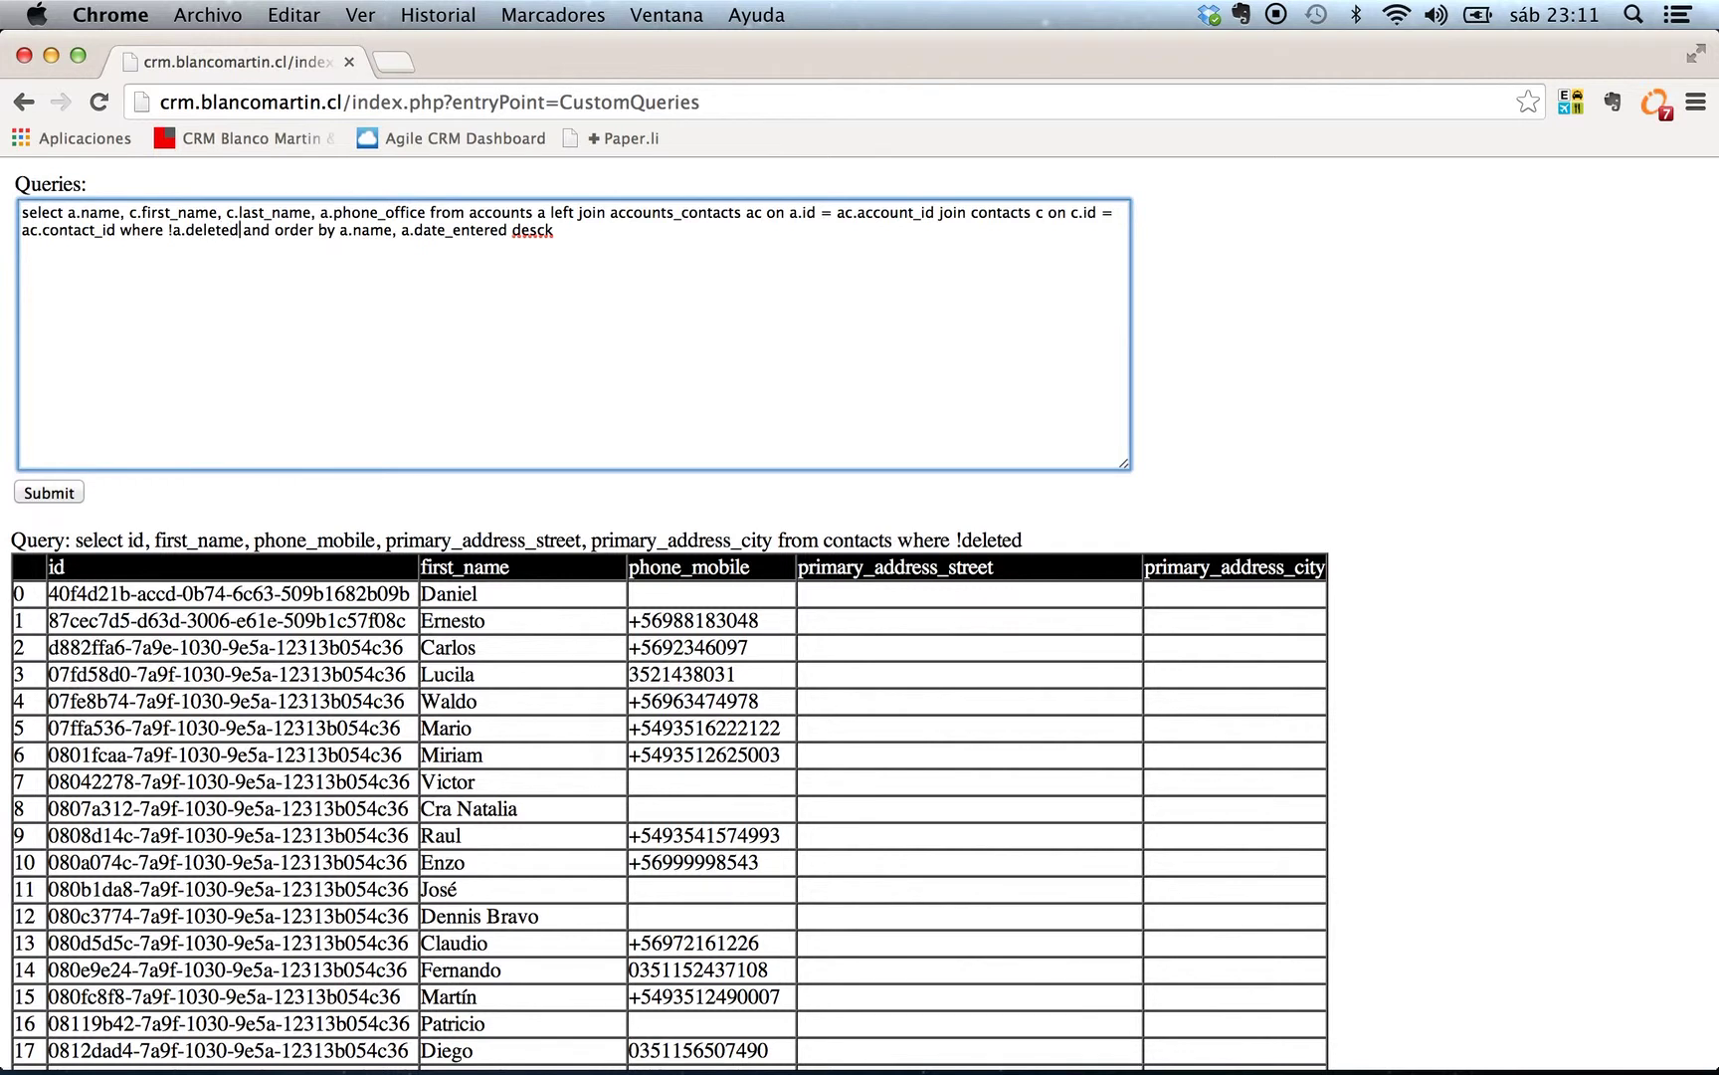
type("!")
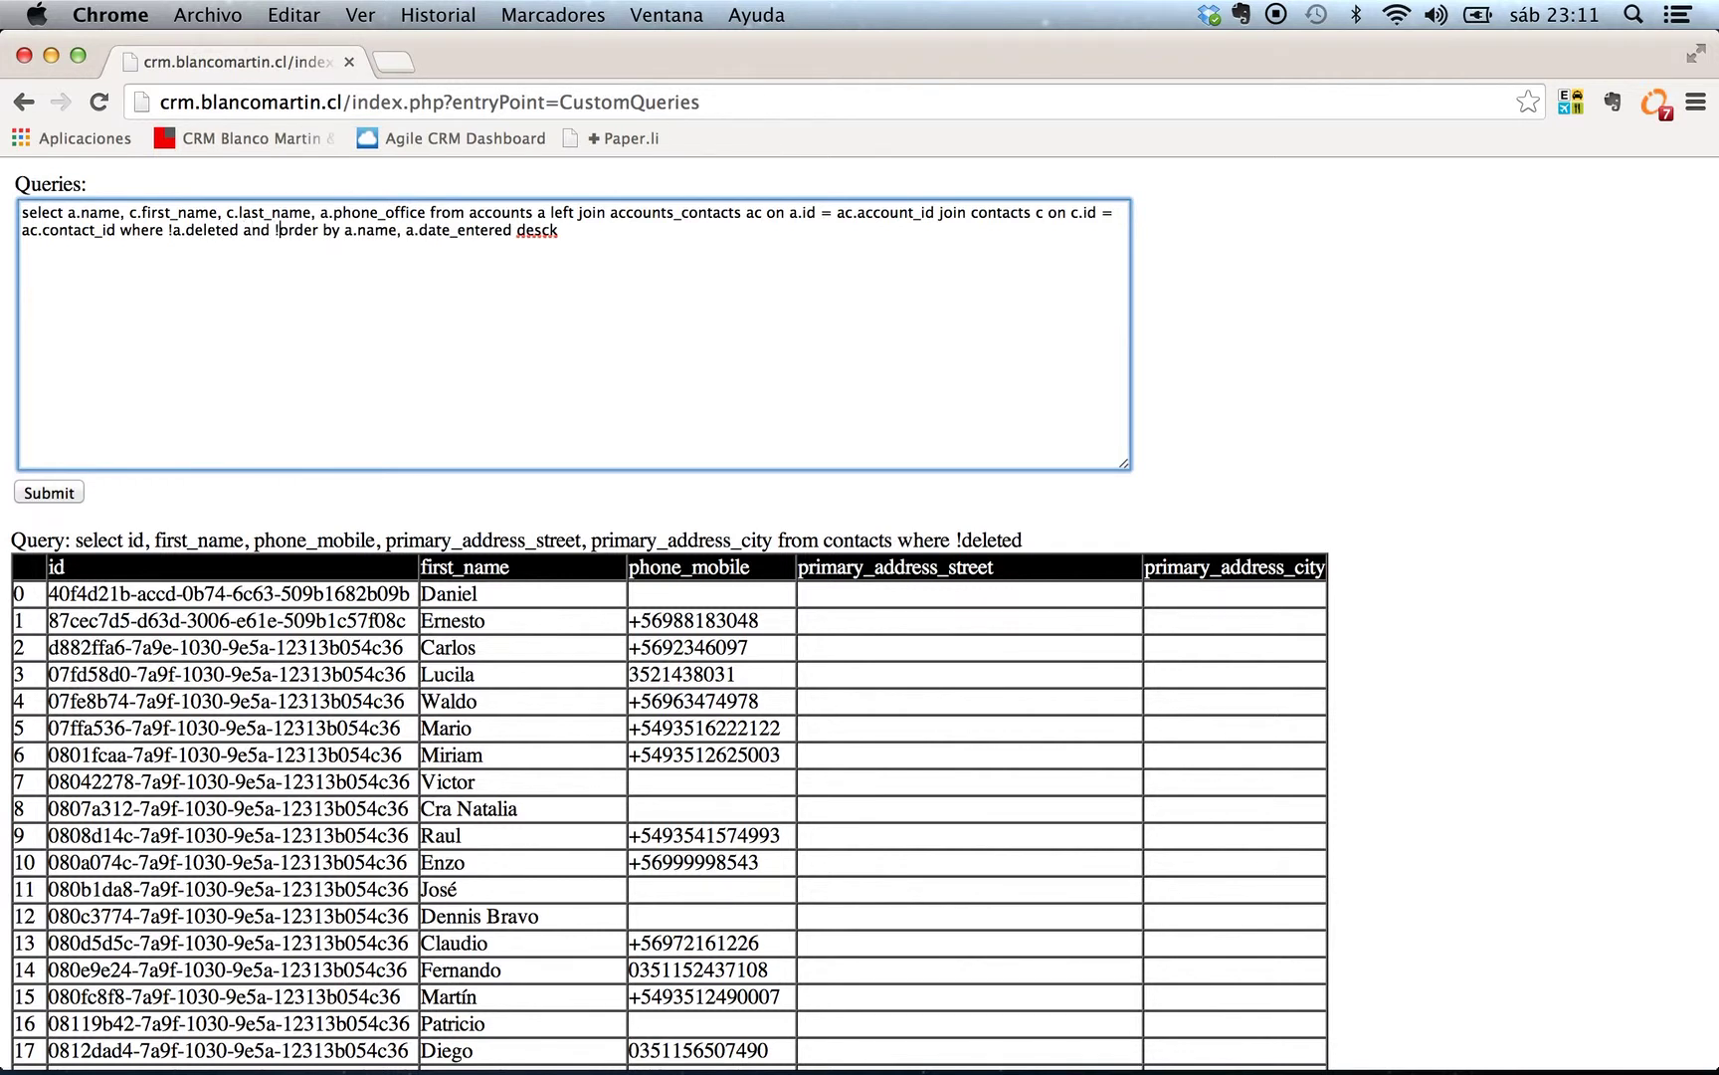
type("c.delete")
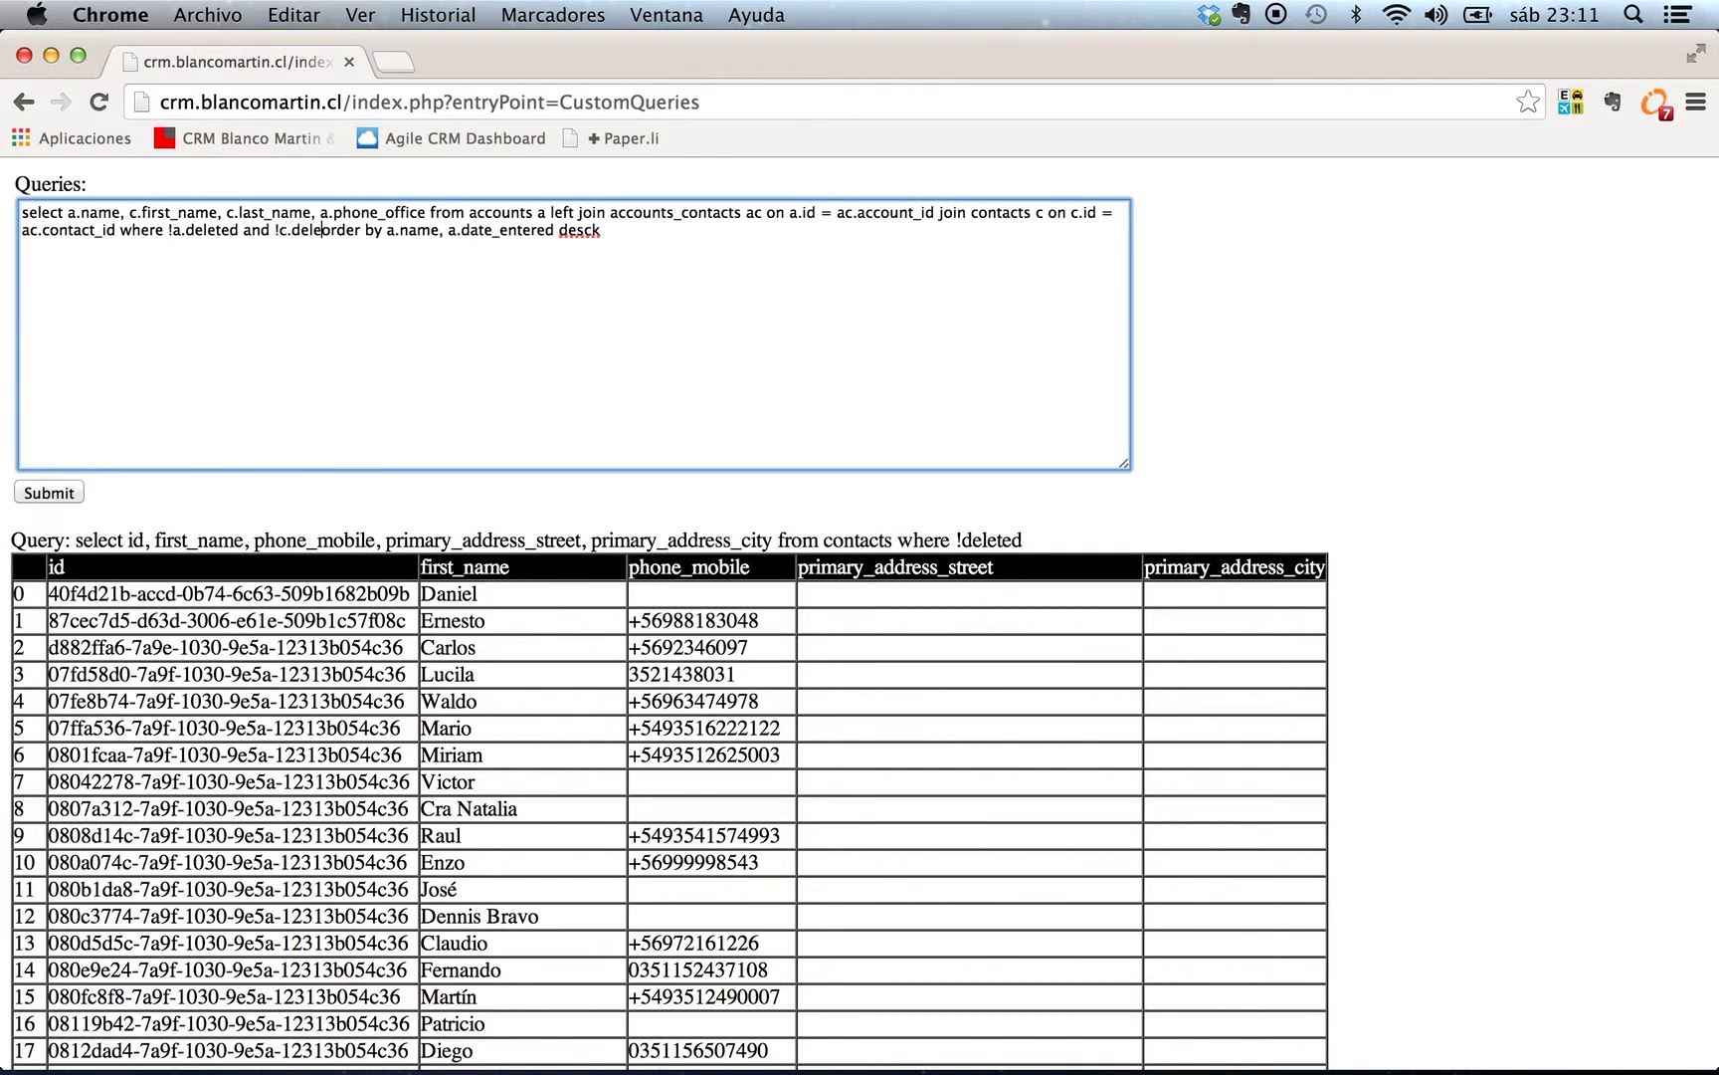
type("d")
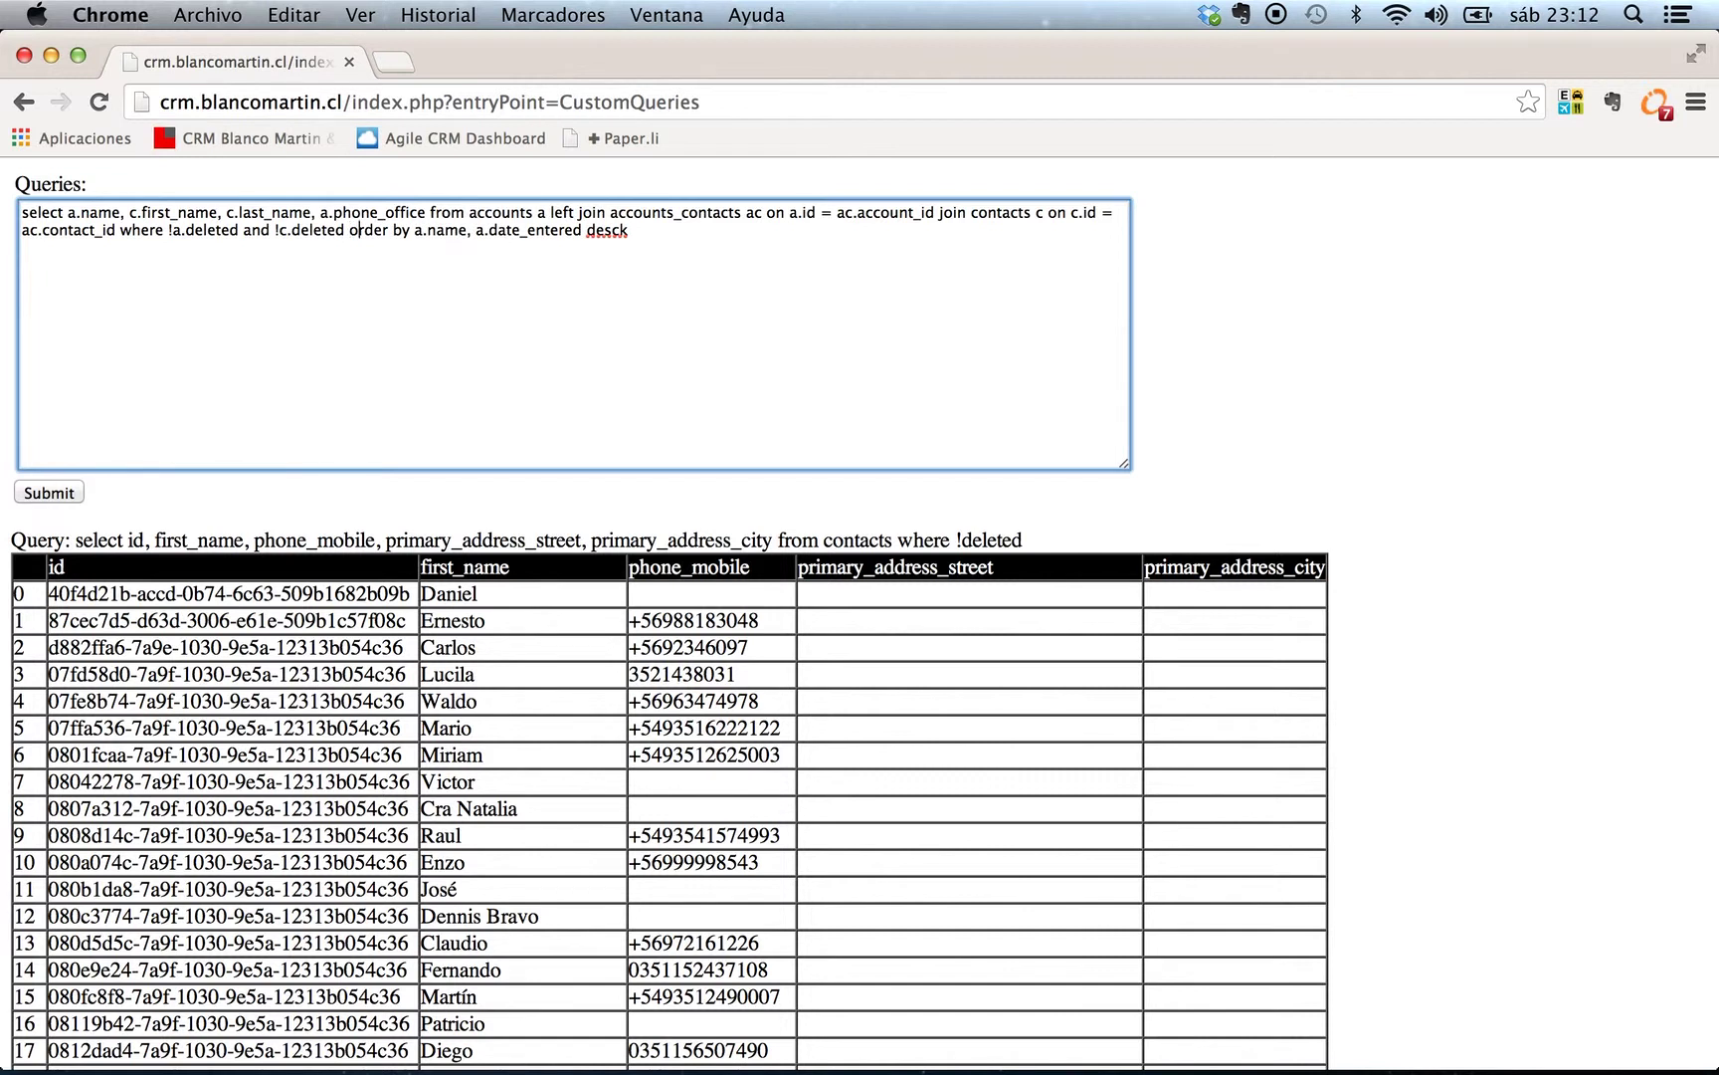
Step: Change the trailing 'desck' to 'desc;' to end the join query
left_click(373, 230)
left_click(468, 230)
left_click(551, 229)
left_click(623, 230)
key("Delete")
type(";")
Step: Add a second query 'select id,name from opportunities where !deleted;' and submit both queries
key("Return")
type("select id,name from ")
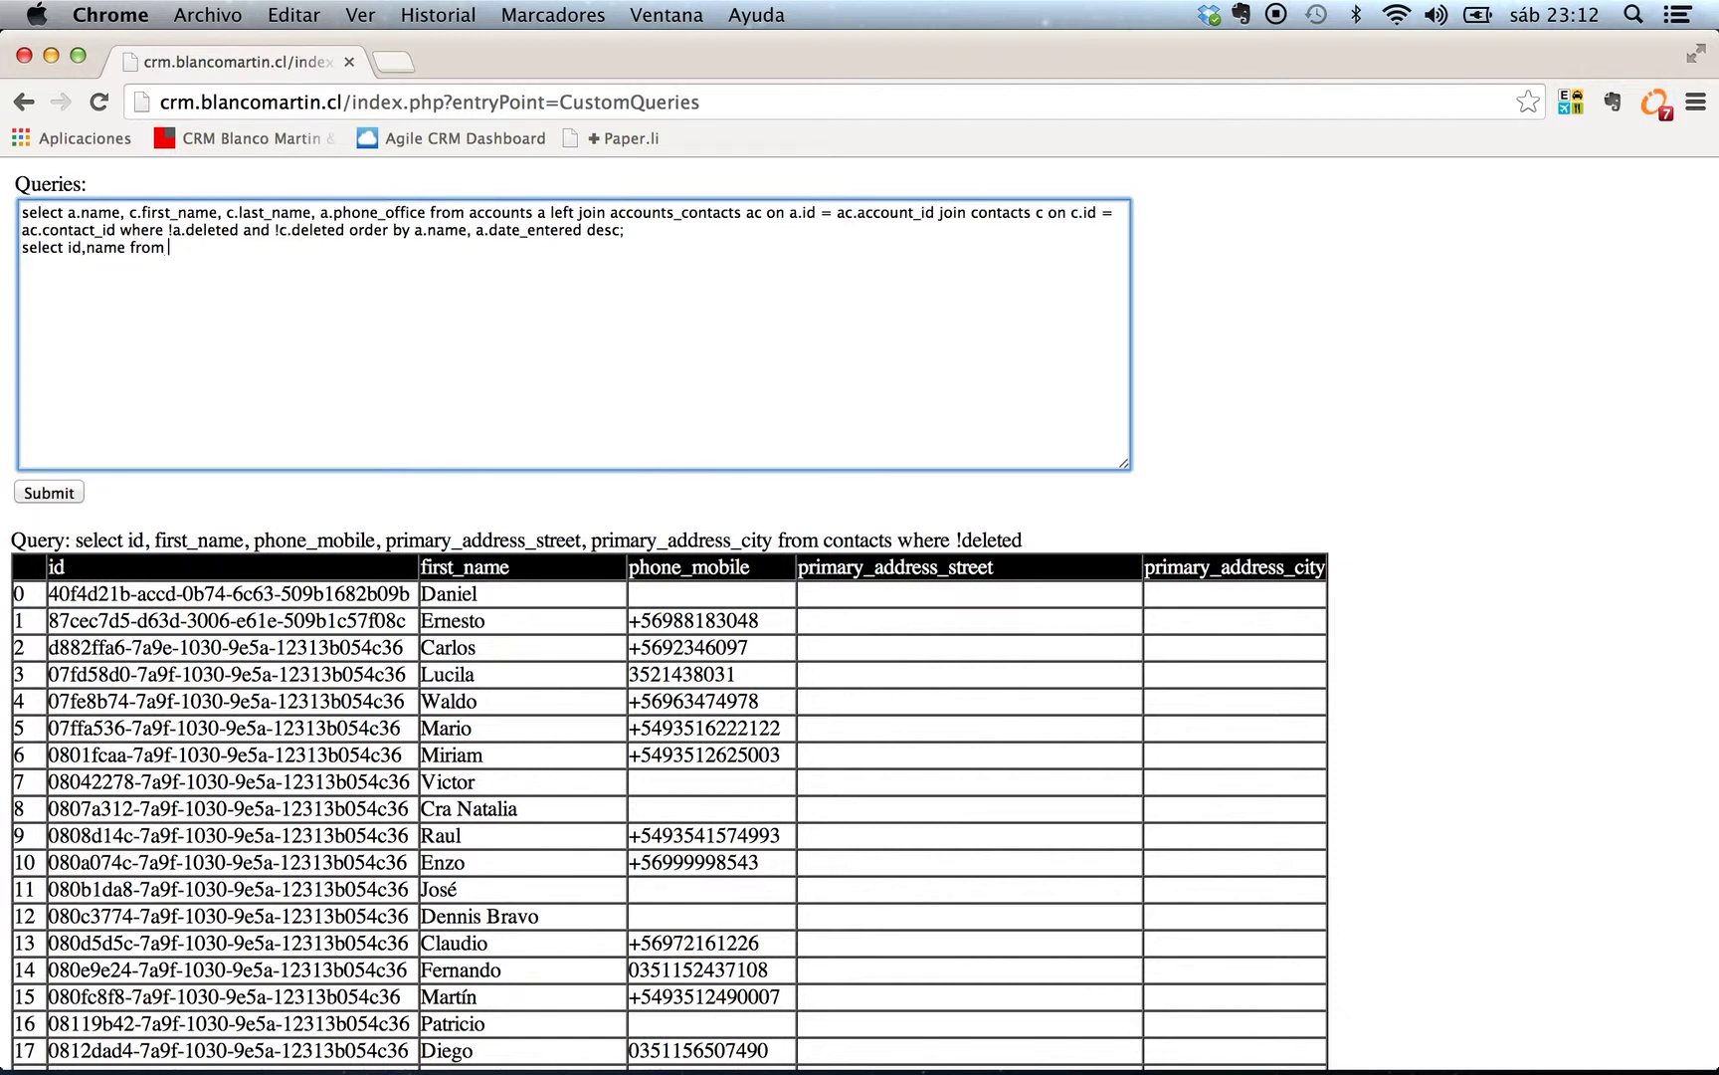
type("opportunities where !d")
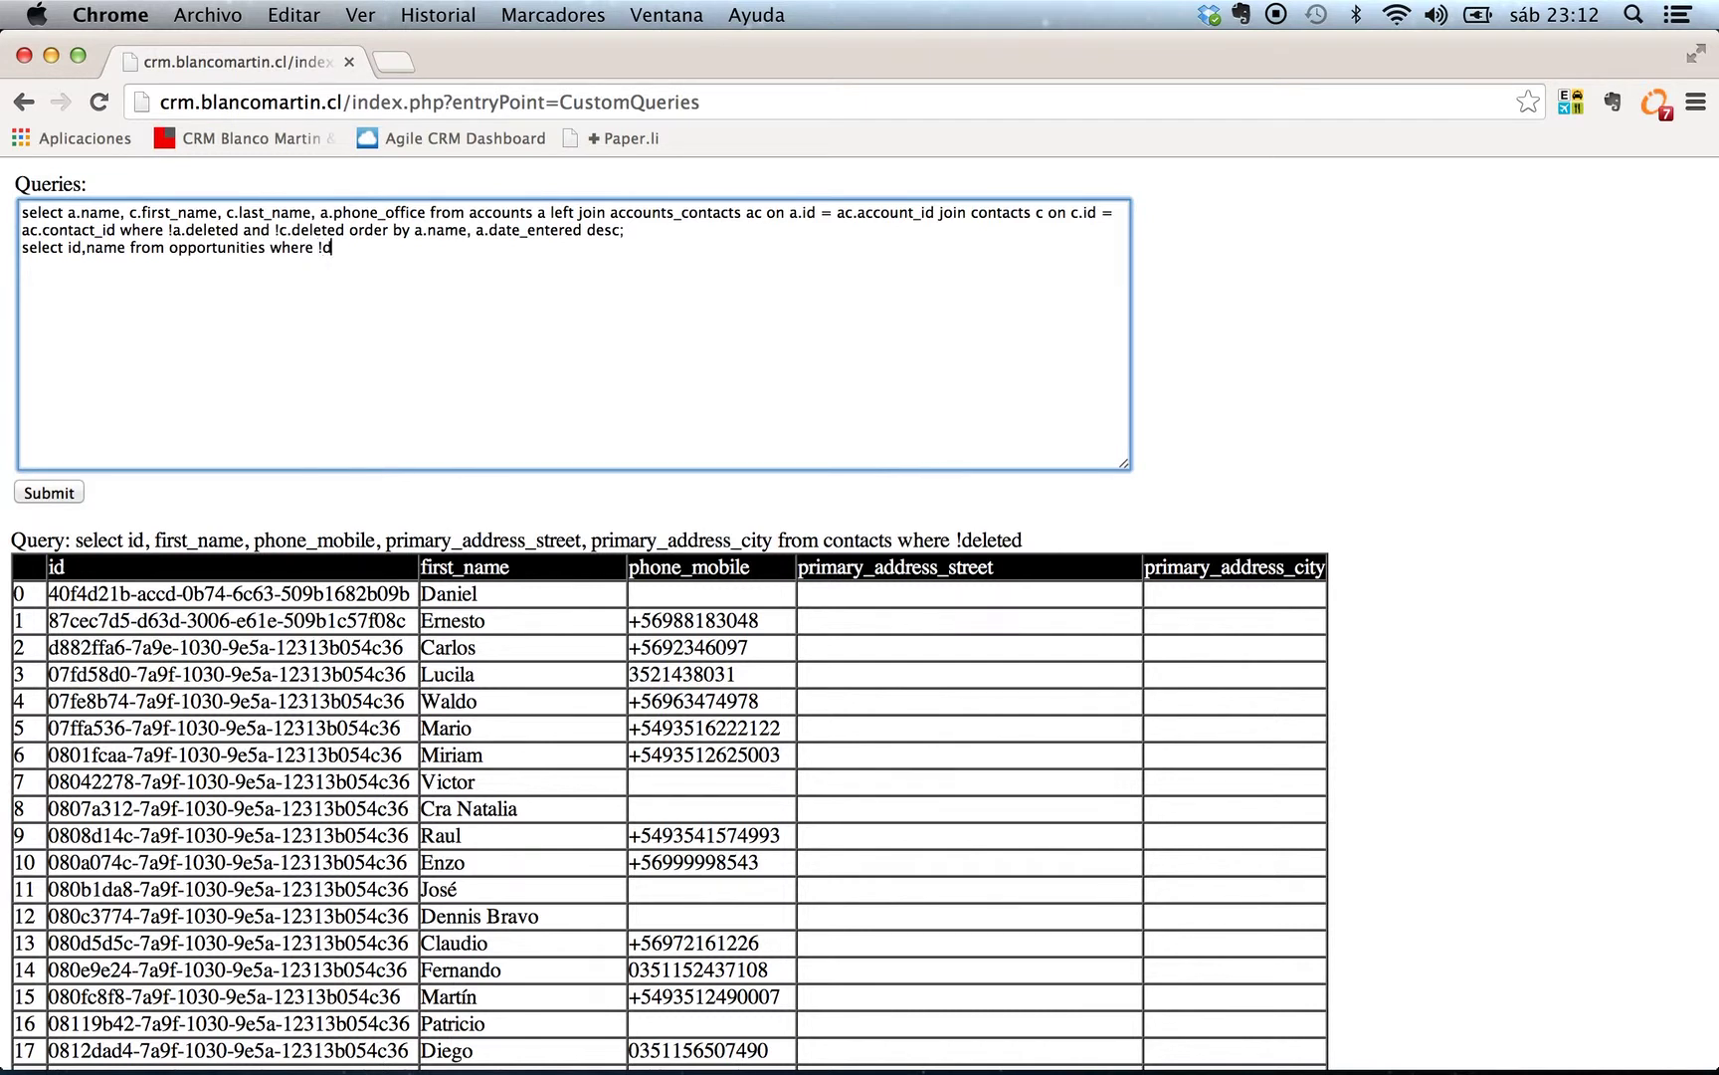
type("eleted;")
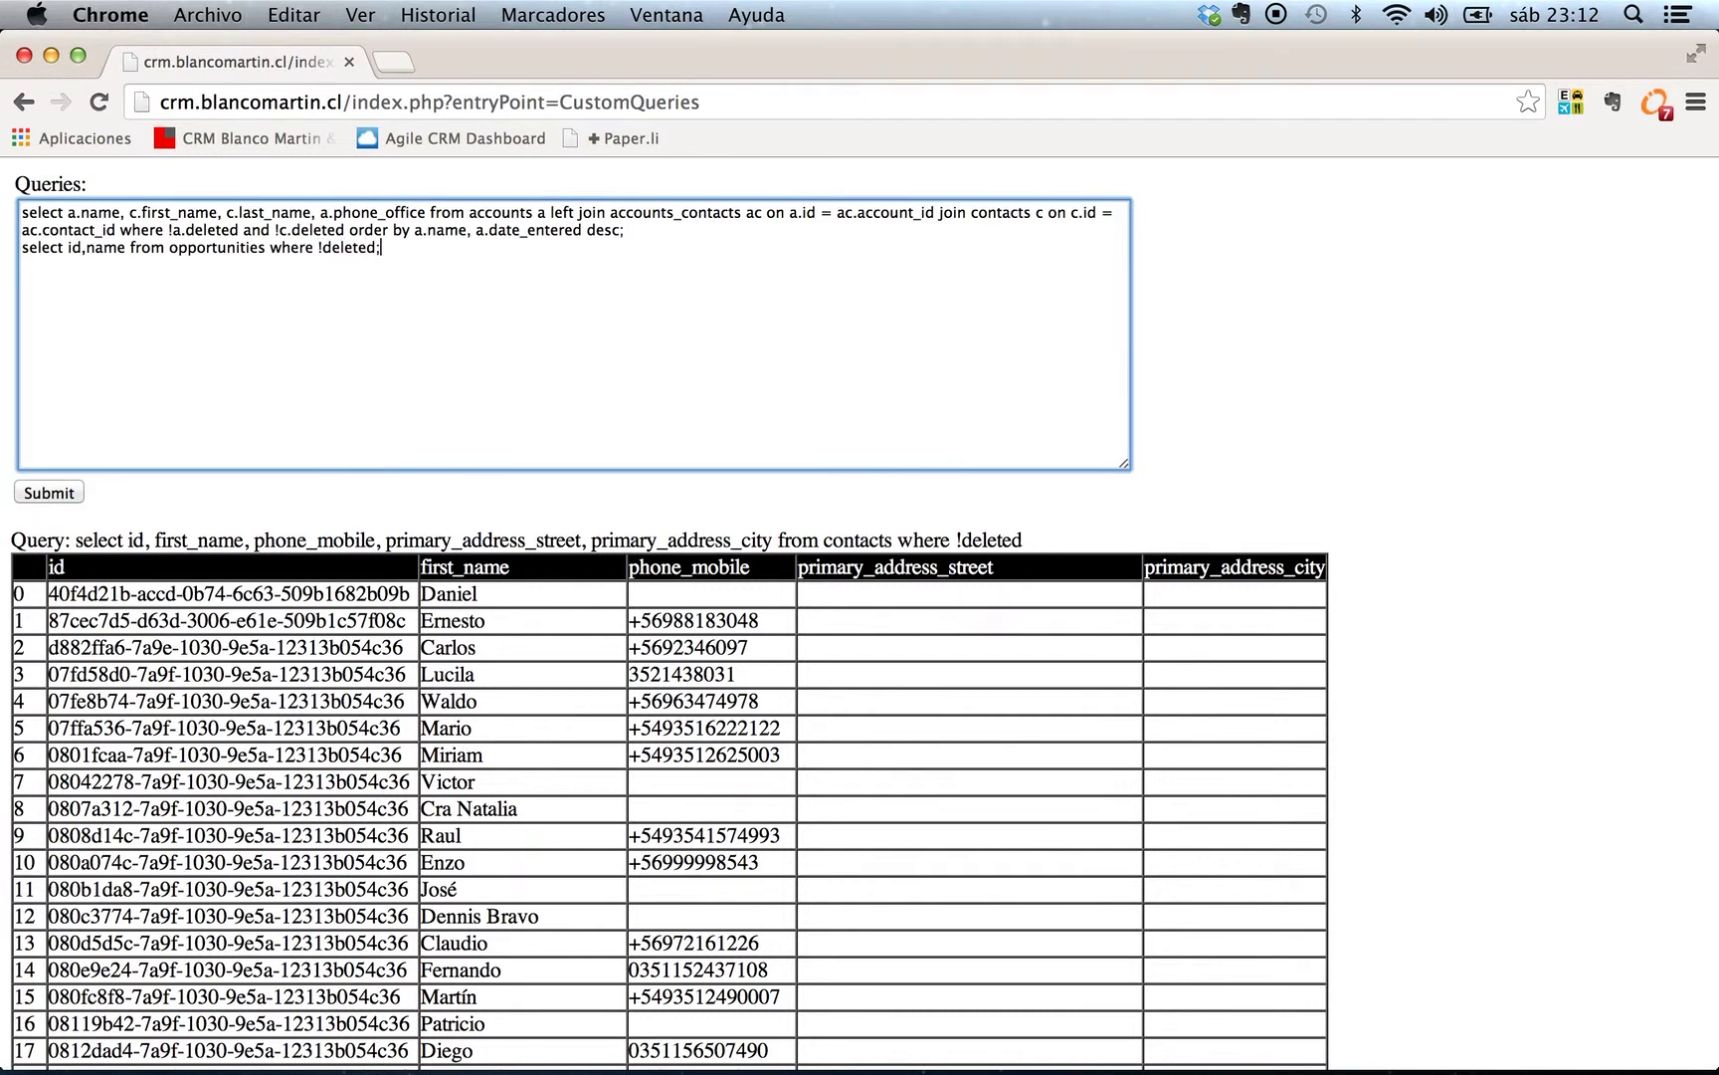
left_click(53, 494)
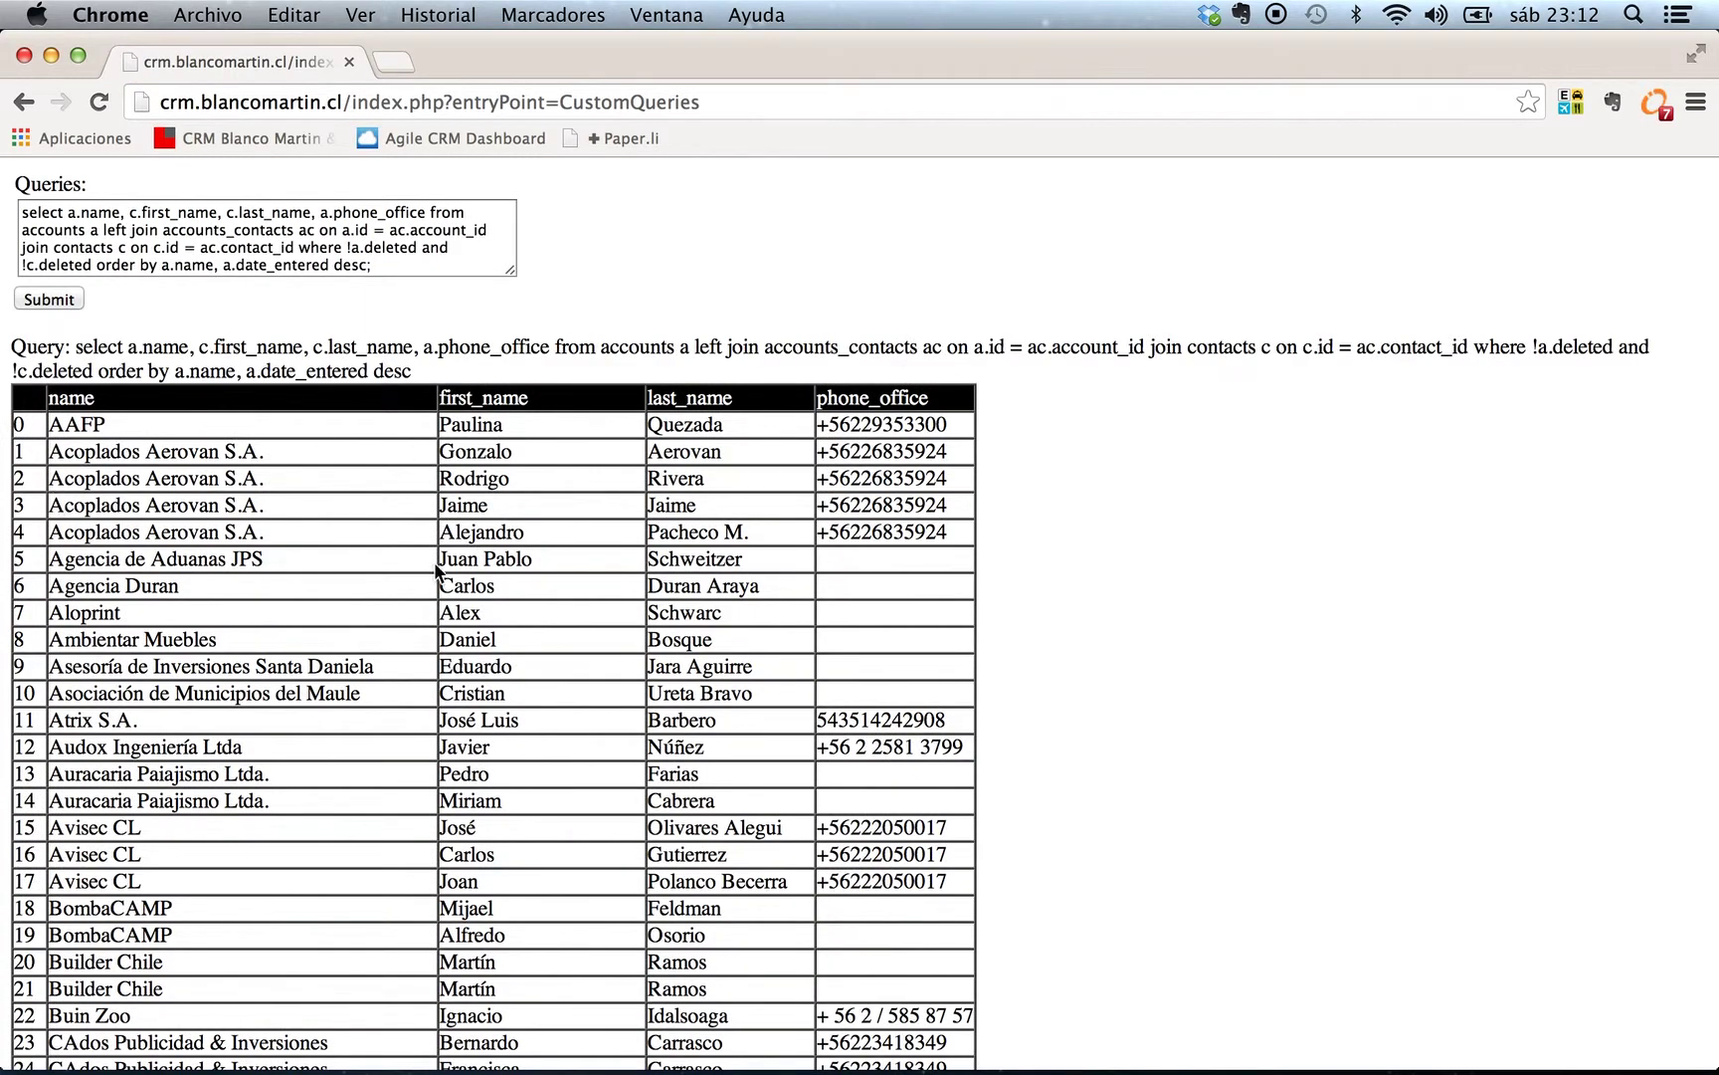
Step: Scroll past the join results to the end of the 61-row opportunities table
scroll(438, 597, "down", 6)
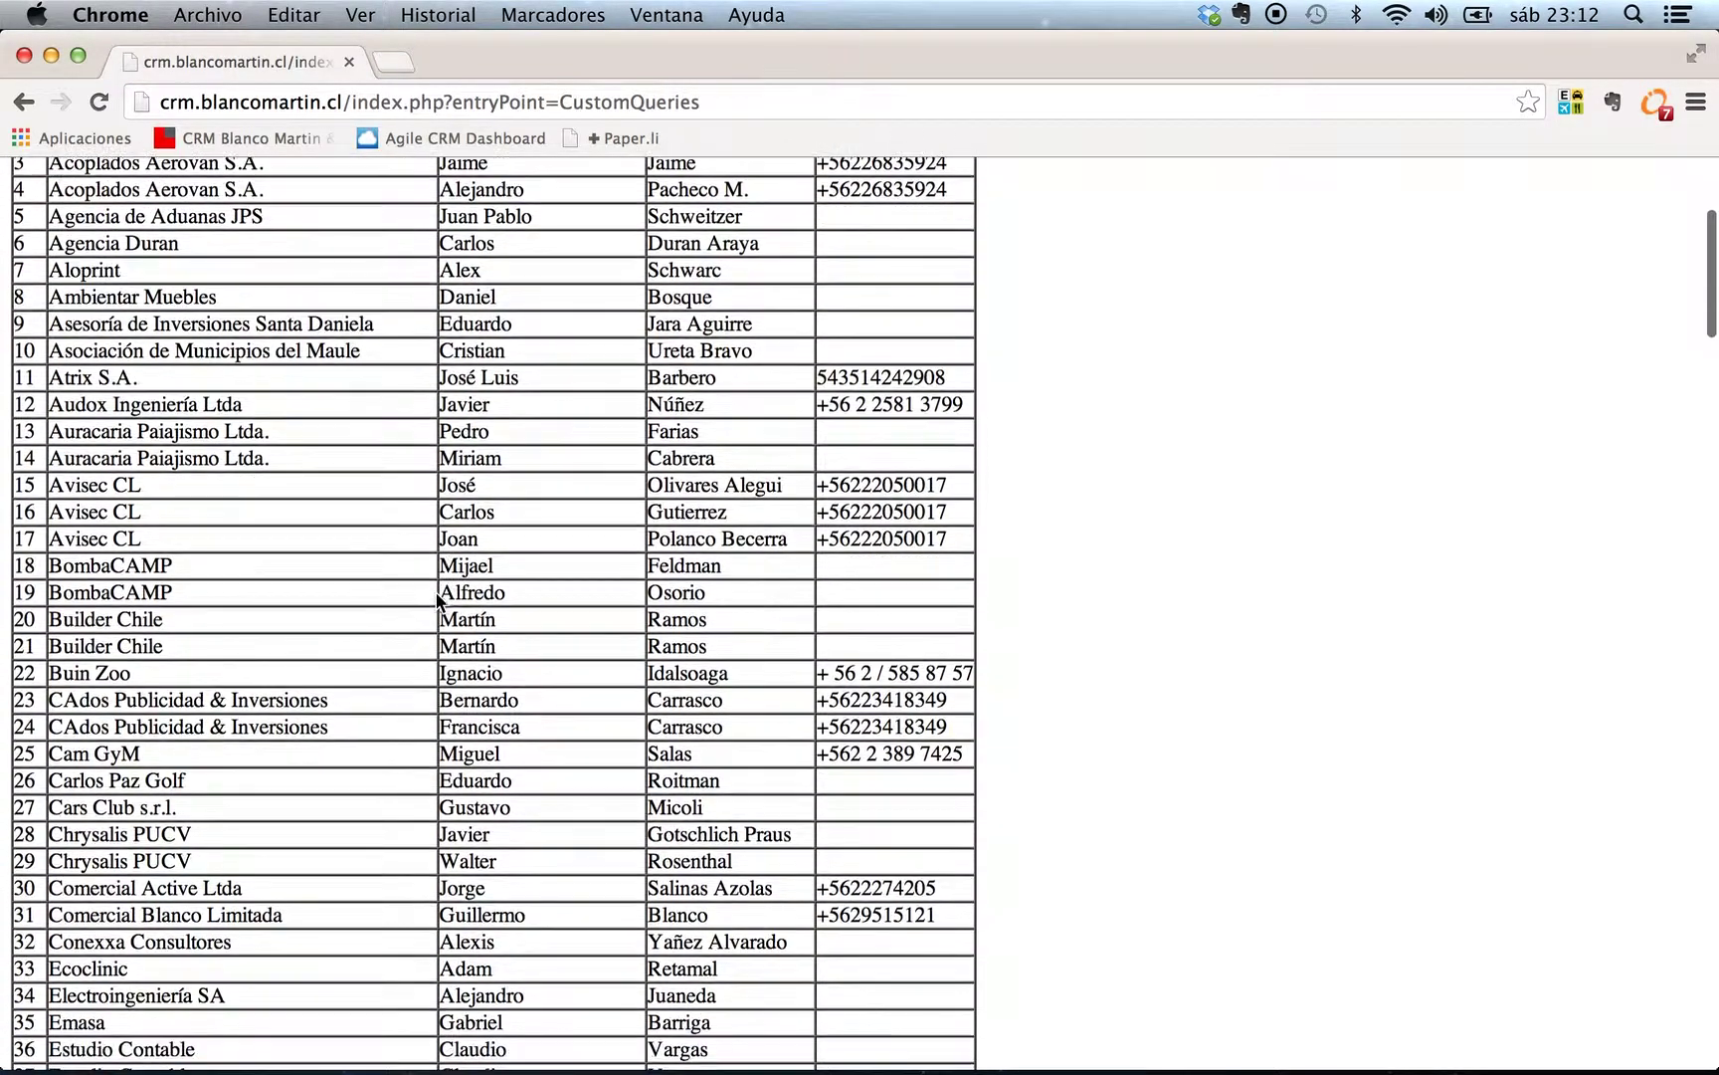
scroll(438, 597, "up", 6)
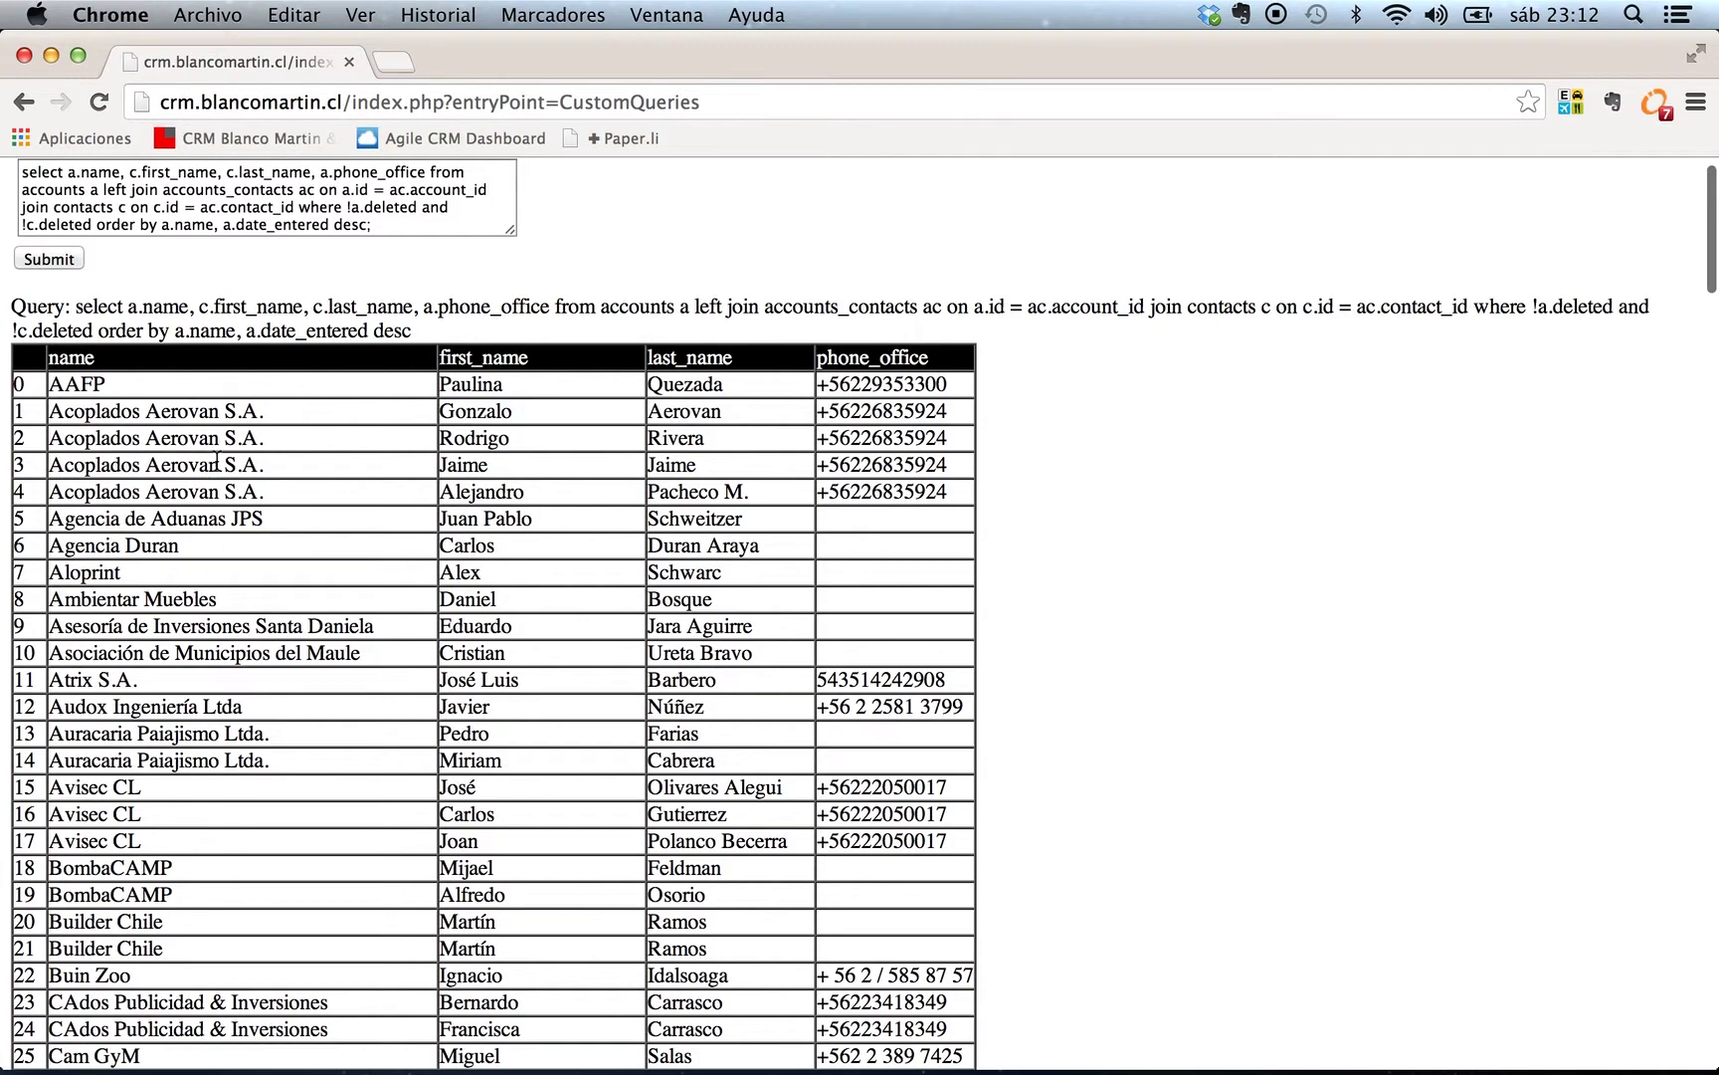
scroll(223, 531, "down", 1)
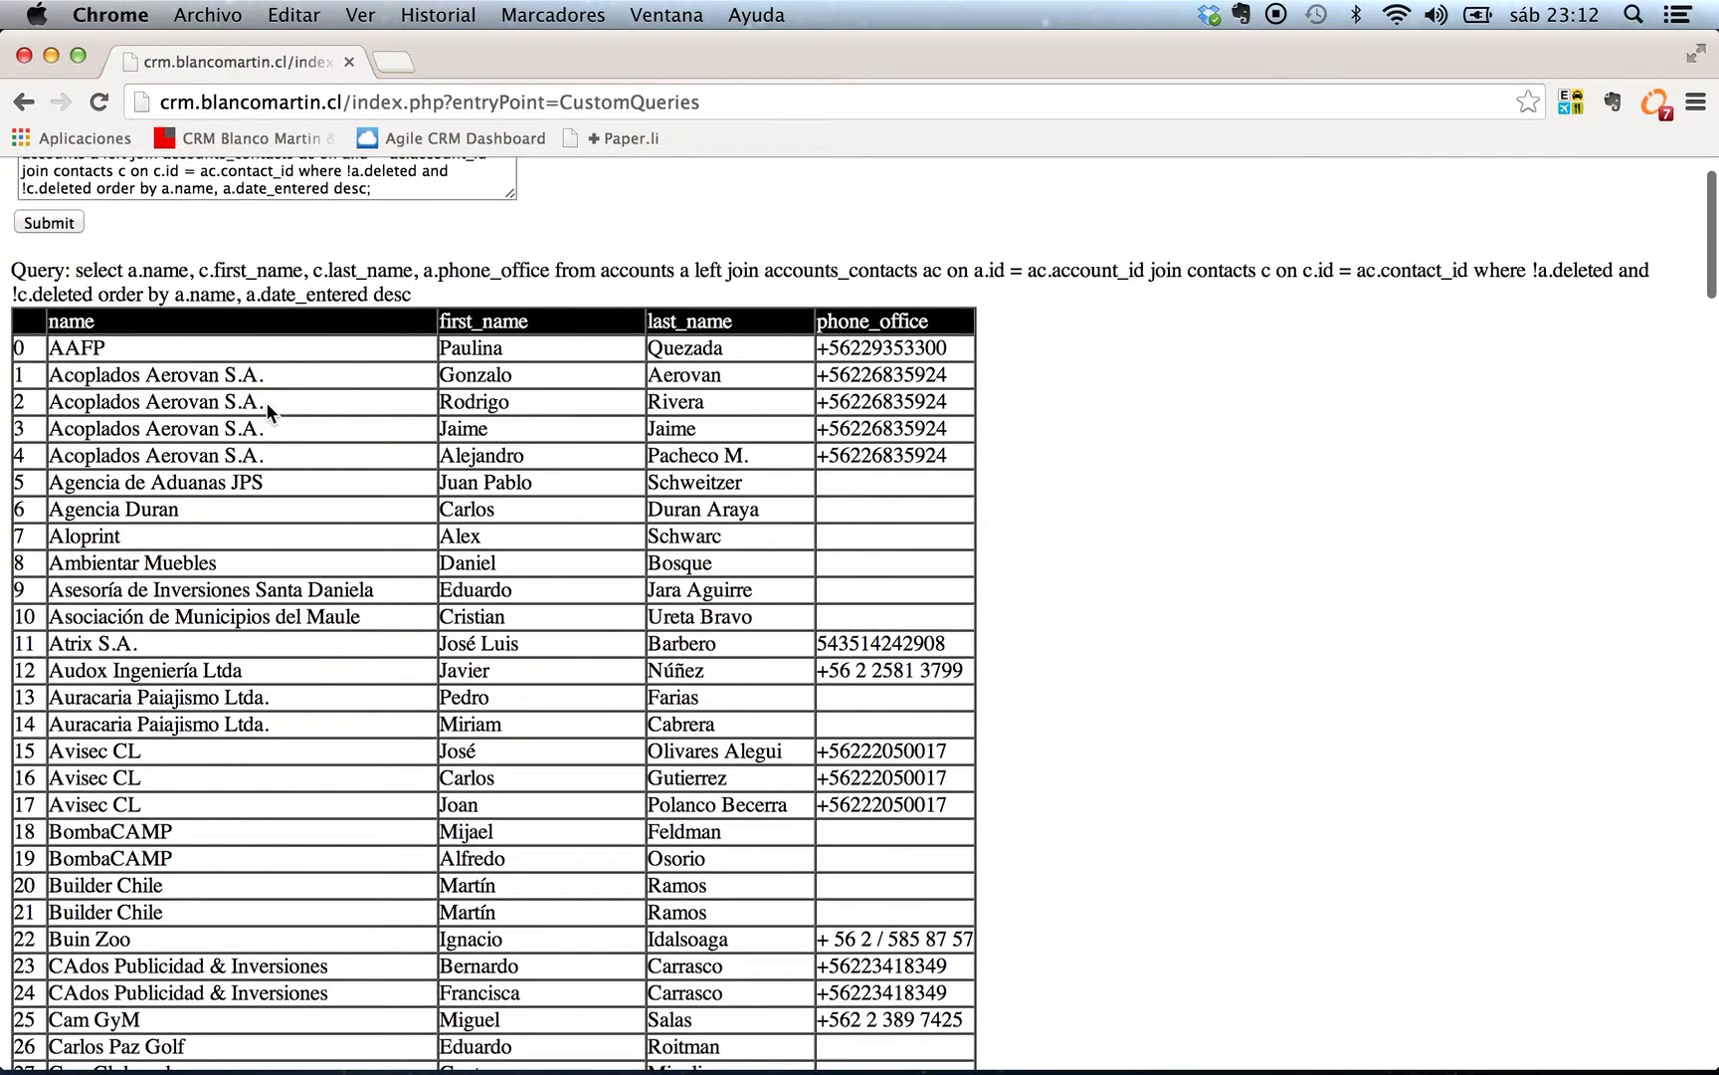
scroll(267, 403, "down", 4)
scroll(267, 404, "down", 20)
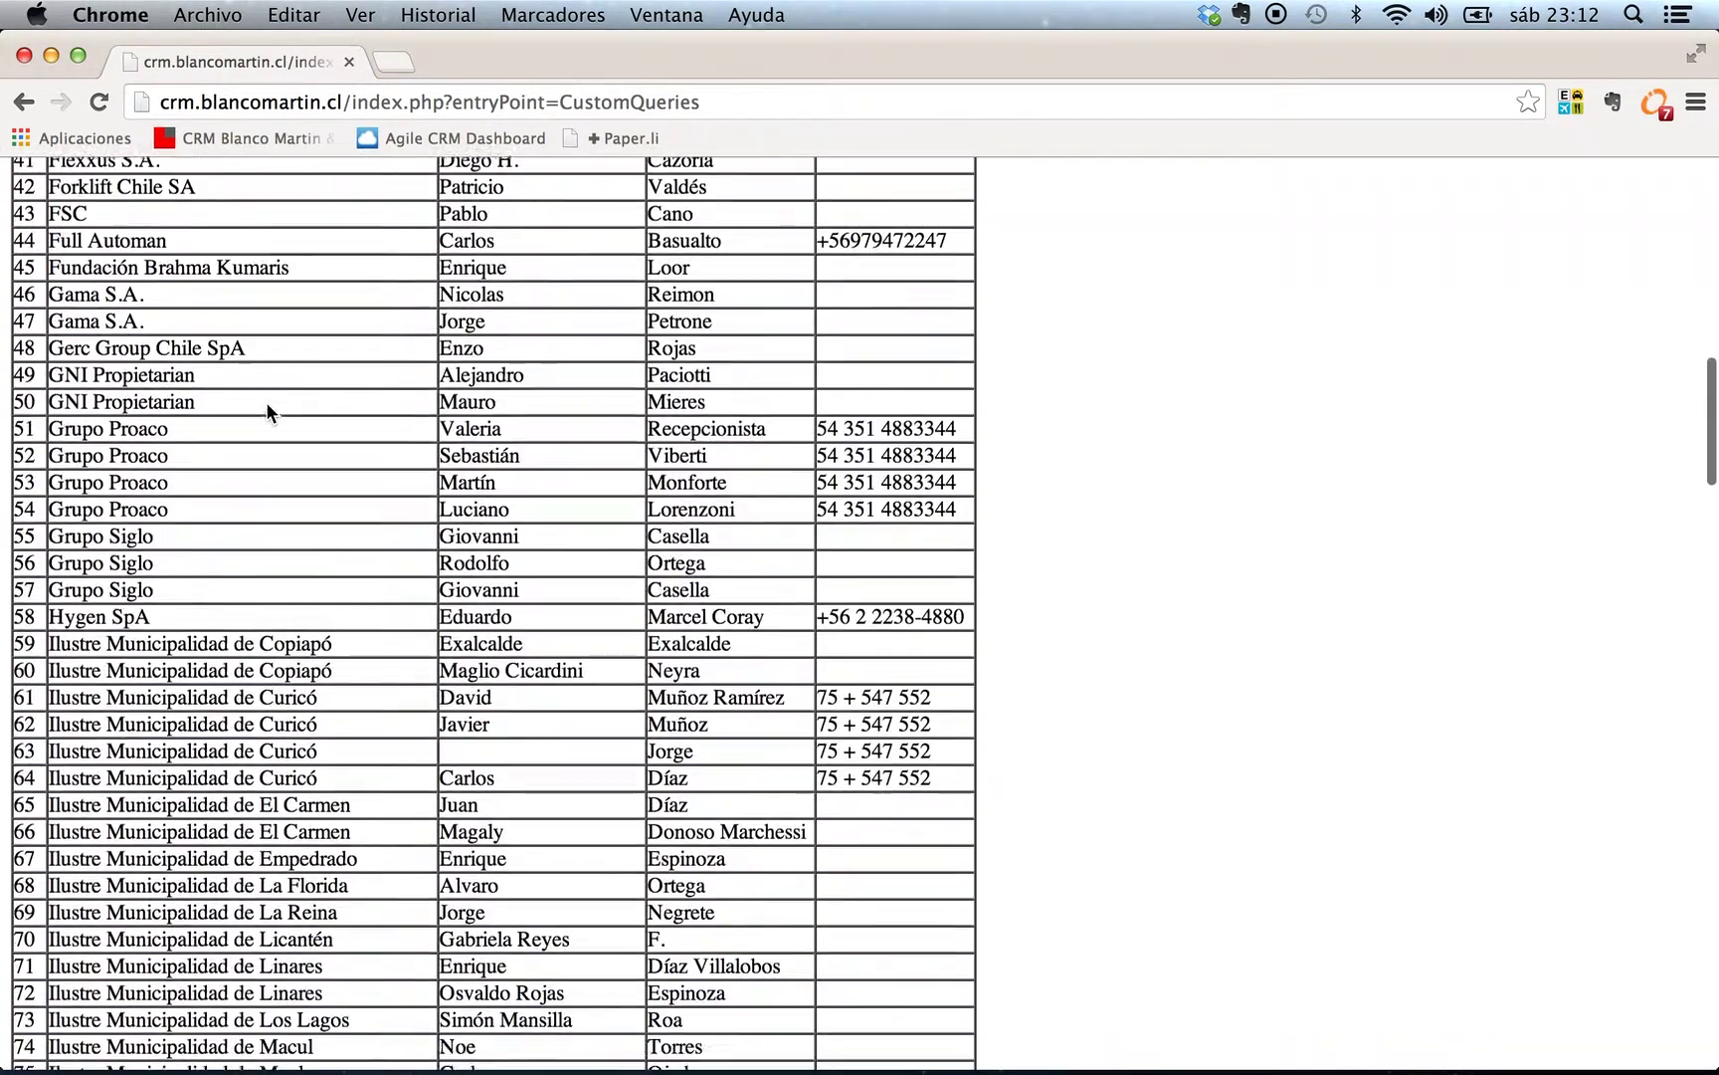
scroll(267, 404, "down", 20)
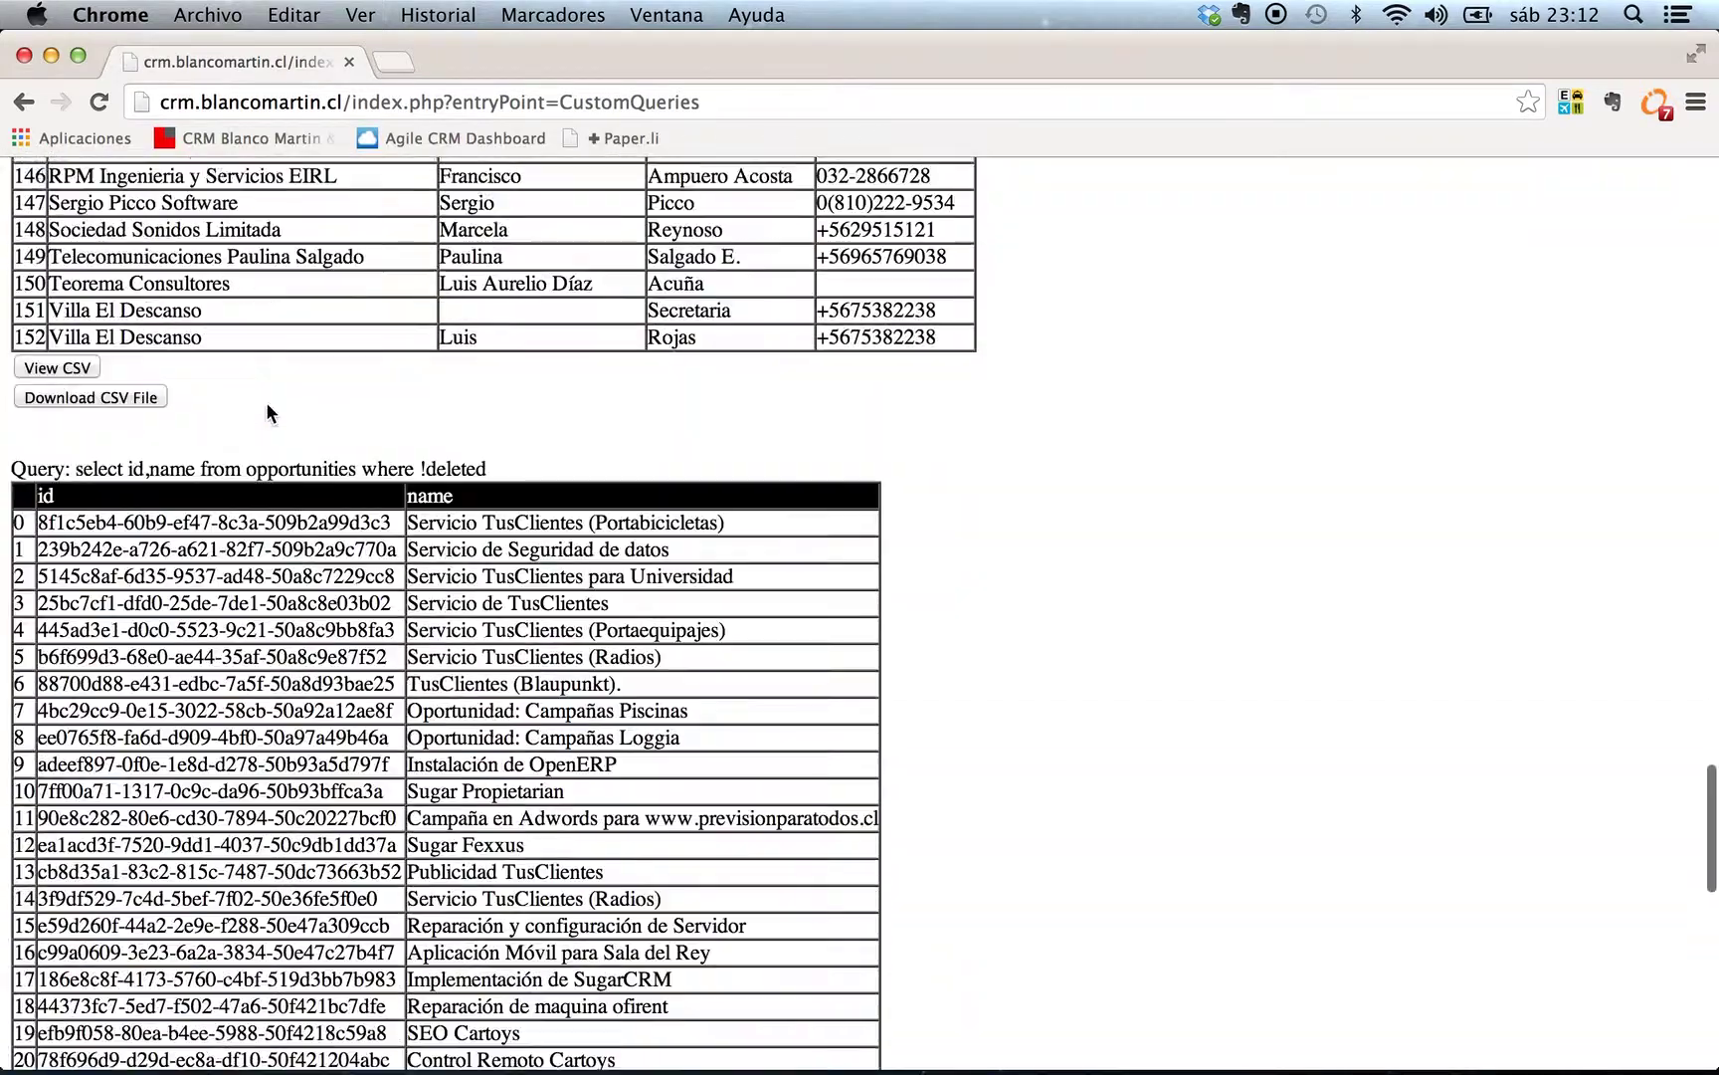
scroll(266, 403, "down", 3)
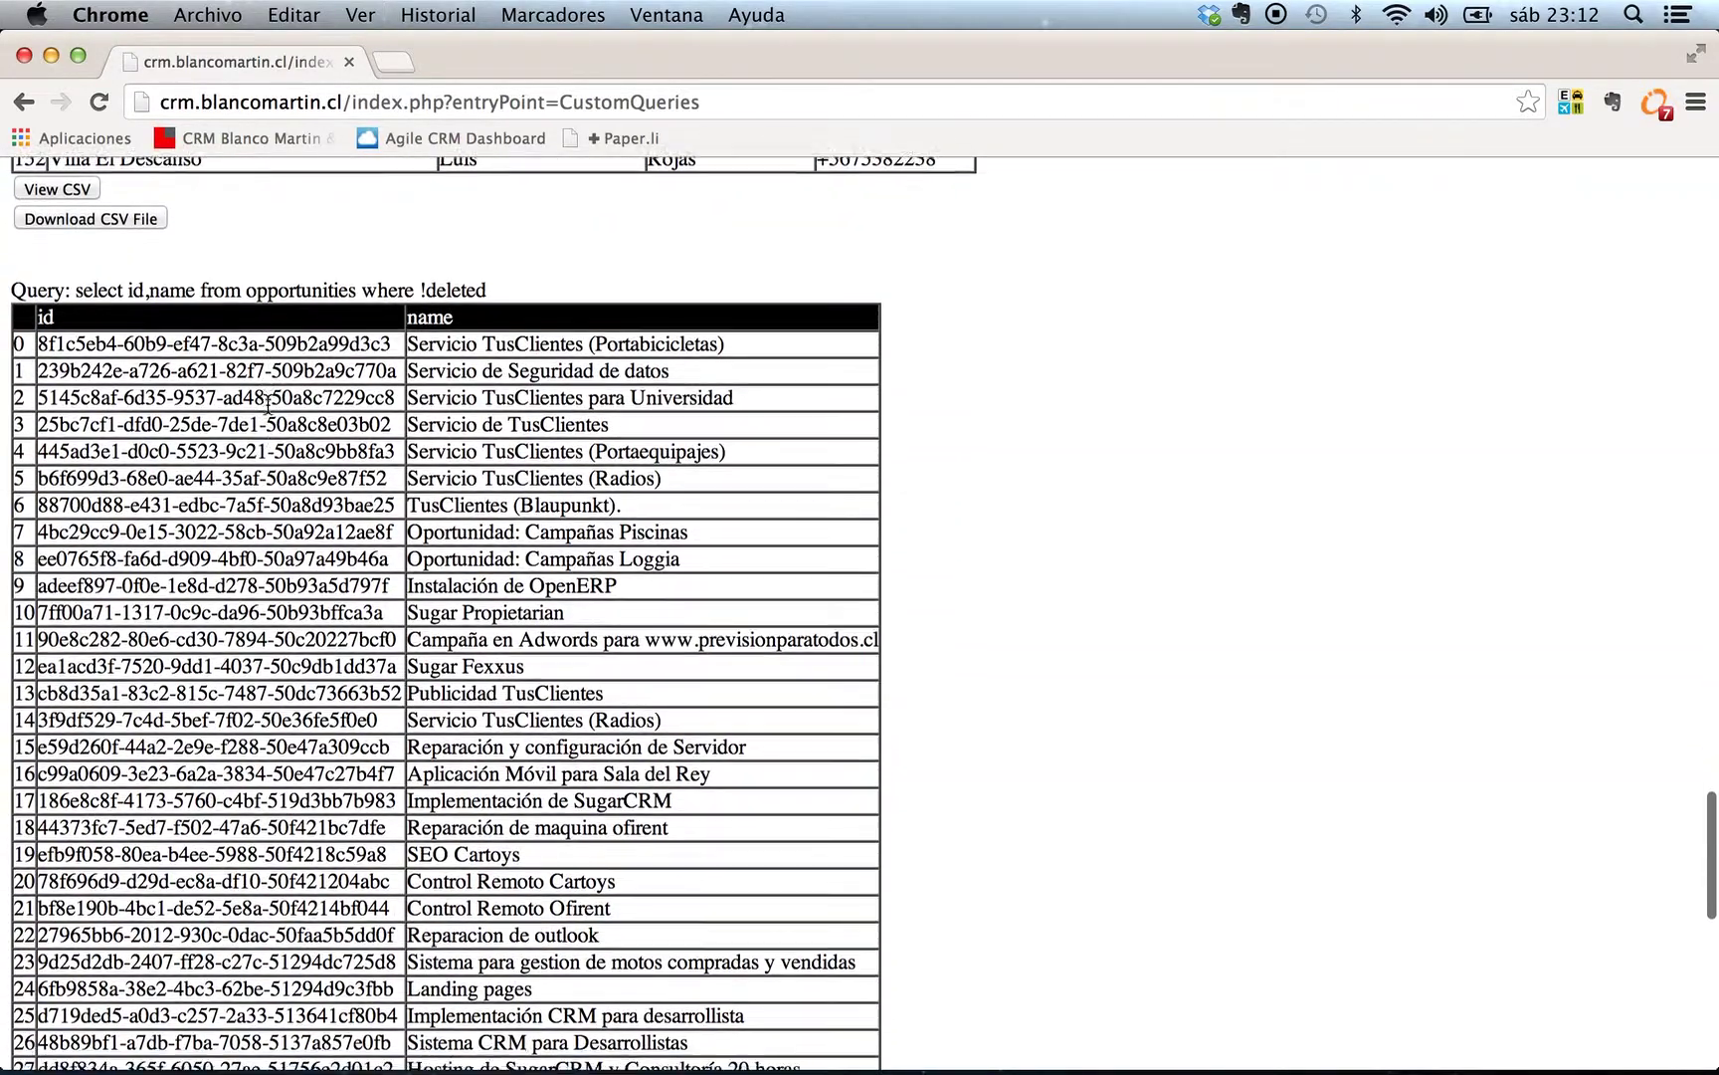
scroll(268, 404, "down", 4)
scroll(268, 405, "up", 3)
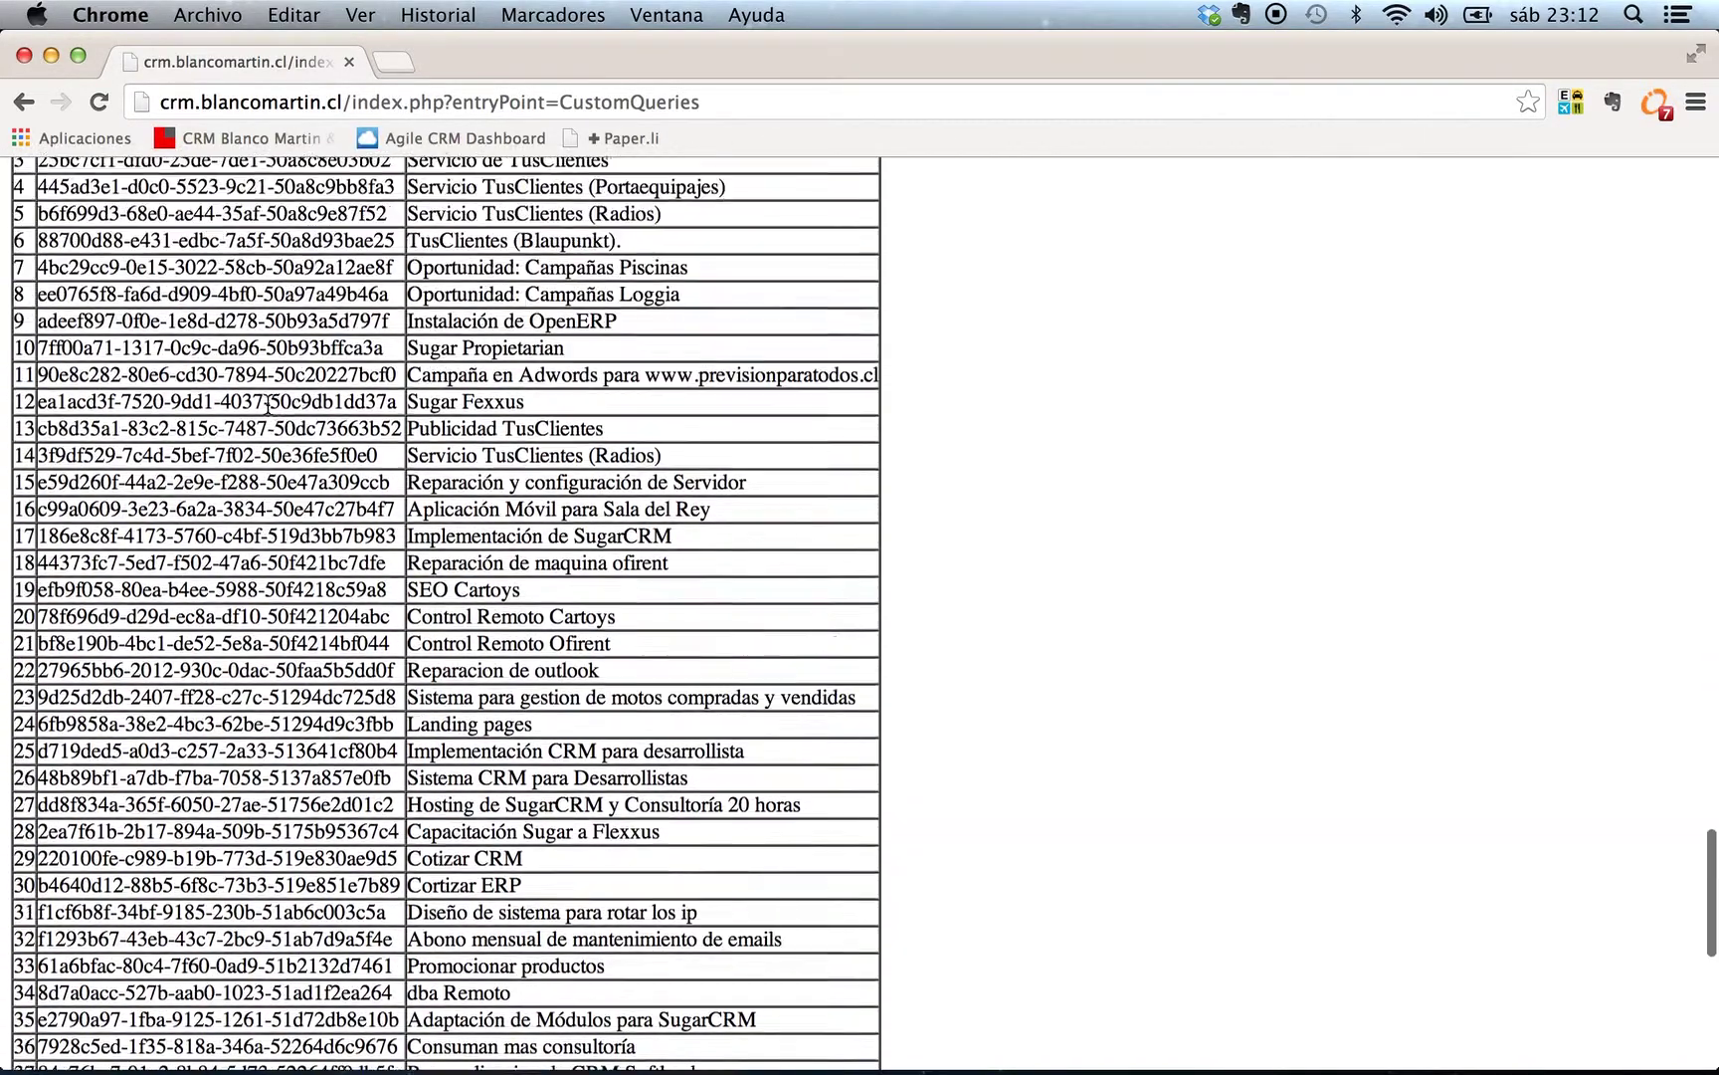
scroll(268, 405, "up", 4)
scroll(268, 404, "down", 20)
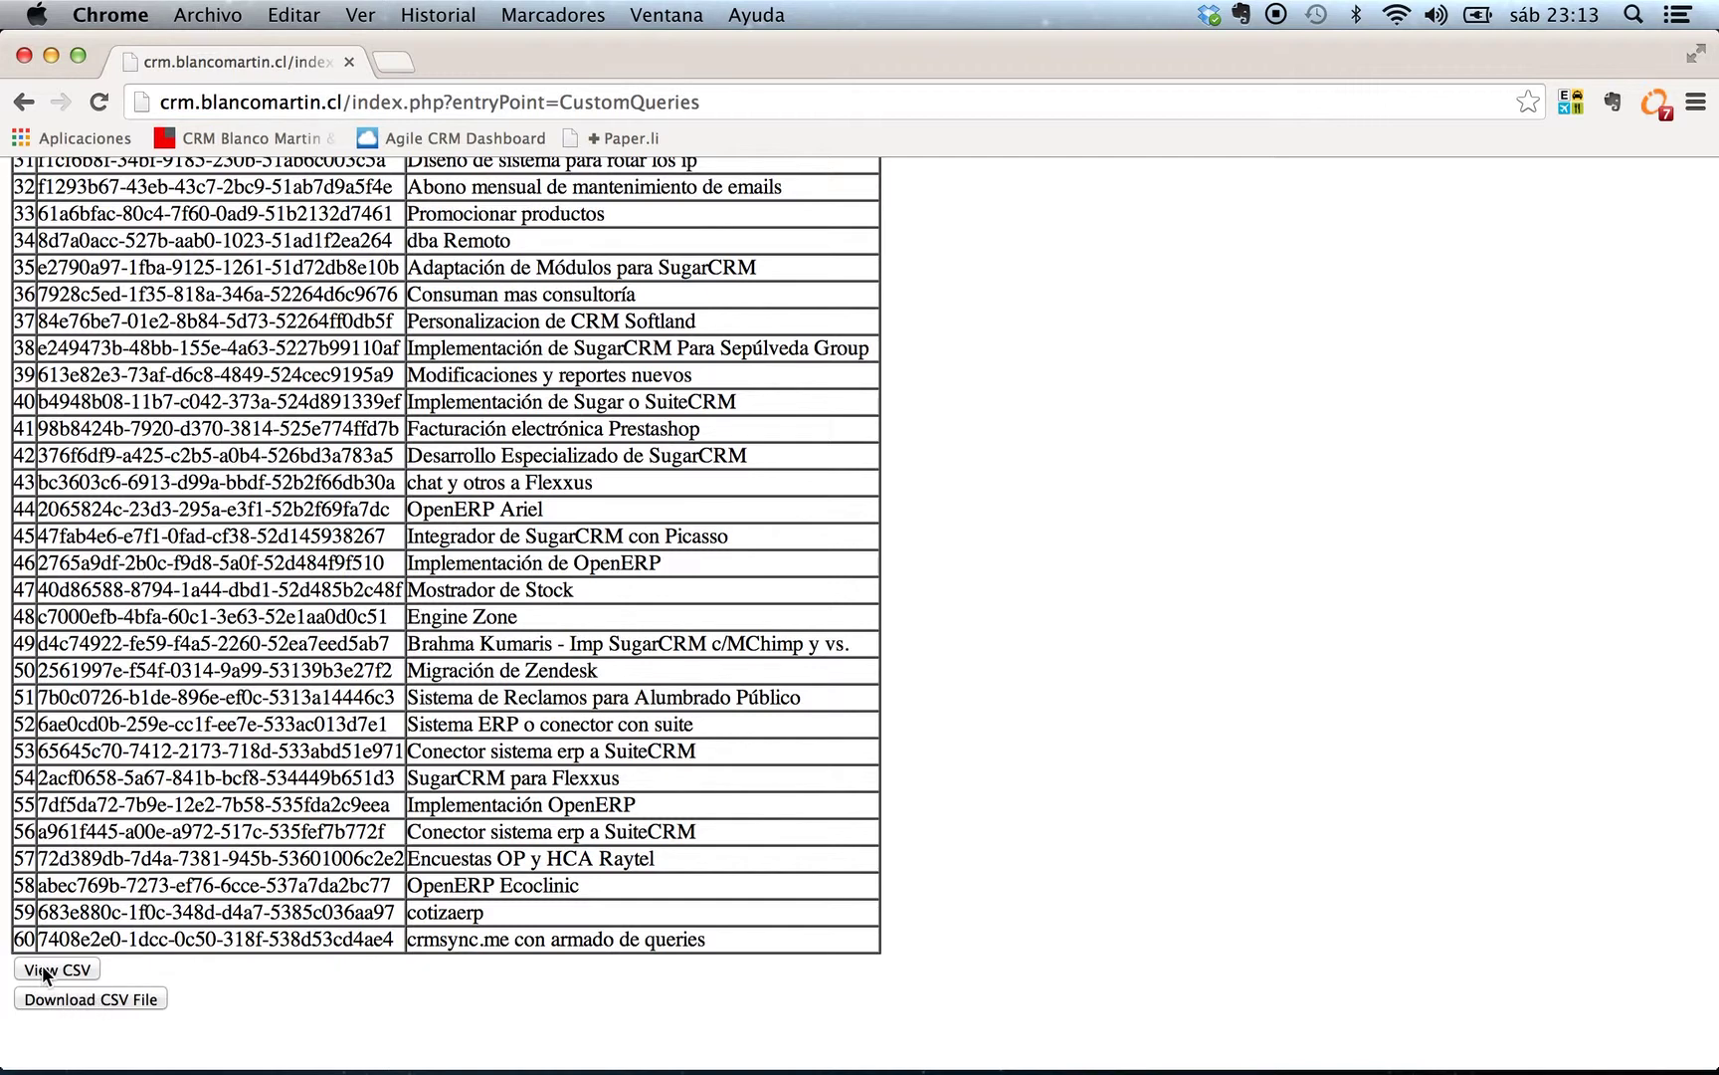
left_click(43, 970)
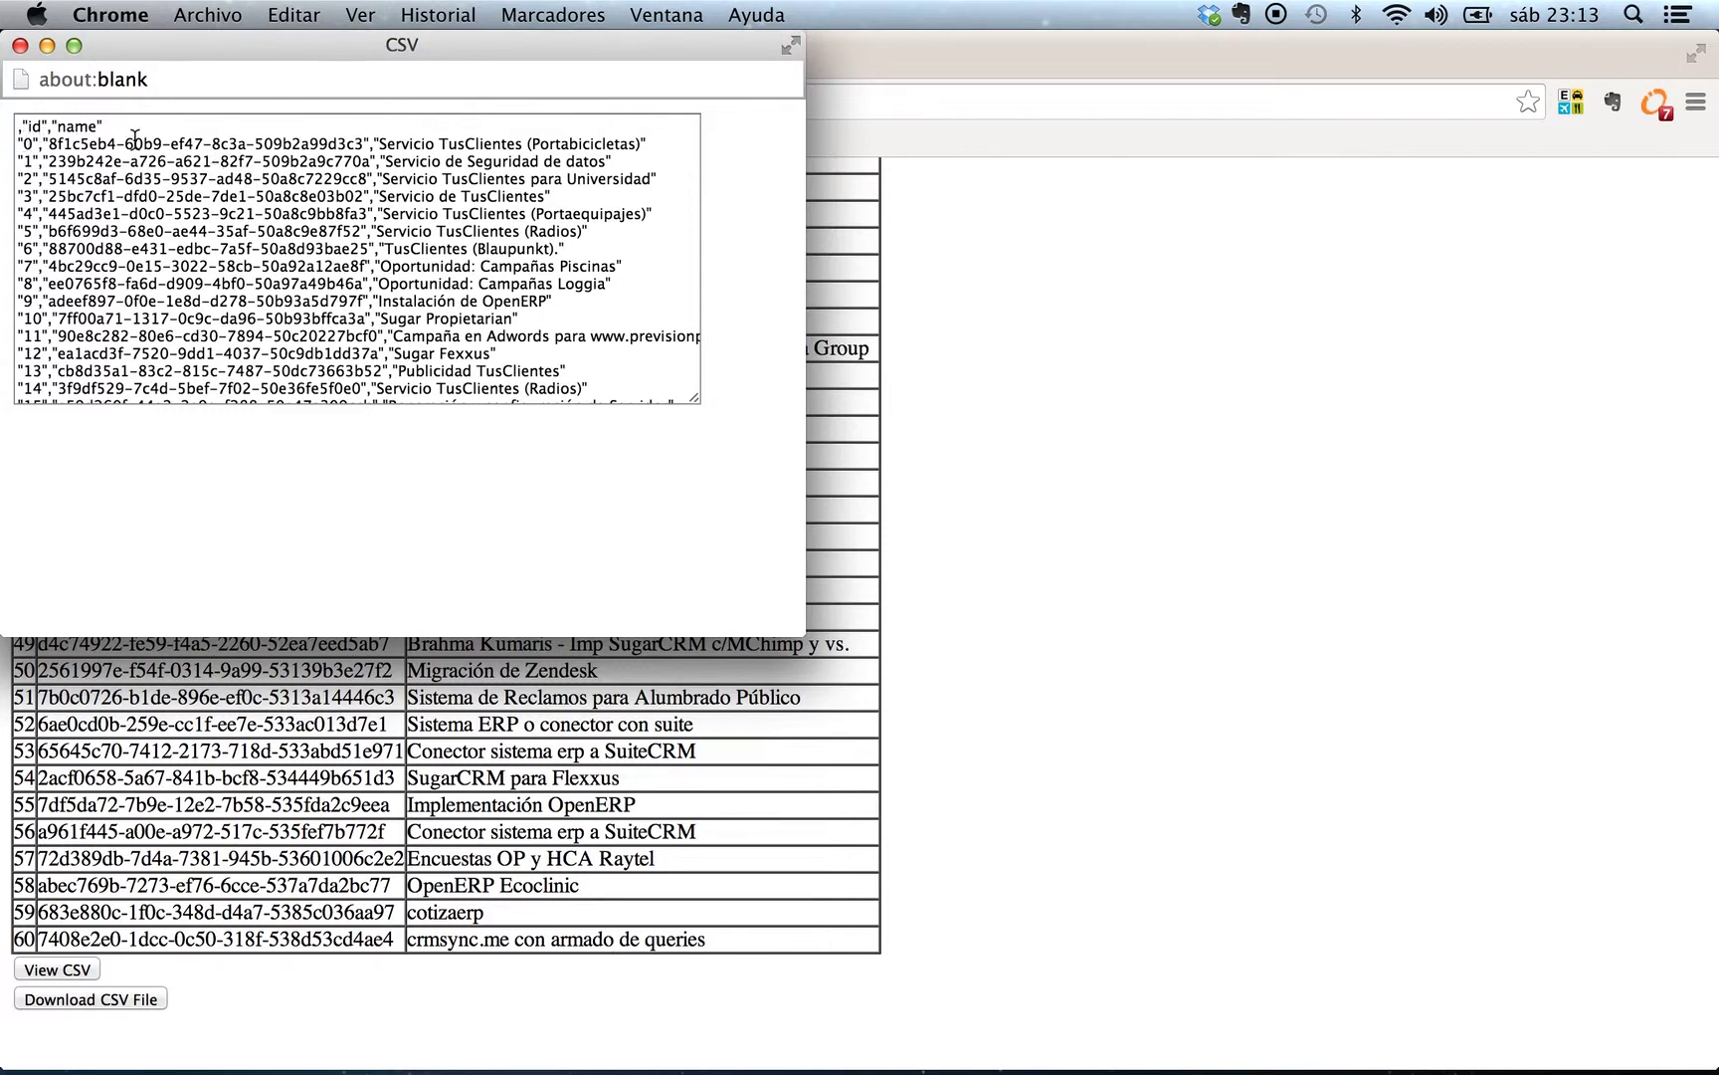
left_click(20, 45)
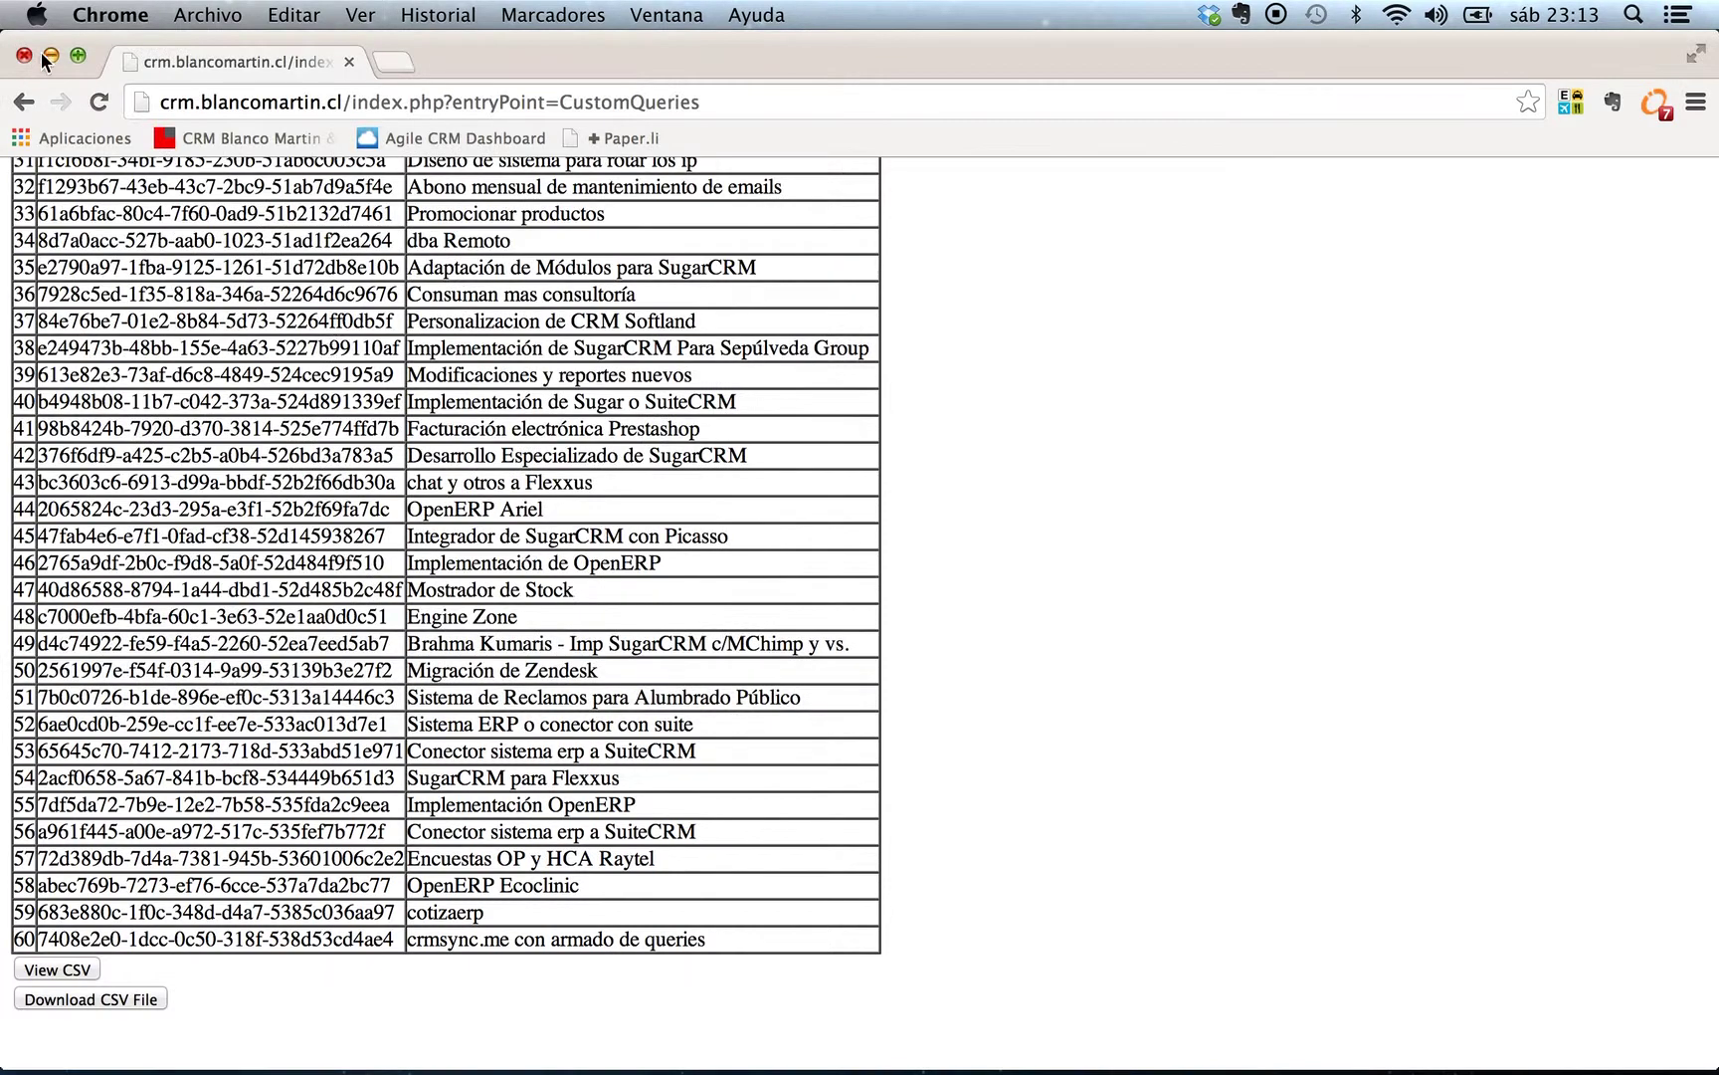
Step: Save the opportunities results as report (4).csv in Escritorio and open the download
left_click(79, 999)
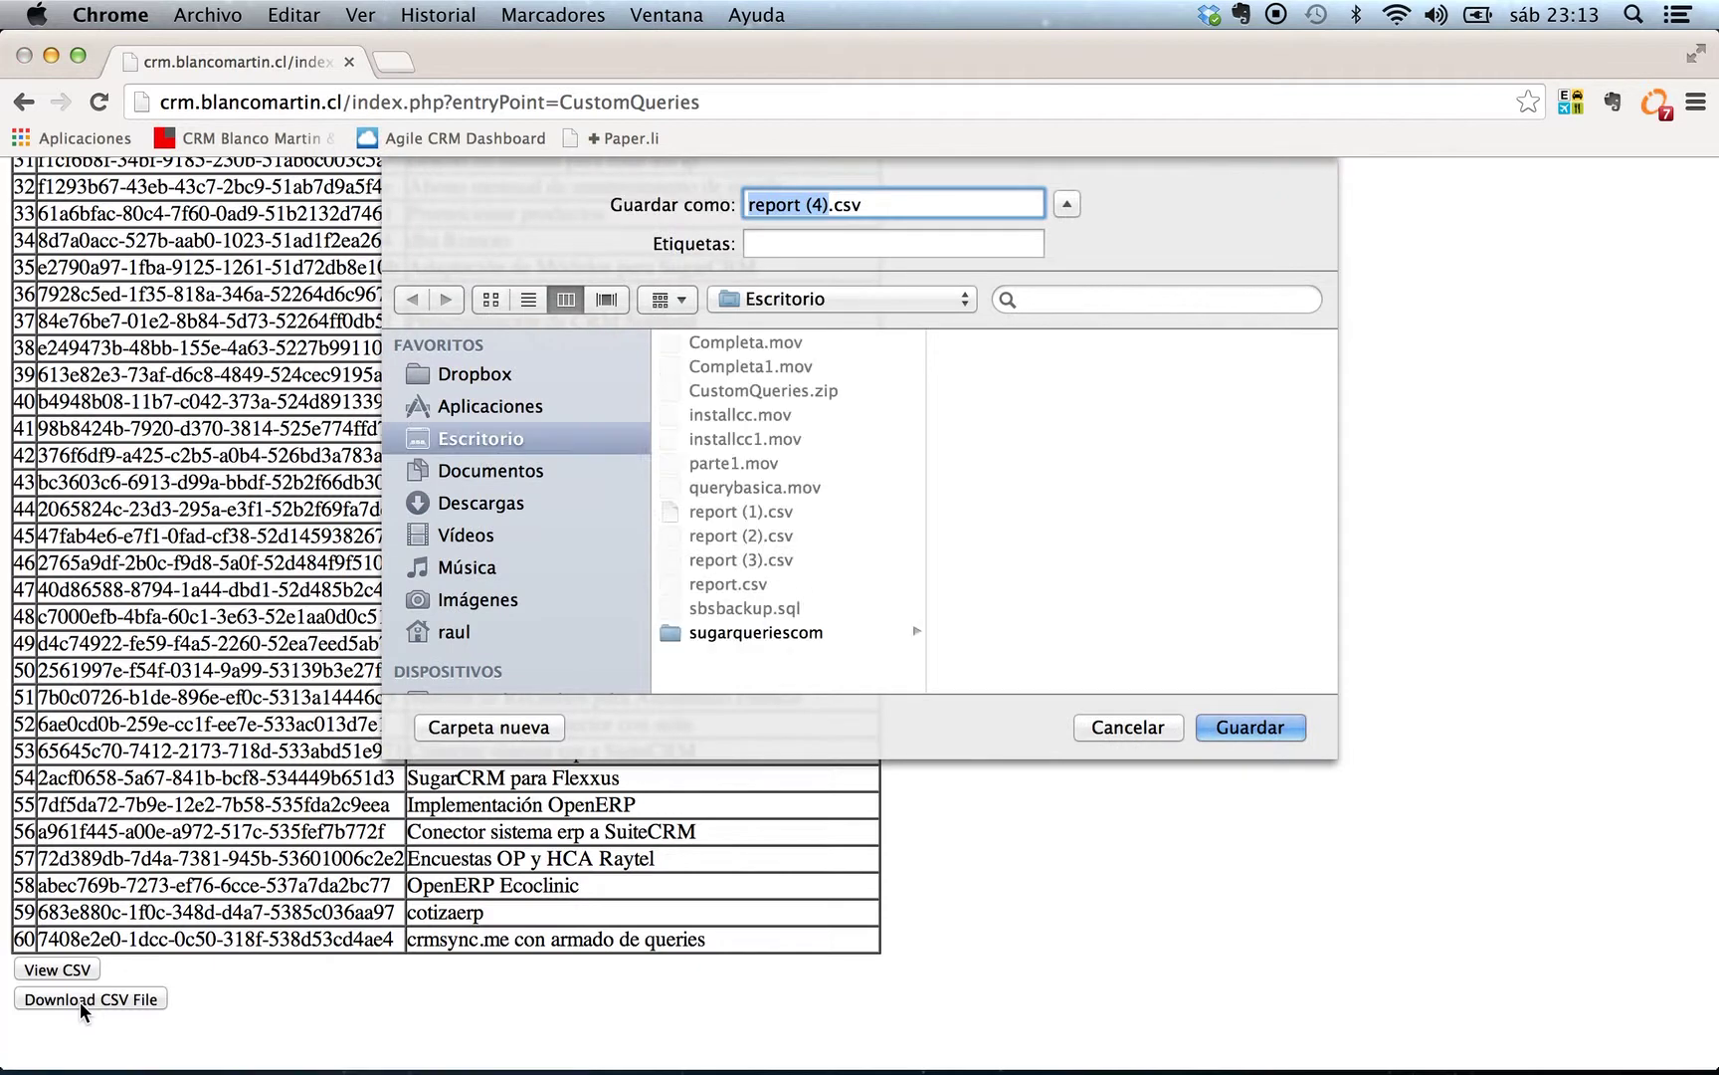
left_click(826, 204)
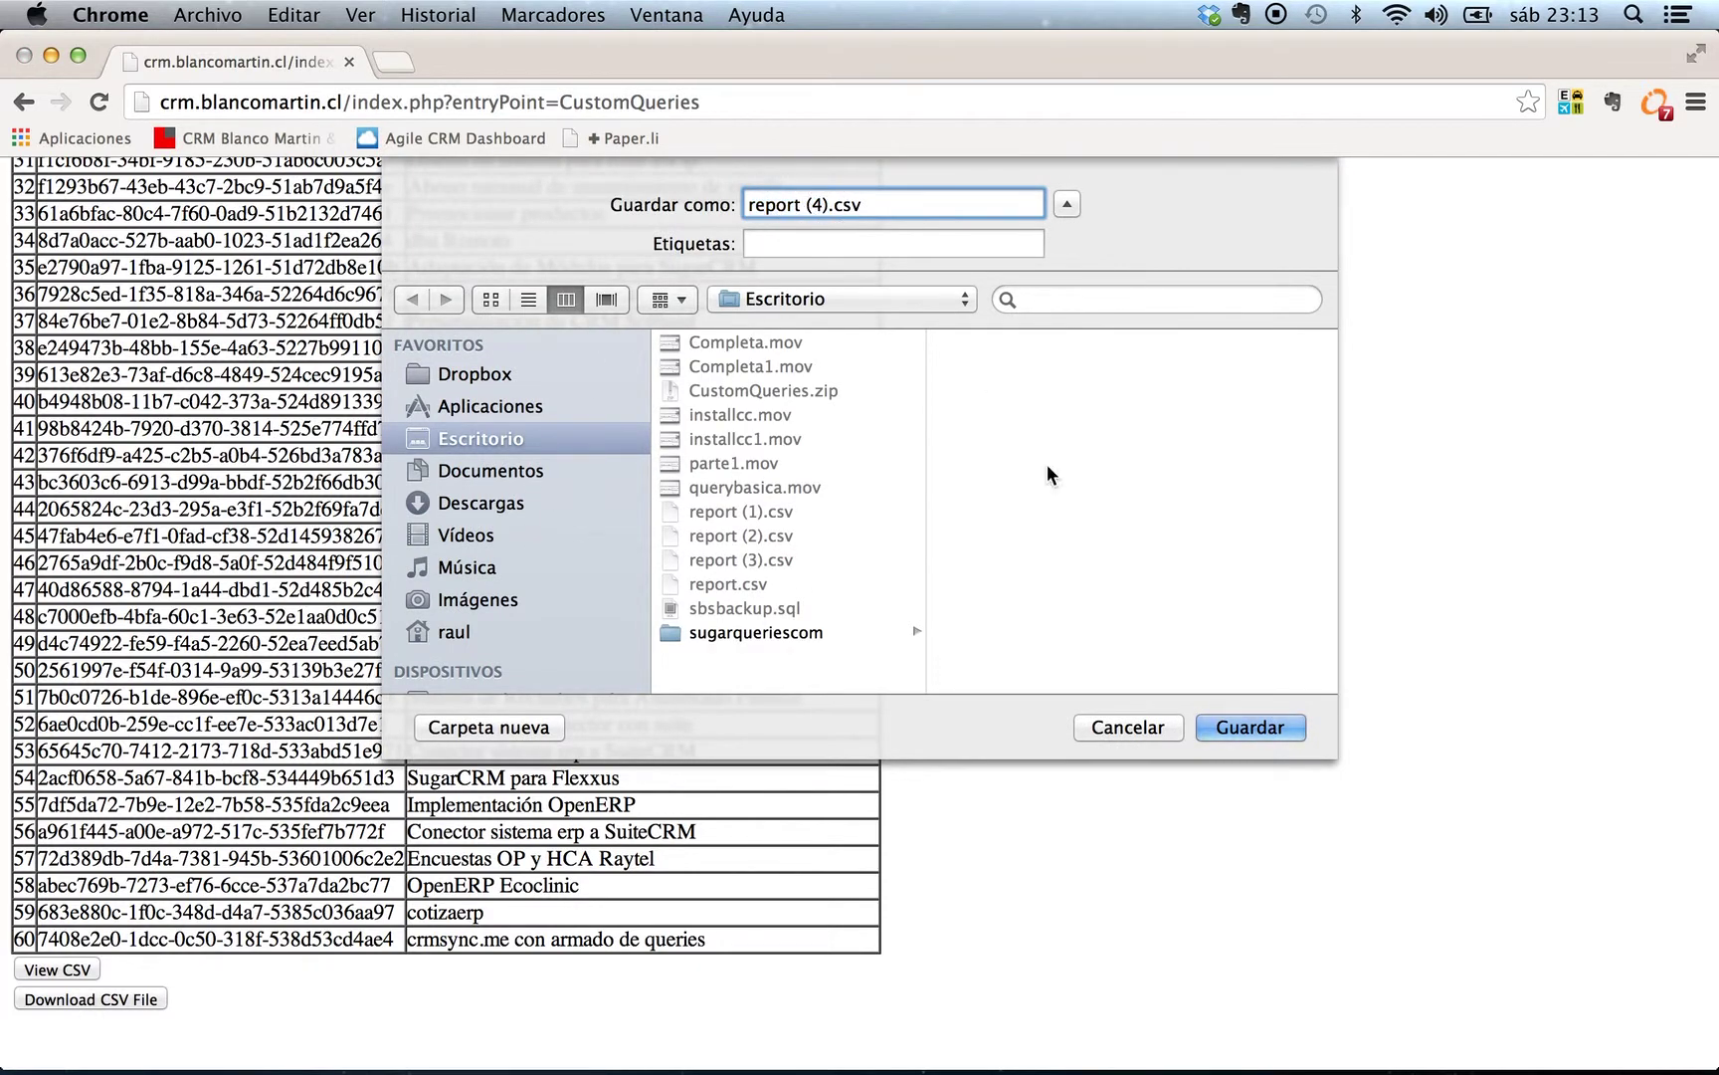
left_click(1242, 727)
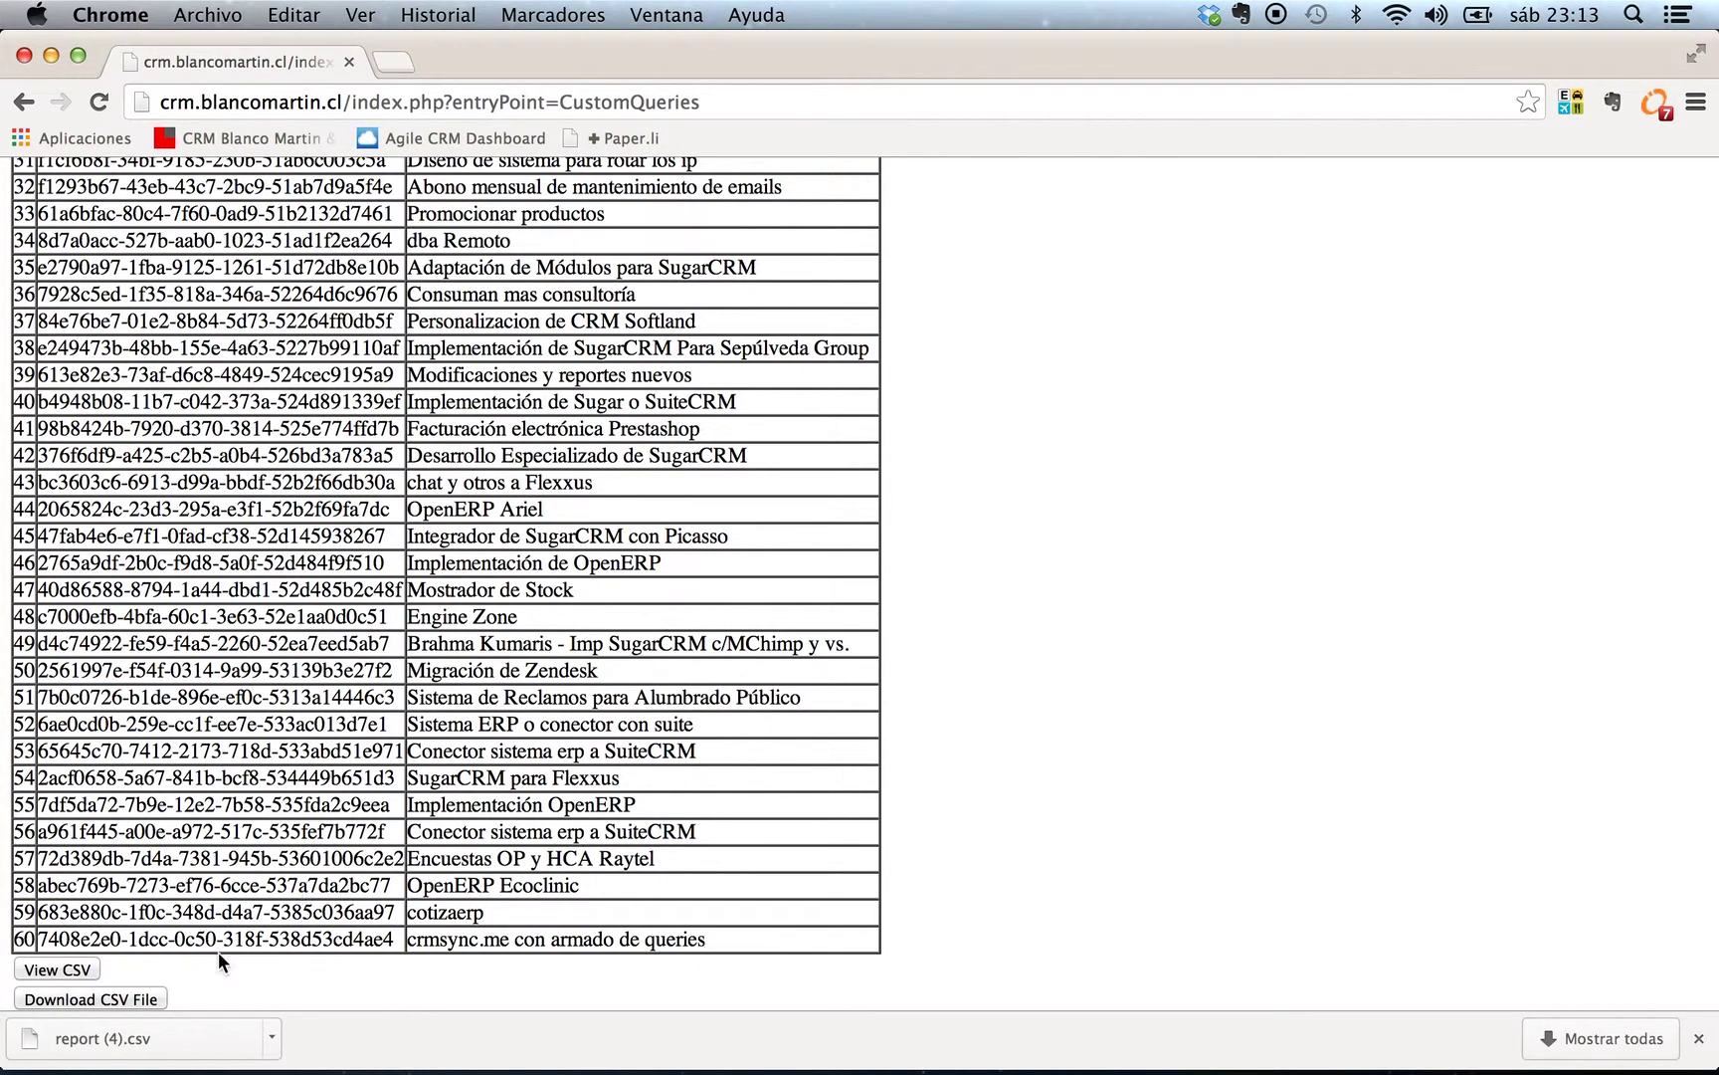
left_click(176, 1036)
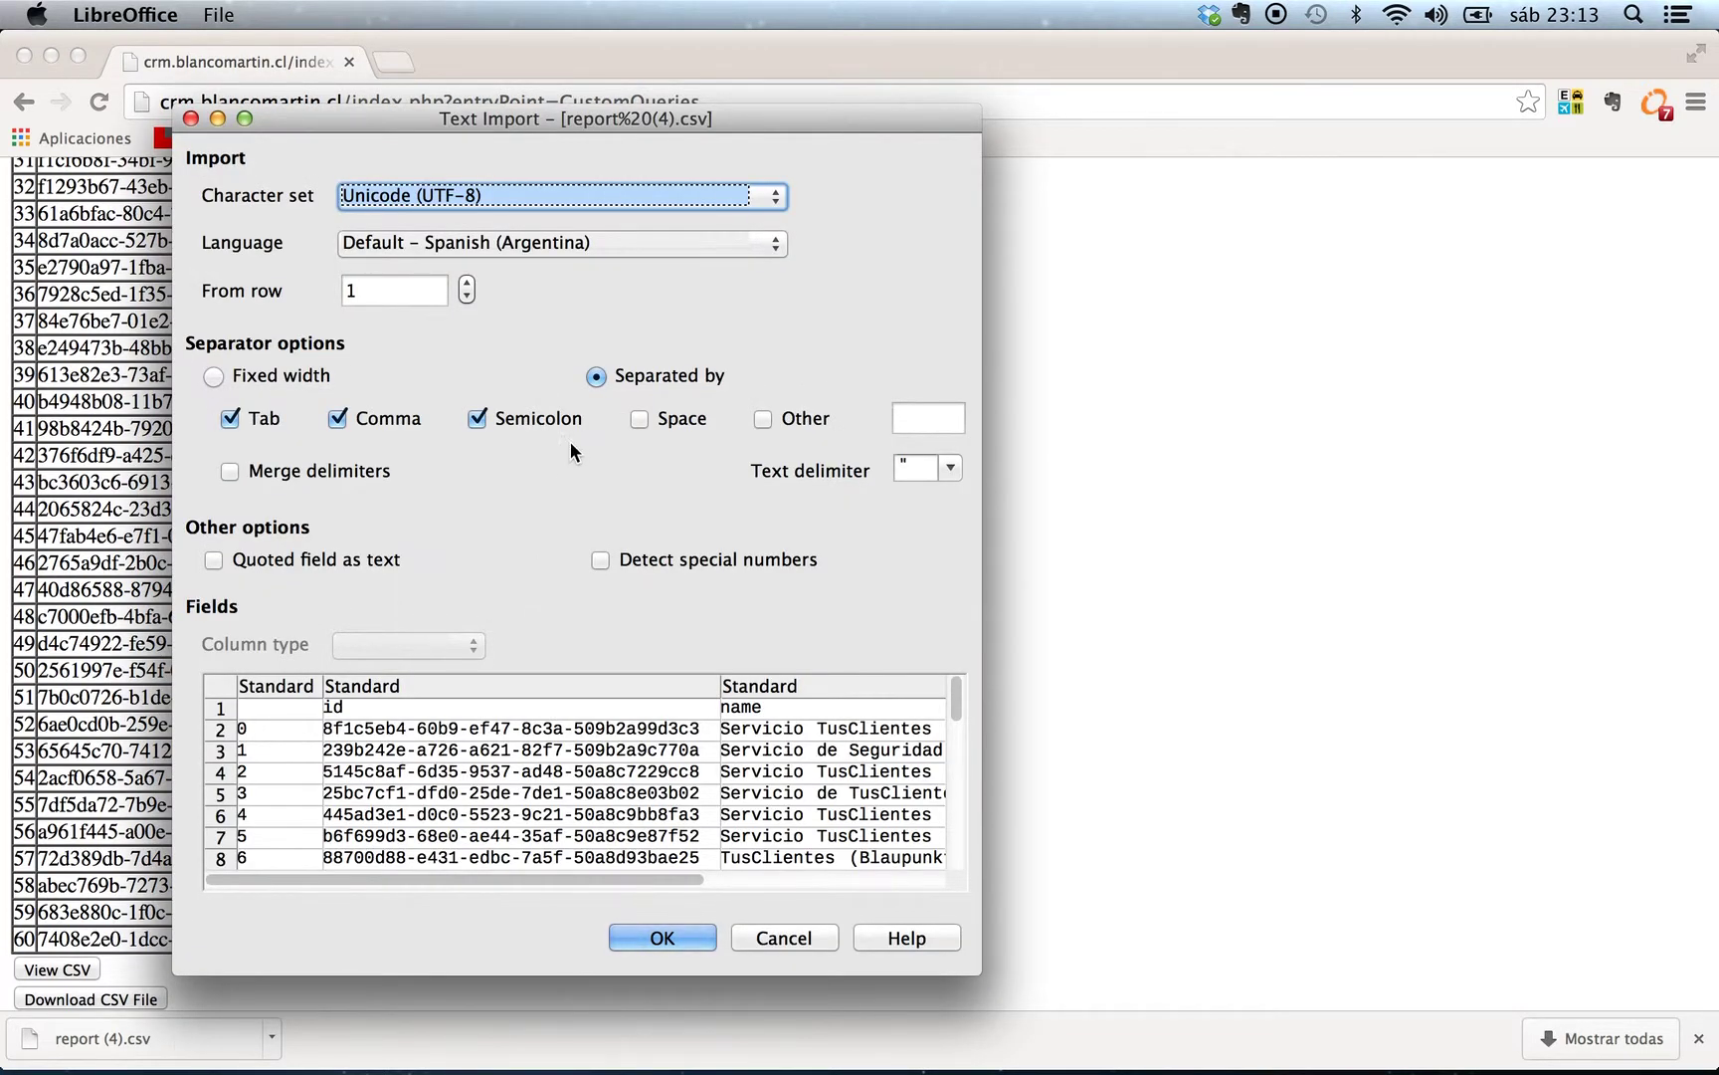
Step: Keep Unicode (UTF-8) as the character set for the CSV import
left_click(506, 197)
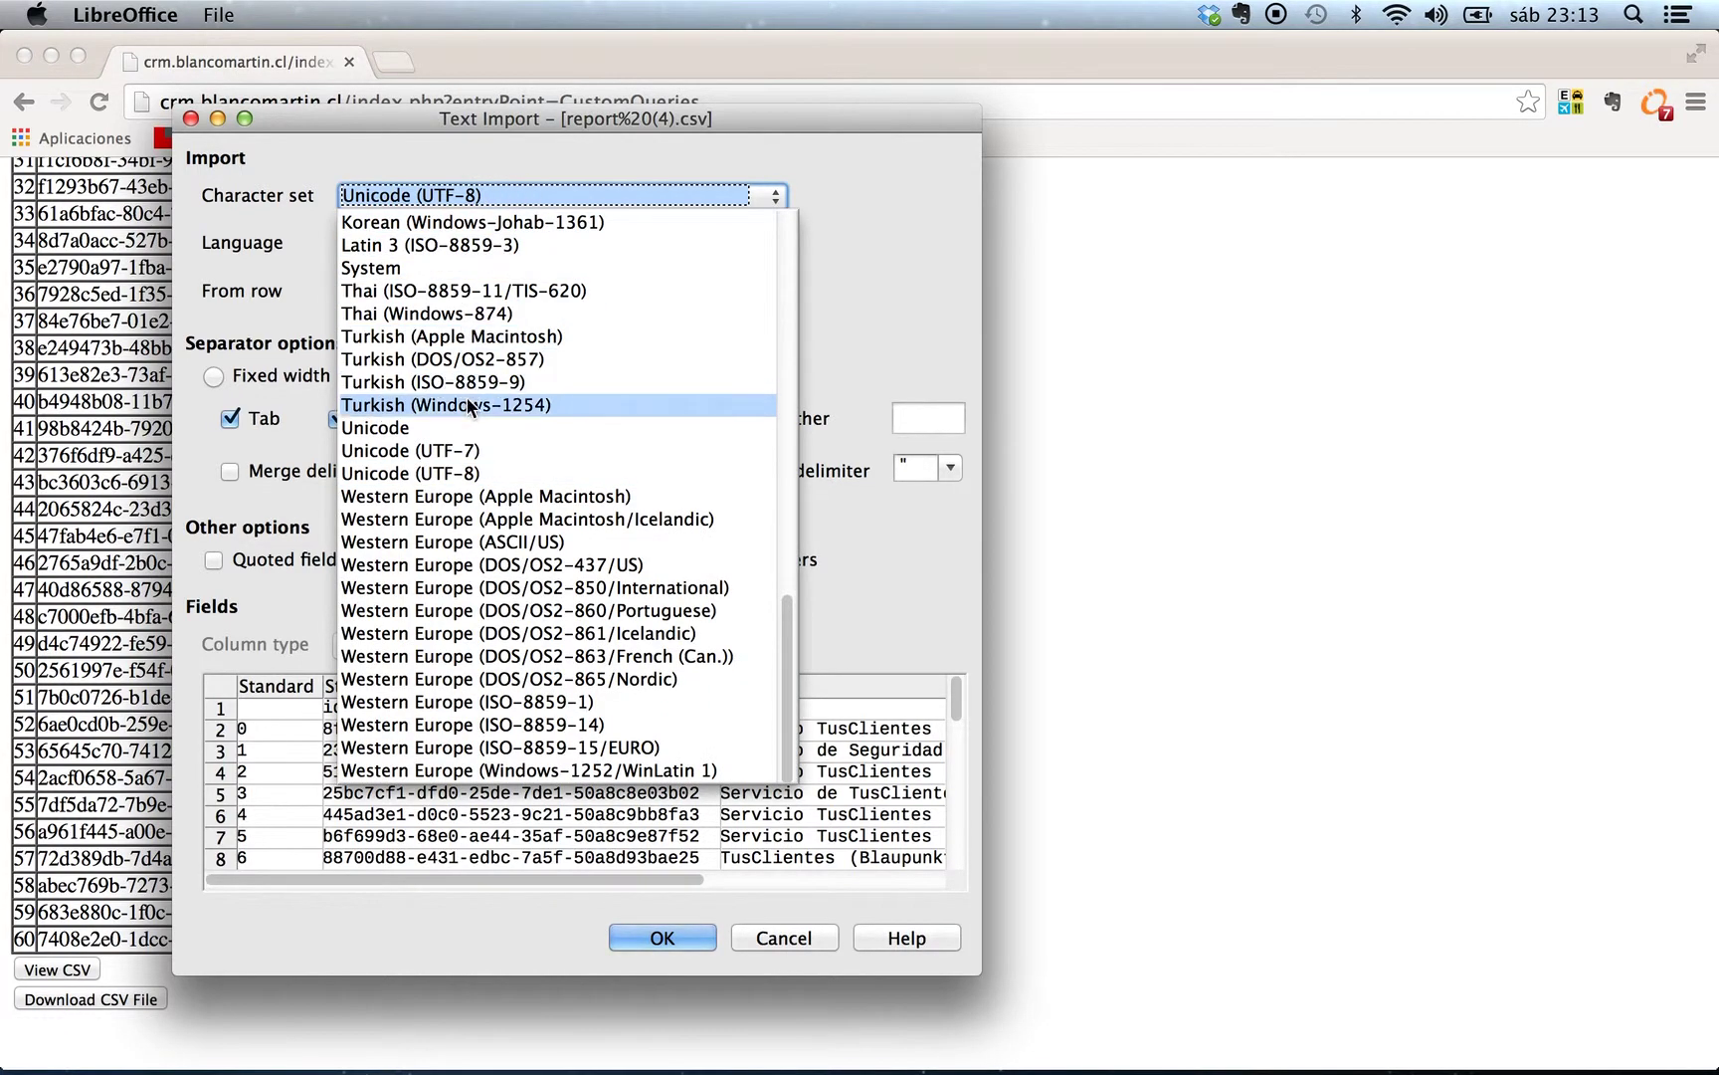
left_click(472, 483)
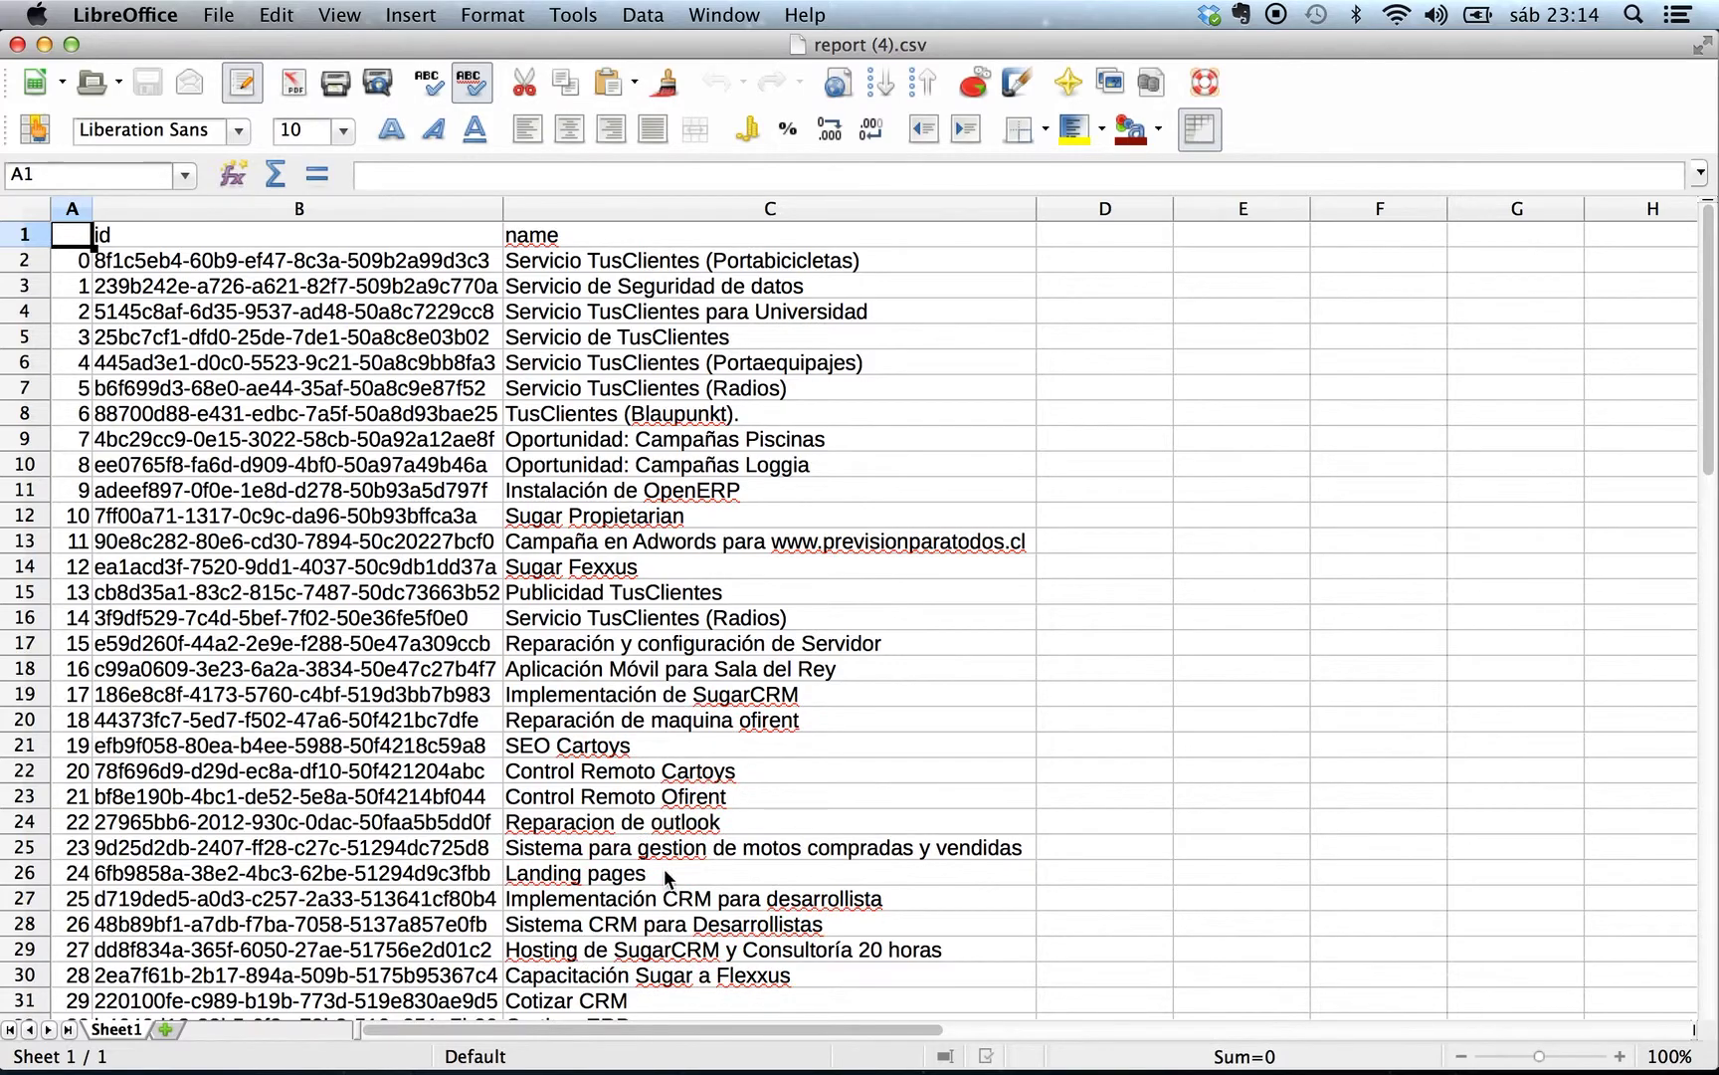
Step: Scroll down through report (5).csv's account names, contact names and office phones
scroll(726, 597, "down", 3)
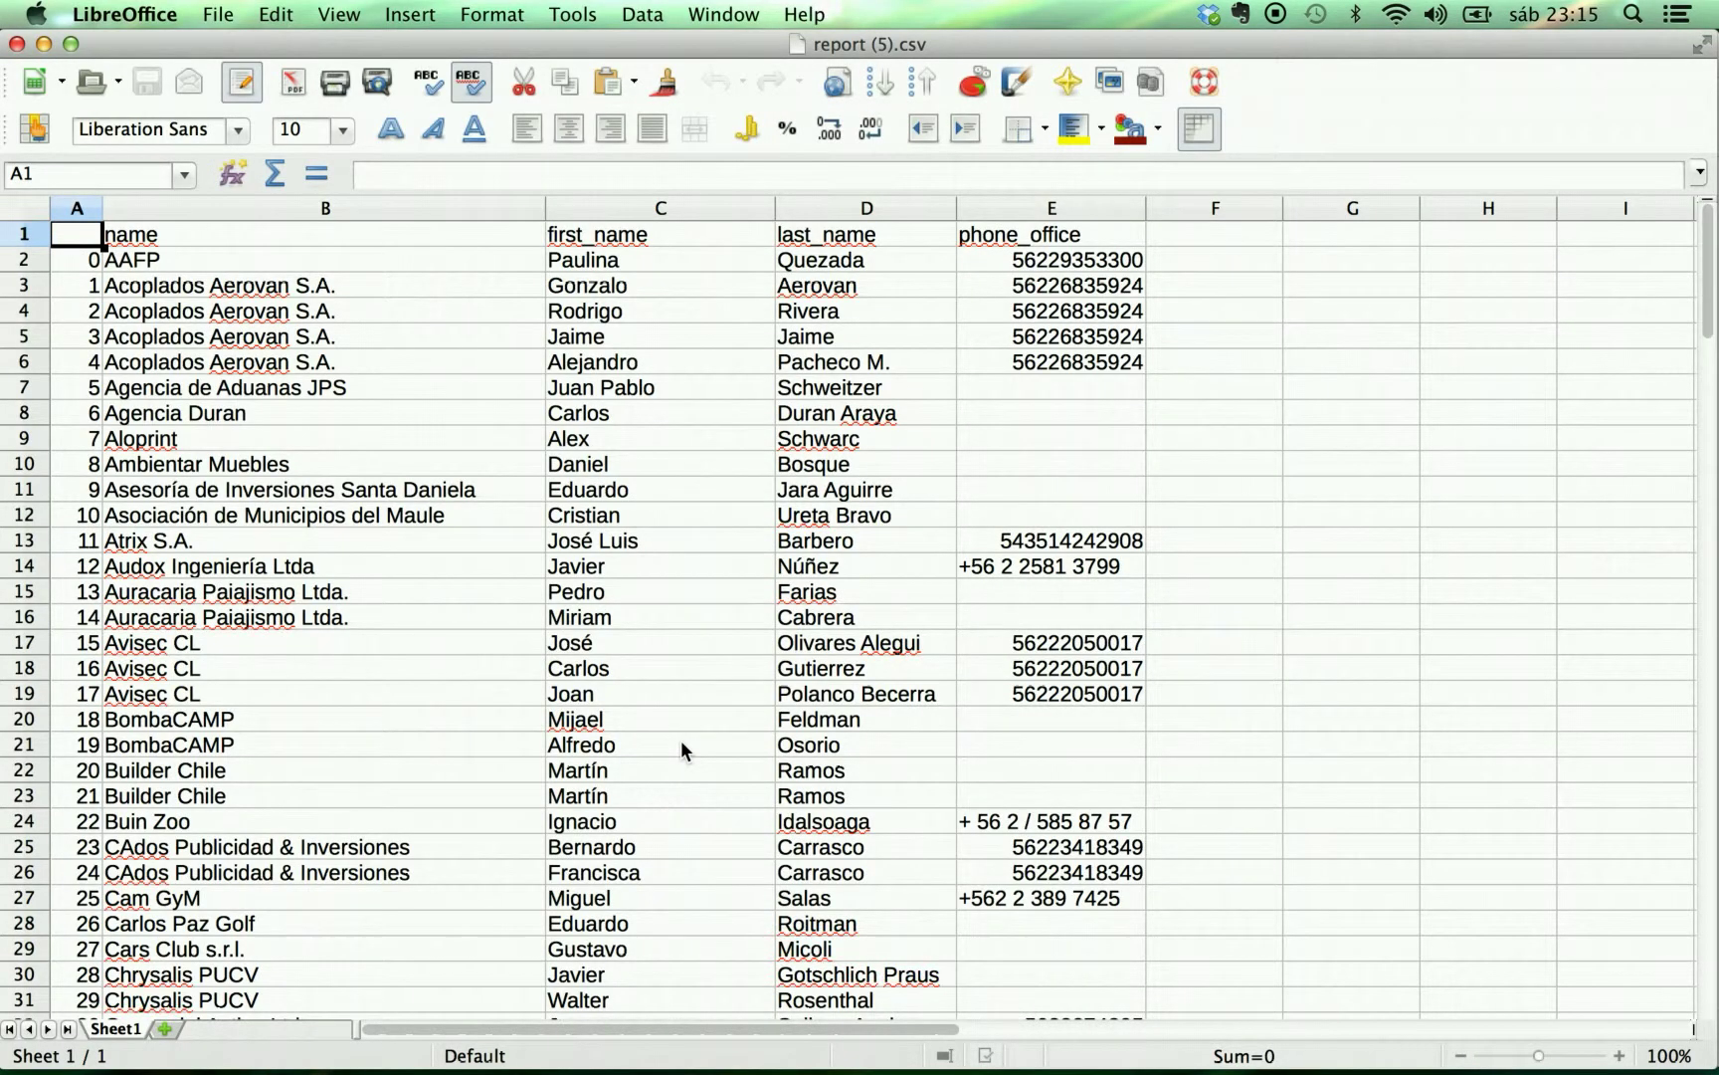
scroll(757, 636, "down", 1)
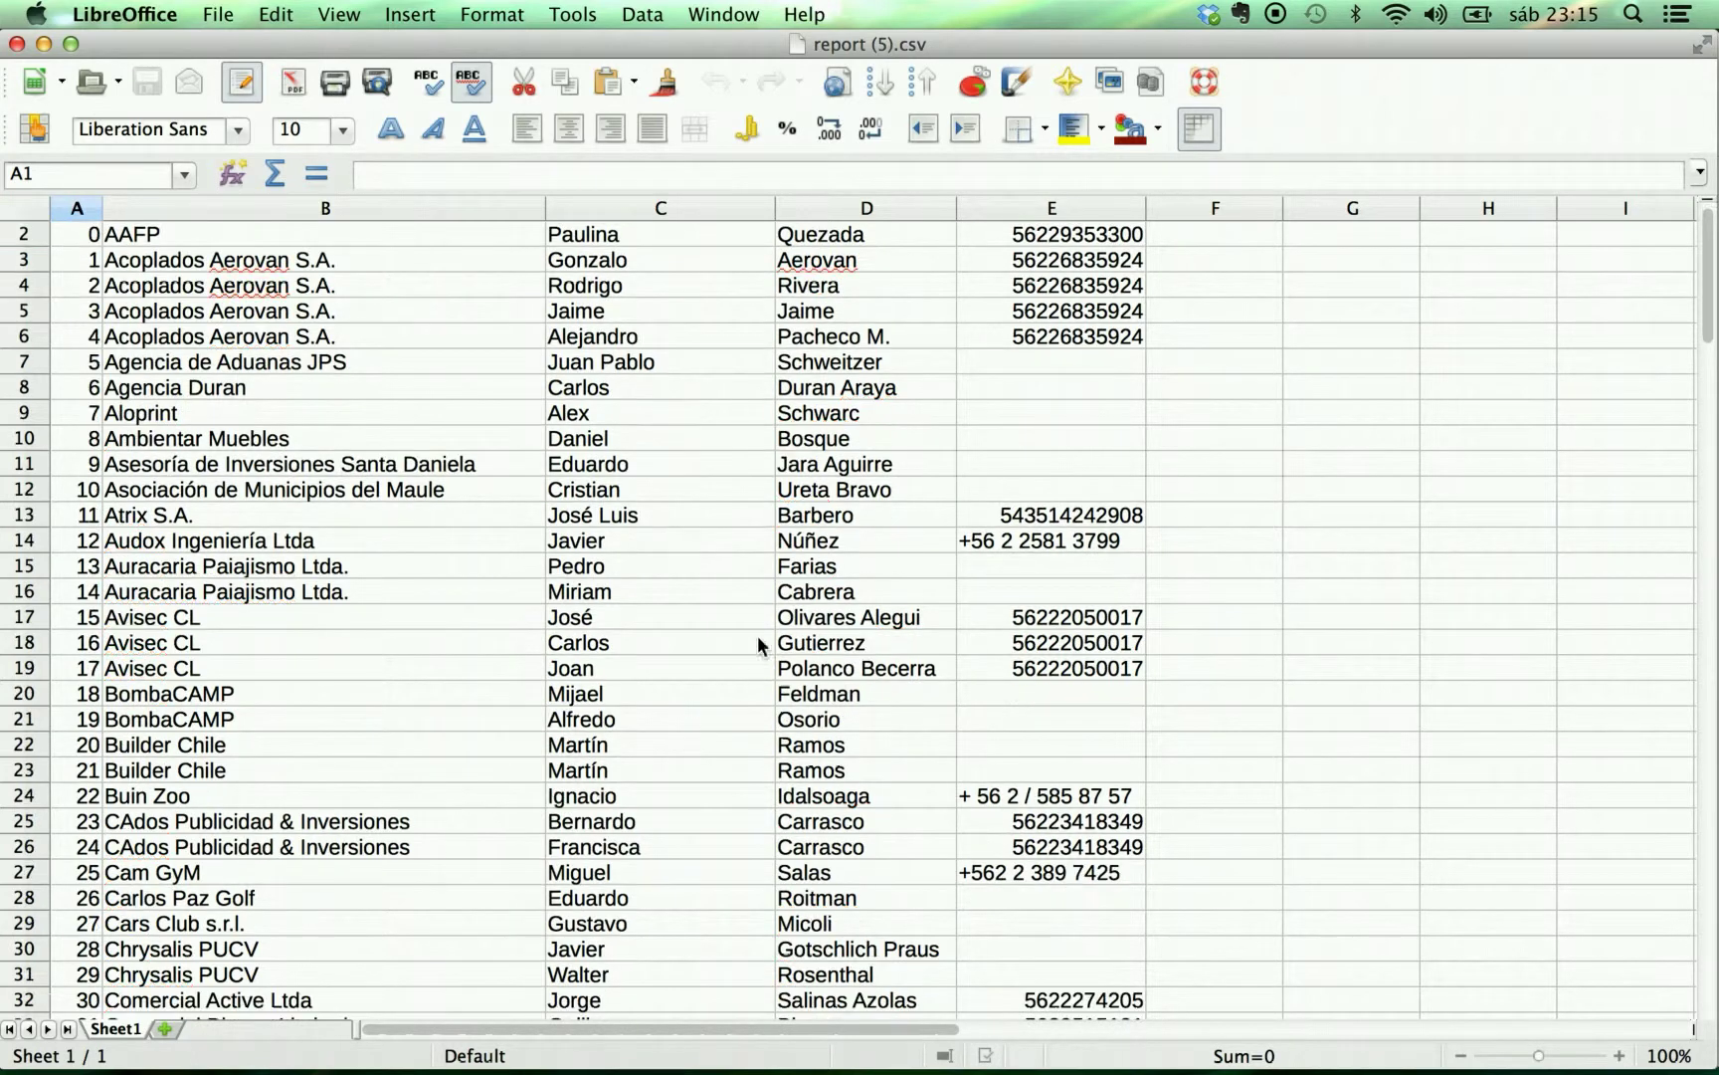
scroll(769, 631, "down", 2)
scroll(769, 623, "down", 9)
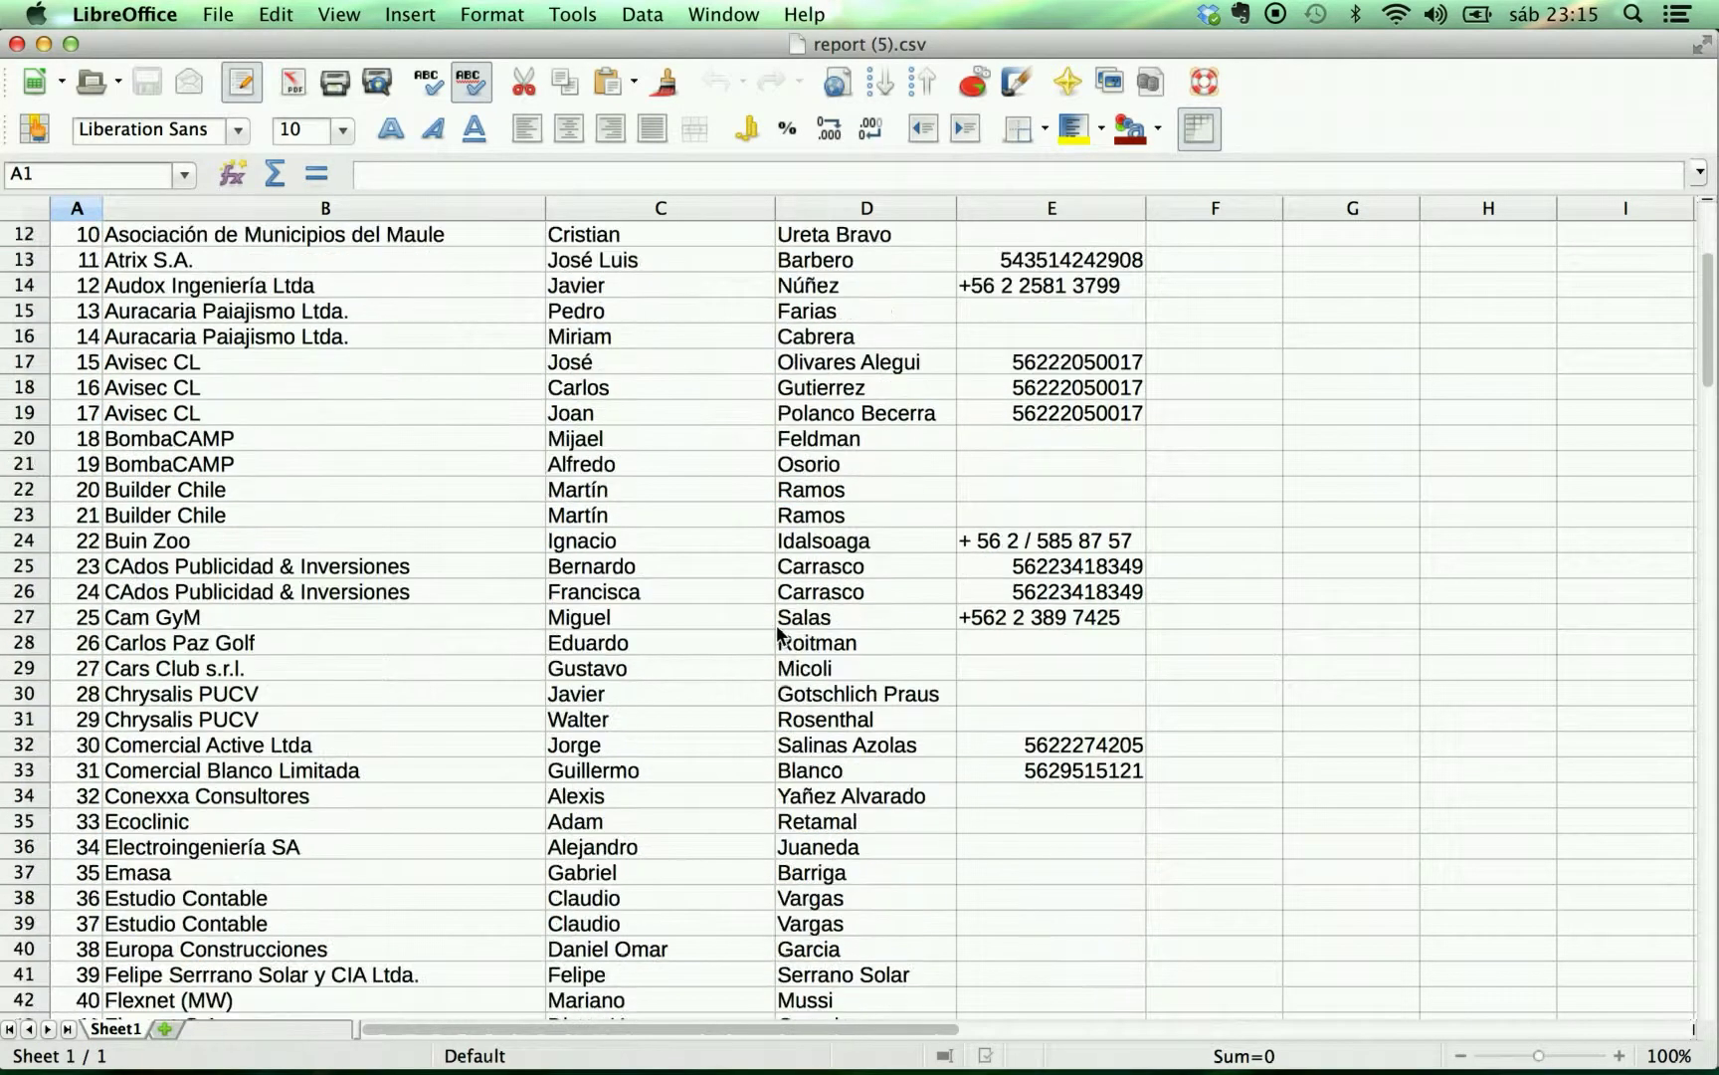